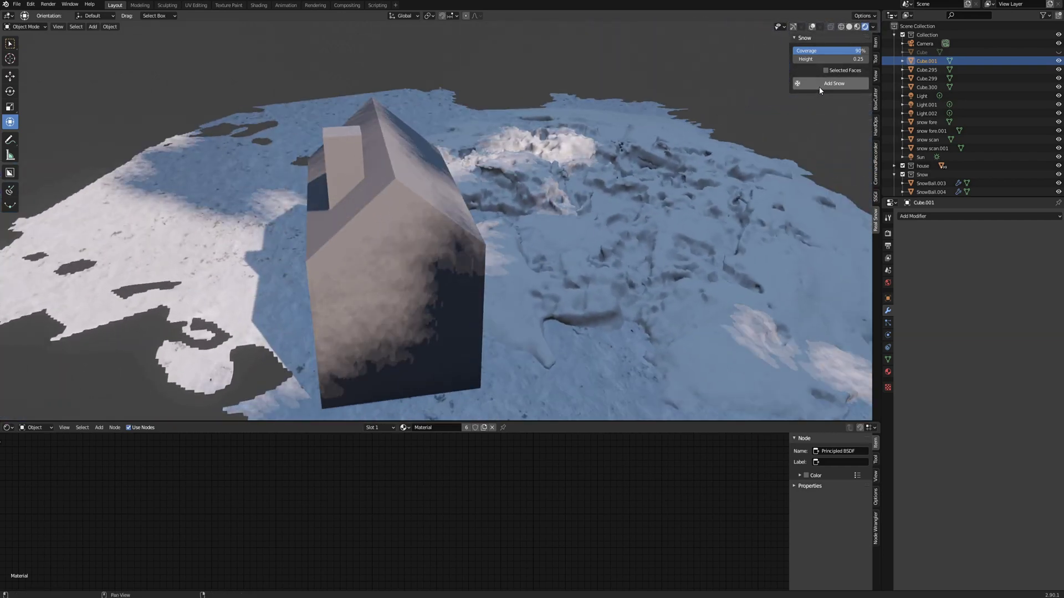
- Generate snow on the small house using the existing coverage and height settings, and check the result on its roof and chimney
{"action": "left_click", "coordinate": [819, 86]}
{"action": "middle_click_drag", "start_coordinate": [396, 240], "coordinate": [339, 202]}
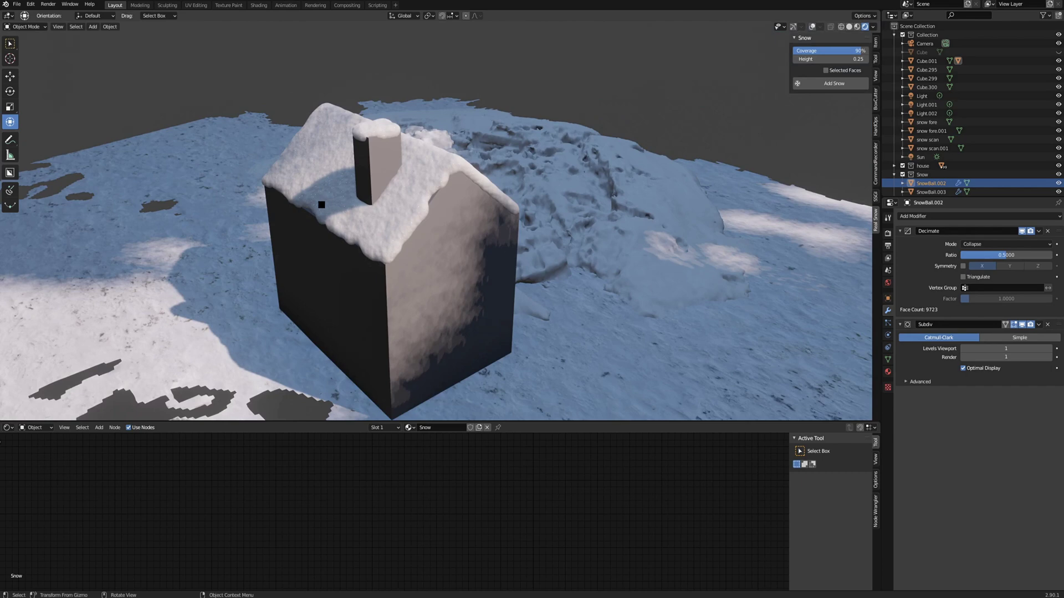
{"action": "middle_click_drag", "start_coordinate": [320, 205], "coordinate": [215, 204]}
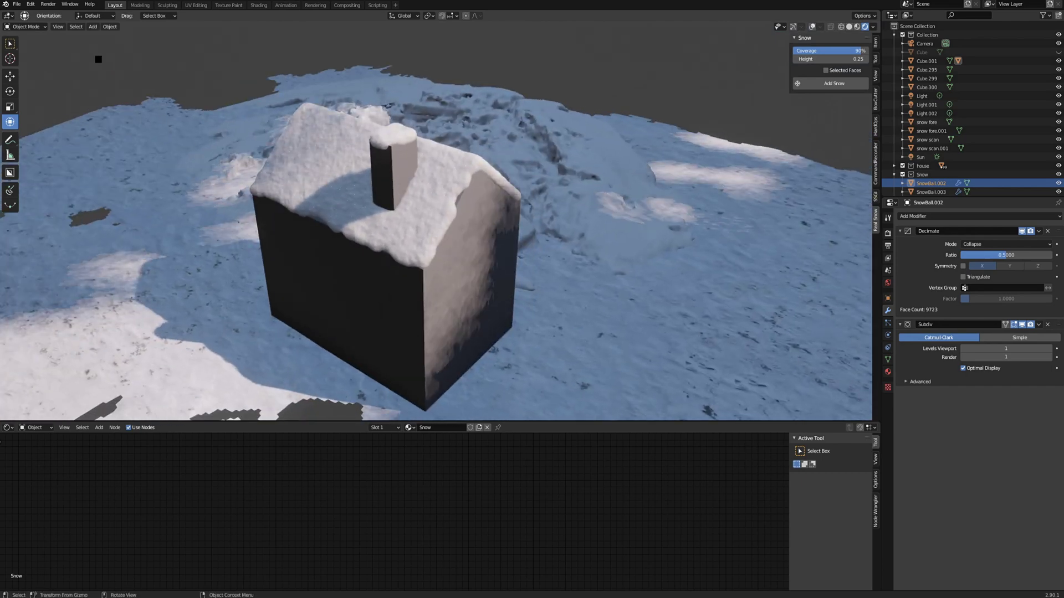
{"action": "middle_click_drag", "start_coordinate": [242, 69], "coordinate": [761, 114]}
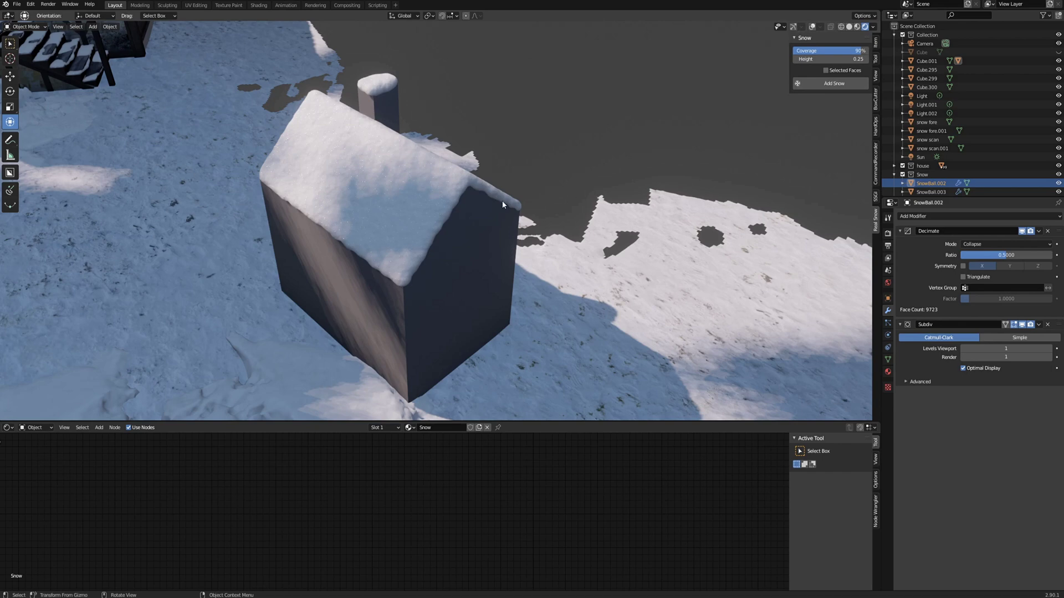
{"action": "mouse_move", "coordinate": [502, 201]}
{"action": "middle_mouse_down"}
{"action": "mouse_move", "coordinate": [474, 187]}
{"action": "mouse_move", "coordinate": [526, 184]}
{"action": "mouse_move", "coordinate": [489, 190]}
{"action": "mouse_move", "coordinate": [499, 191]}
{"action": "middle_mouse_up"}
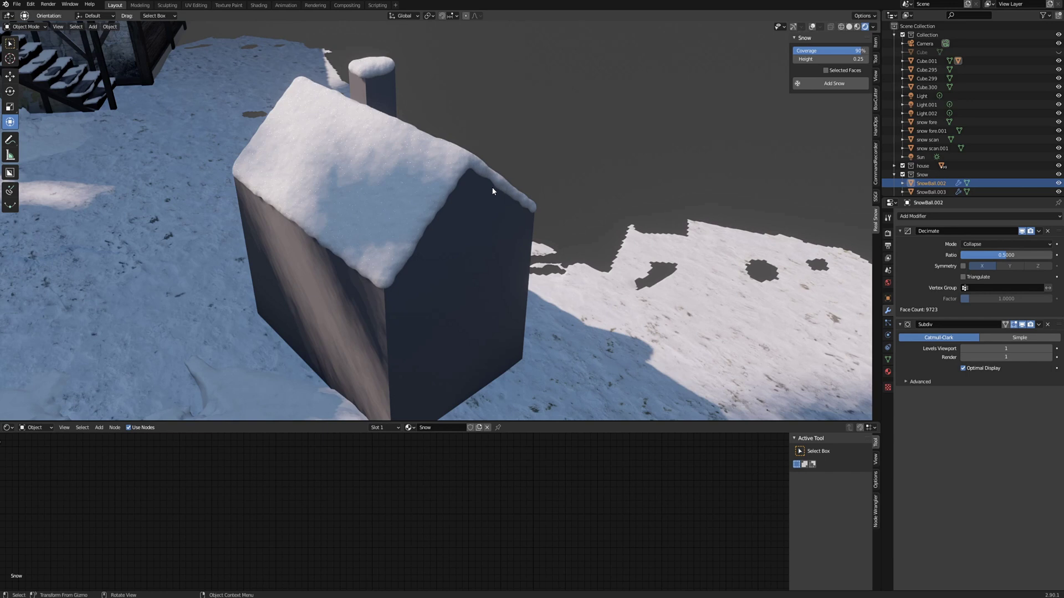
{"action": "middle_click_drag", "start_coordinate": [412, 147], "coordinate": [417, 157]}
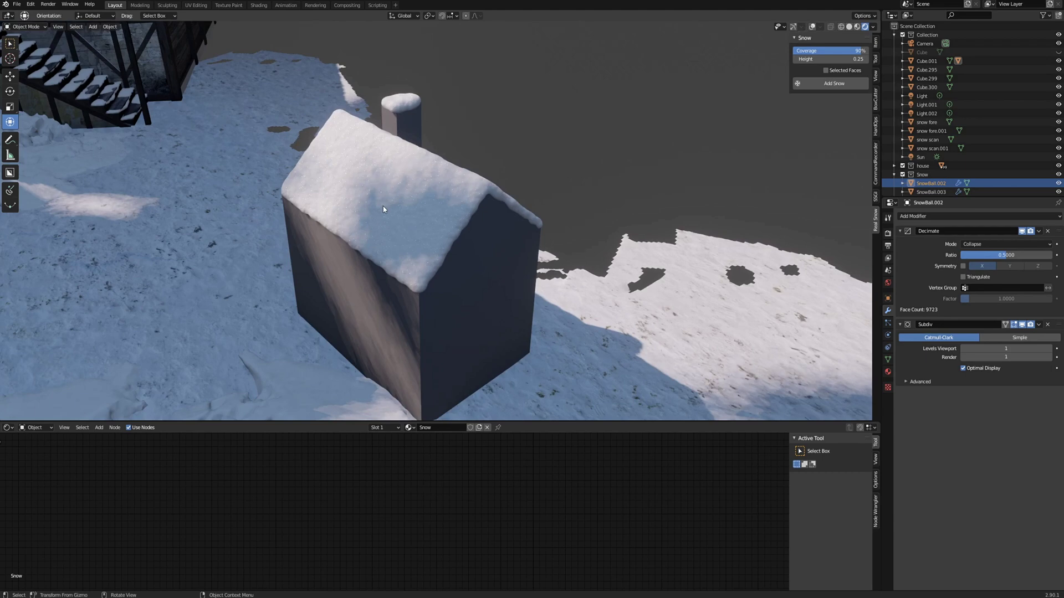
{"action": "middle_click_drag", "start_coordinate": [384, 207], "coordinate": [393, 181]}
- Turn on the viewport gizmos and overlays, and bring up the material nodes of the small house's snow
{"action": "left_click", "coordinate": [394, 181]}
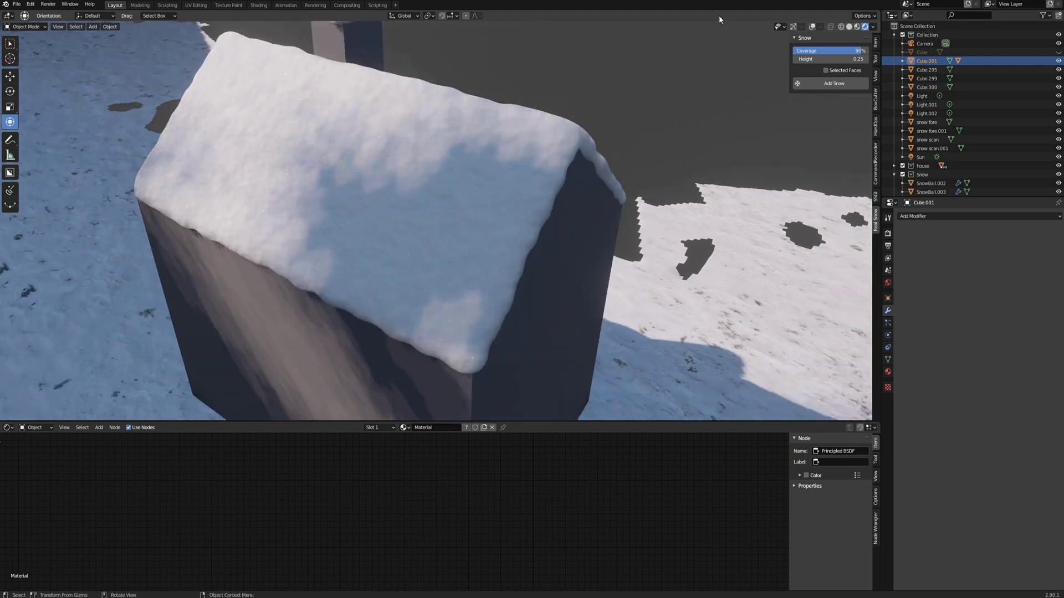
{"action": "left_click", "coordinate": [793, 26]}
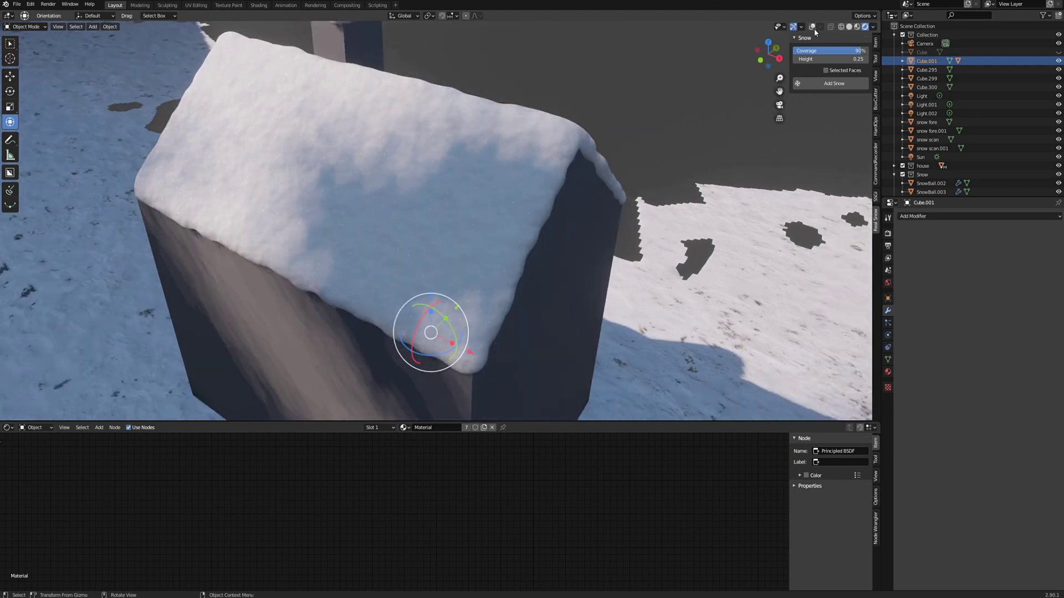
{"action": "left_click", "coordinate": [472, 144]}
{"action": "scroll", "coordinate": [387, 505], "scroll_direction": "down", "scroll_amount": 9}
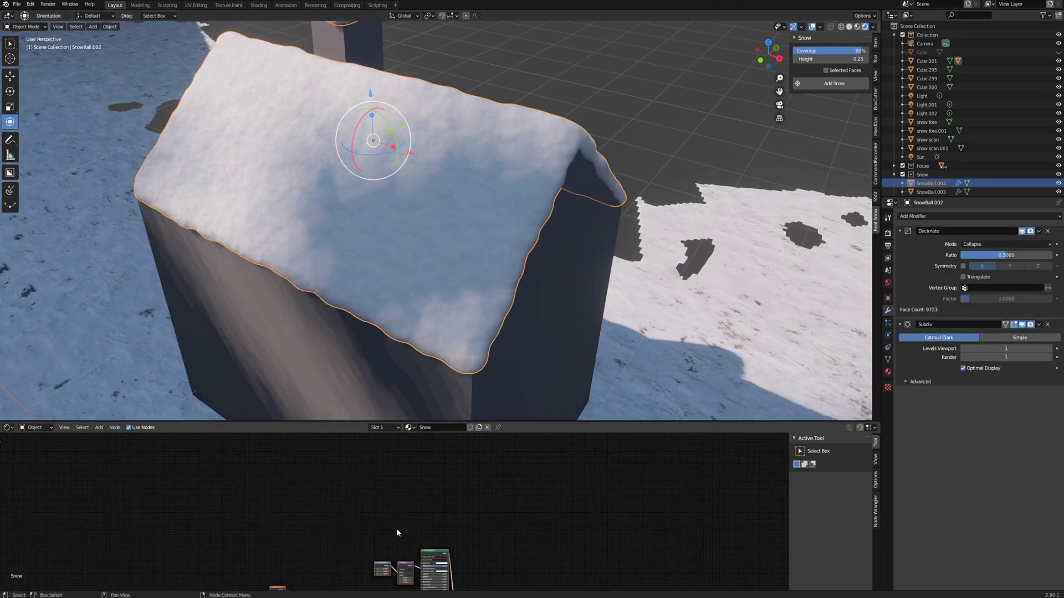
{"action": "middle_click_drag", "start_coordinate": [396, 529], "coordinate": [450, 442]}
{"action": "scroll", "coordinate": [419, 540], "scroll_direction": "down", "scroll_amount": 1}
- Examine the snow covering the small house's roof and chimney from several sides
{"action": "middle_click_drag", "start_coordinate": [346, 255], "coordinate": [397, 210]}
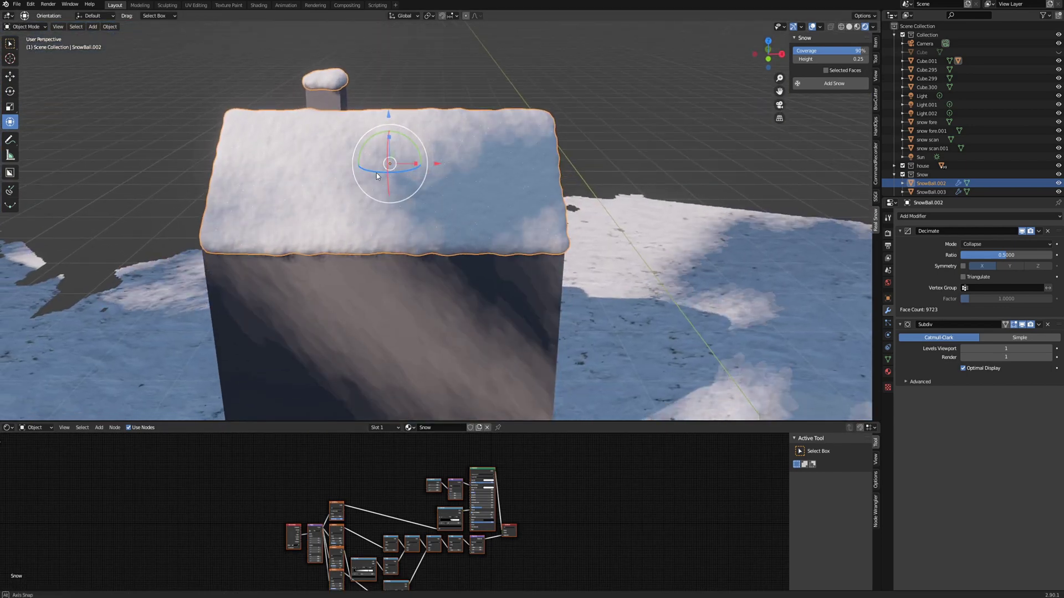
{"action": "middle_click_drag", "start_coordinate": [377, 176], "coordinate": [440, 209]}
{"action": "scroll", "coordinate": [451, 224], "scroll_direction": "down", "scroll_amount": 2}
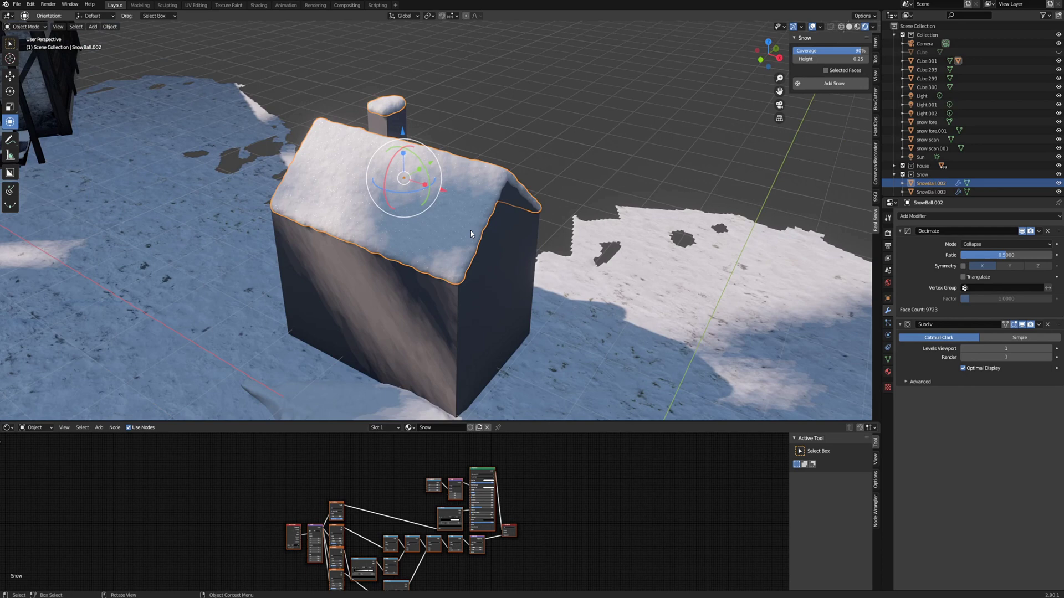
{"action": "scroll", "coordinate": [511, 247], "scroll_direction": "down", "scroll_amount": 2}
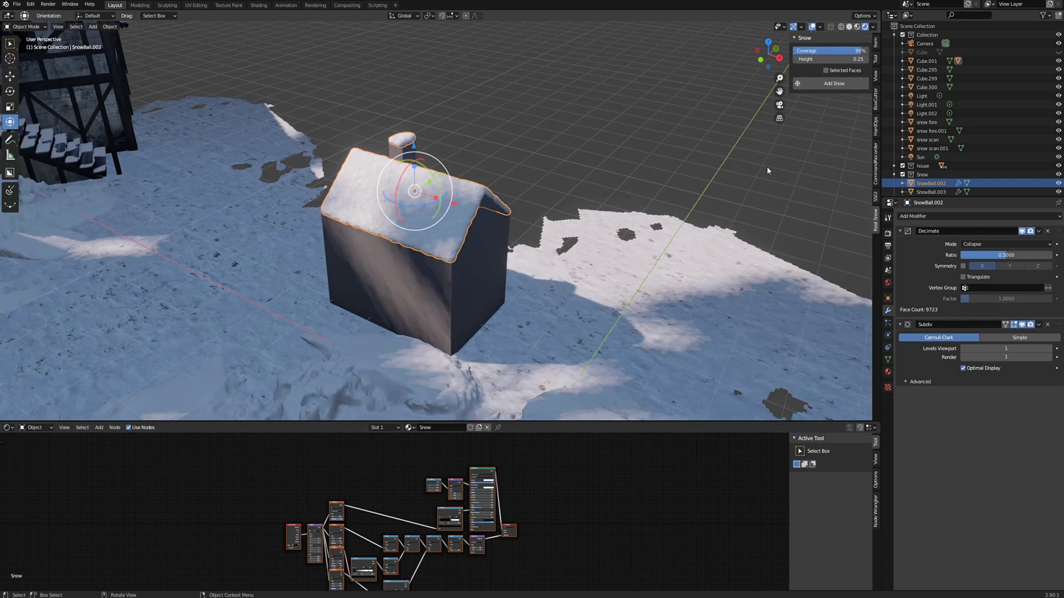
{"action": "scroll", "coordinate": [609, 194], "scroll_direction": "down", "scroll_amount": 2}
{"action": "scroll", "coordinate": [480, 214], "scroll_direction": "up", "scroll_amount": 3}
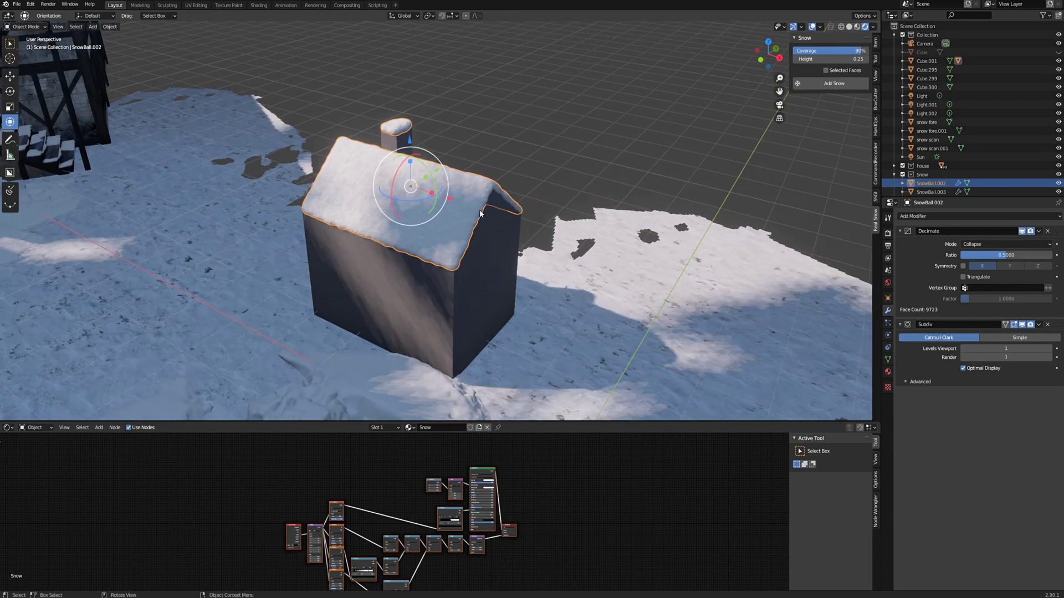
{"action": "scroll", "coordinate": [480, 213], "scroll_direction": "up", "scroll_amount": 1}
{"action": "middle_click_drag", "start_coordinate": [535, 159], "coordinate": [516, 159]}
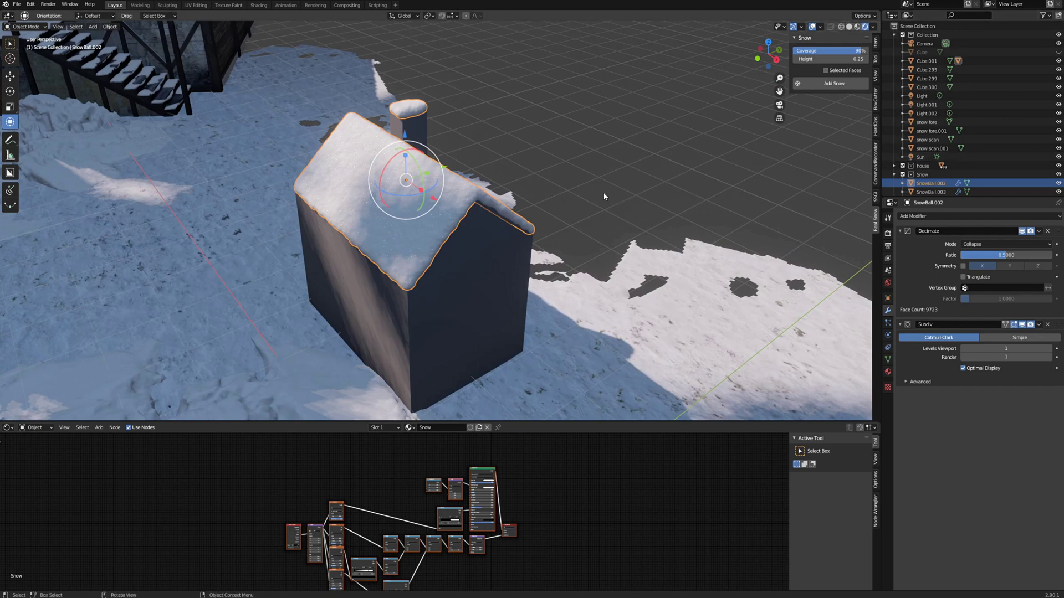
- Unhide the cube beside the small house and select it
{"action": "scroll", "coordinate": [591, 189], "scroll_direction": "down", "scroll_amount": 2}
{"action": "key", "text": "alt+h"}
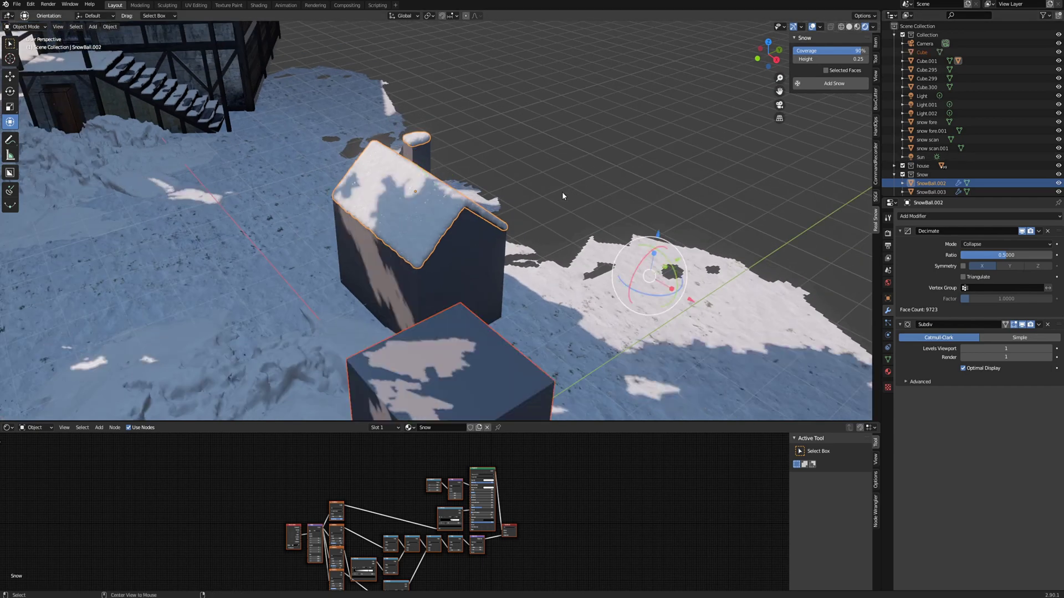
{"action": "scroll", "coordinate": [536, 224], "scroll_direction": "down", "scroll_amount": 1}
{"action": "middle_click_drag", "start_coordinate": [536, 224], "coordinate": [549, 228]}
{"action": "middle_click_drag", "start_coordinate": [475, 325], "coordinate": [433, 229], "text": "shift"}
{"action": "left_click", "coordinate": [487, 241]}
{"action": "scroll", "coordinate": [502, 246], "scroll_direction": "down", "scroll_amount": 2}
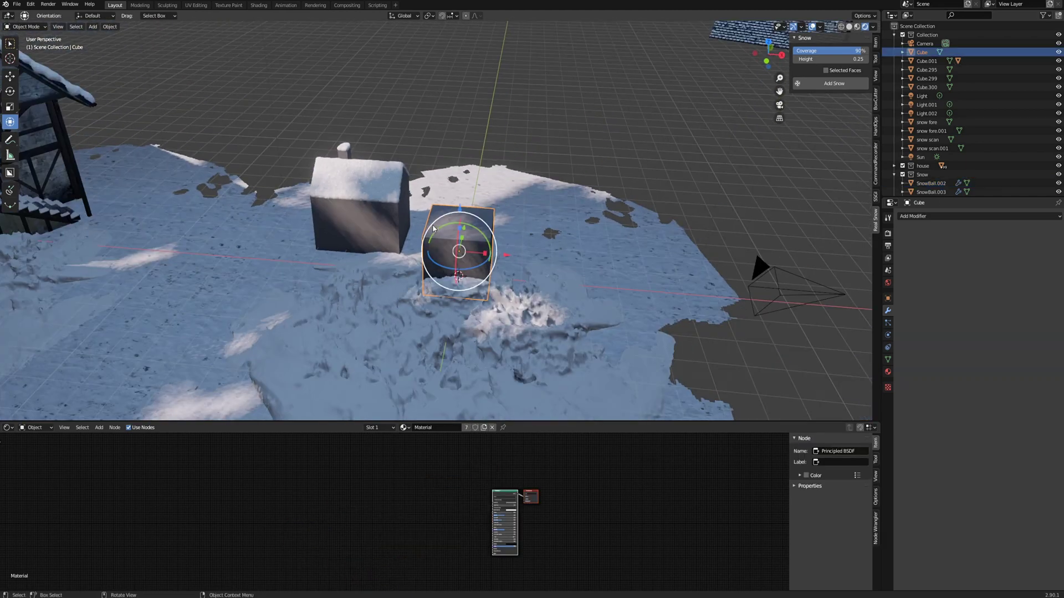
{"action": "scroll", "coordinate": [376, 181], "scroll_direction": "up", "scroll_amount": 2}
{"action": "scroll", "coordinate": [339, 187], "scroll_direction": "down", "scroll_amount": 4}
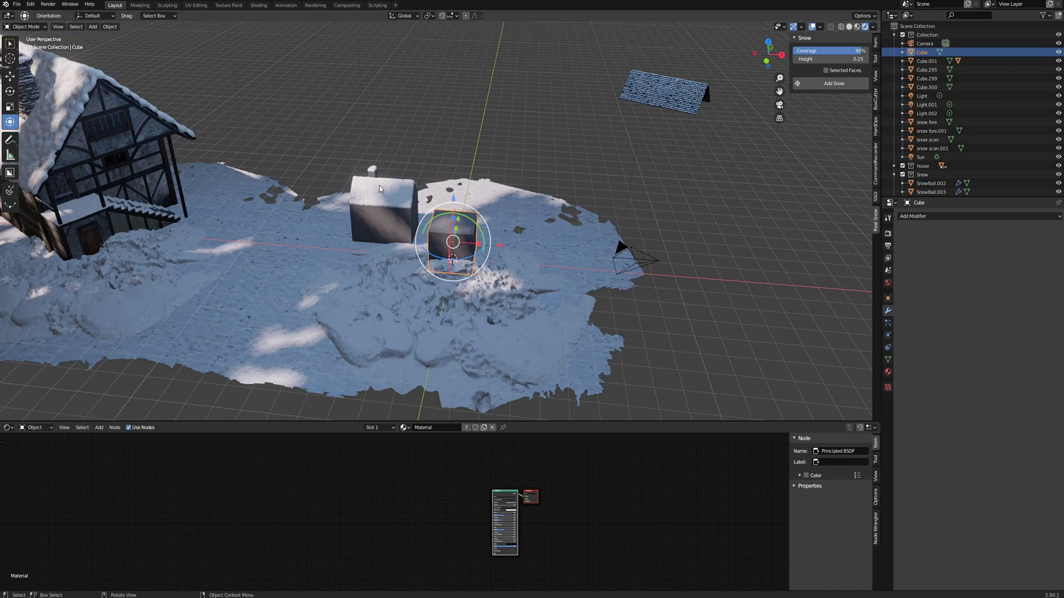
- Select the roof snow of the timber-framed house and examine its coverage from several sides
{"action": "middle_click_drag", "start_coordinate": [356, 186], "coordinate": [427, 203]}
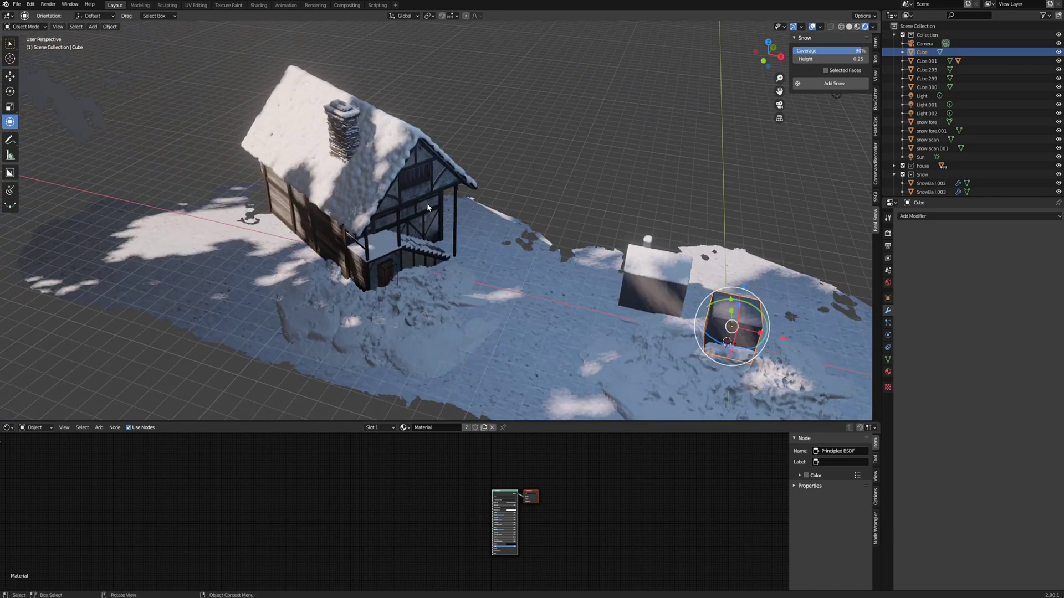
{"action": "scroll", "coordinate": [426, 203], "scroll_direction": "up", "scroll_amount": 2}
{"action": "middle_click_drag", "start_coordinate": [353, 181], "coordinate": [384, 161]}
{"action": "scroll", "coordinate": [327, 185], "scroll_direction": "up", "scroll_amount": 2}
{"action": "left_click", "coordinate": [516, 133]}
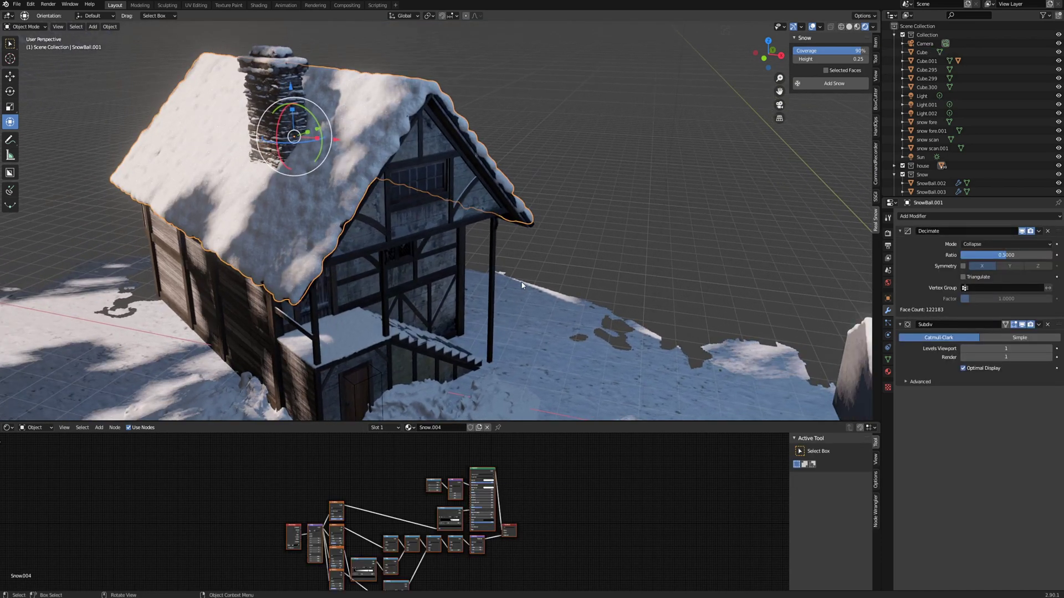
{"action": "middle_click_drag", "start_coordinate": [521, 285], "coordinate": [610, 275]}
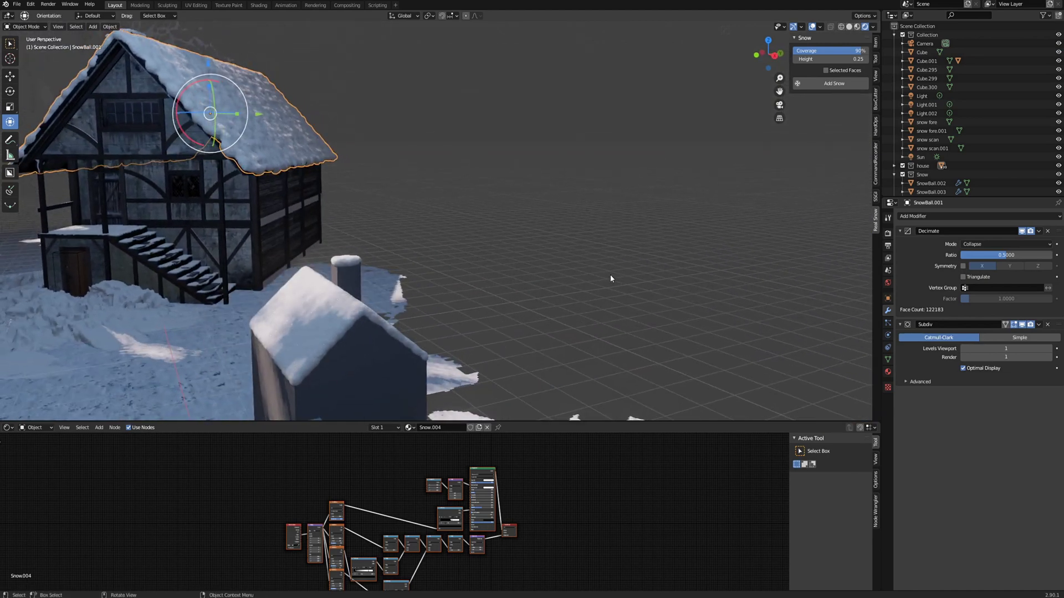
{"action": "middle_click_drag", "start_coordinate": [223, 228], "coordinate": [334, 204]}
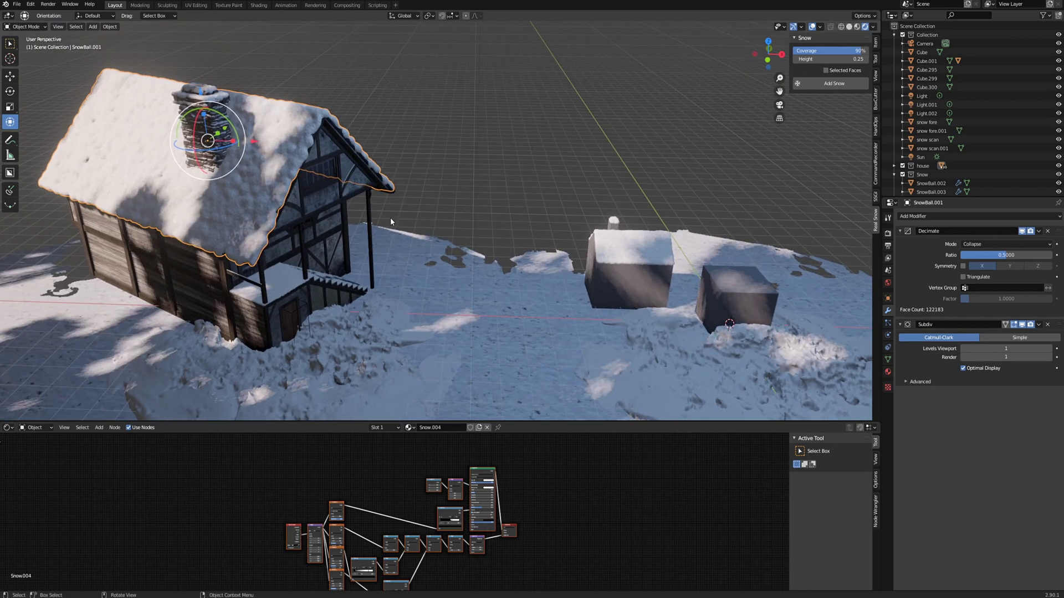
{"action": "middle_click_drag", "start_coordinate": [237, 187], "coordinate": [350, 204], "text": "shift"}
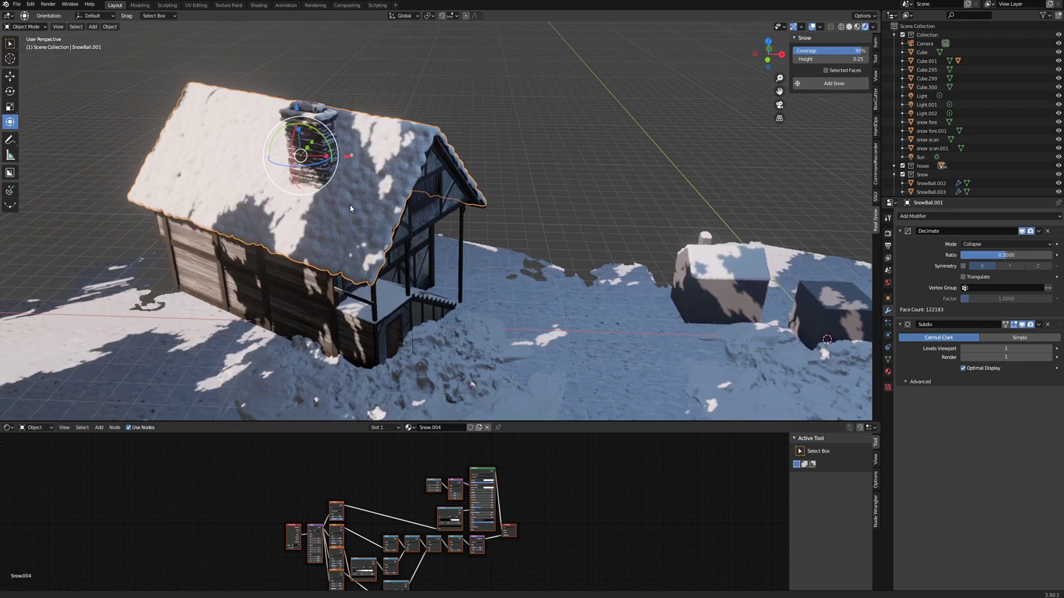
{"action": "scroll", "coordinate": [355, 203], "scroll_direction": "down", "scroll_amount": 1}
{"action": "scroll", "coordinate": [387, 194], "scroll_direction": "up", "scroll_amount": 3}
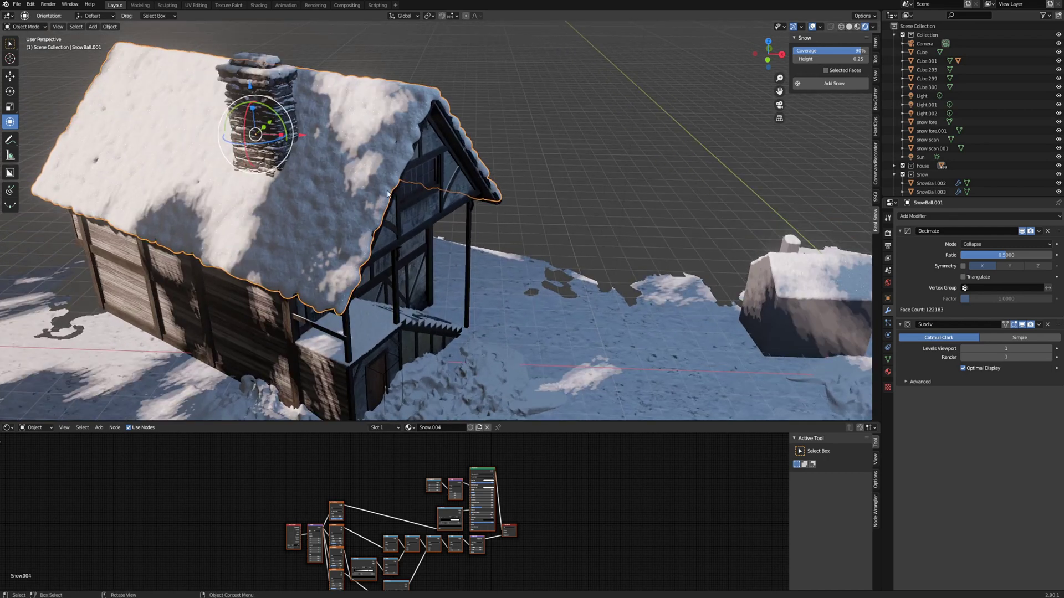
- Hide the timber-framed house's roof snow and select the tiled roof beneath it
{"action": "left_click", "coordinate": [358, 185]}
{"action": "left_click", "coordinate": [355, 110]}
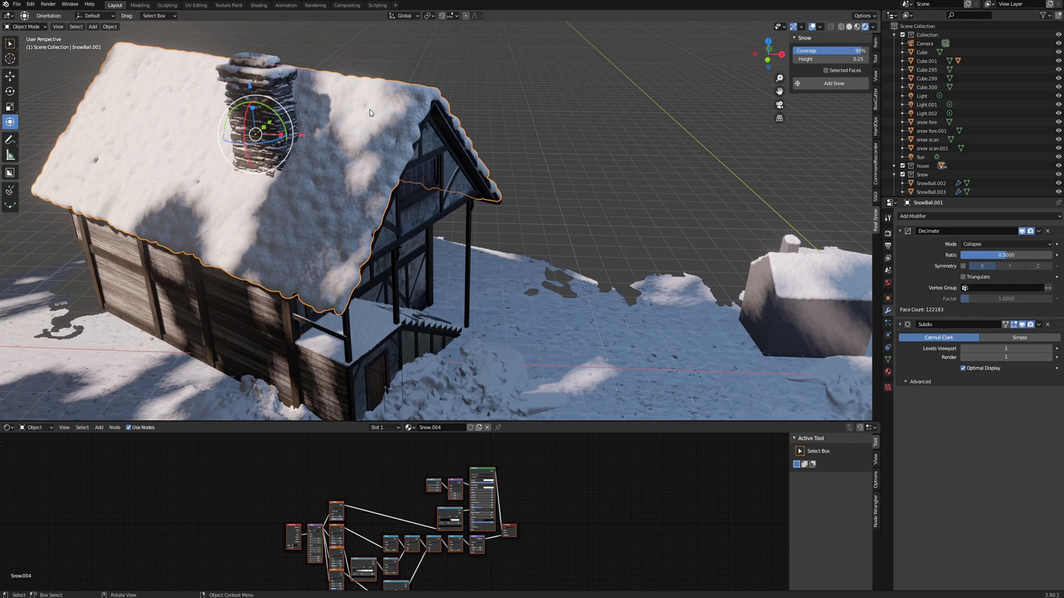
{"action": "key", "text": "h"}
{"action": "left_click", "coordinate": [364, 134]}
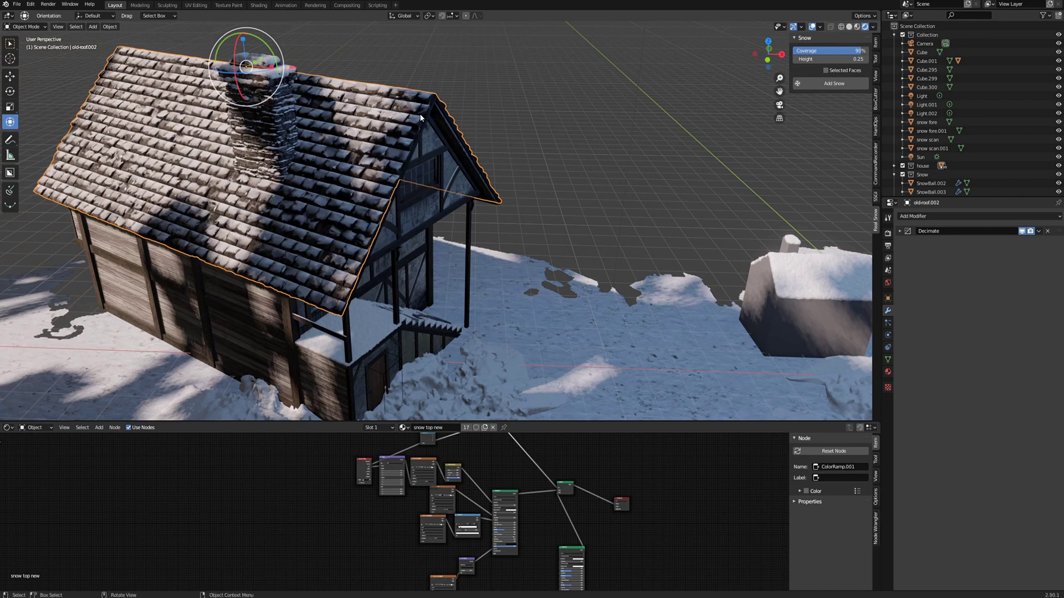
- Show the tiled roof's object transform properties and compare the timber-framed house with the small house
{"action": "middle_click_drag", "start_coordinate": [437, 182], "coordinate": [418, 179]}
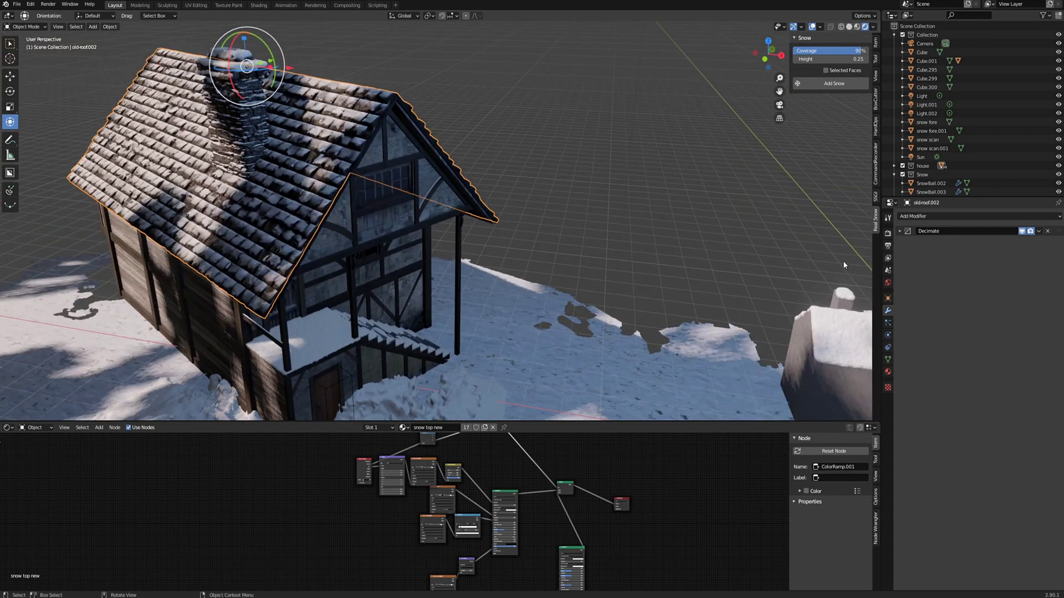
{"action": "left_click", "coordinate": [888, 298]}
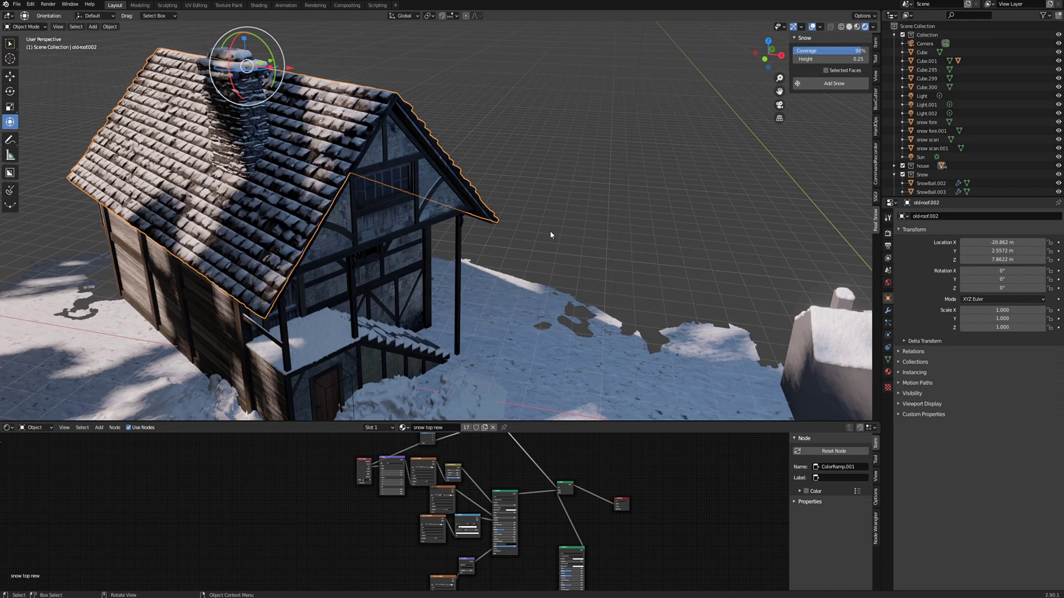
{"action": "scroll", "coordinate": [550, 234], "scroll_direction": "down", "scroll_amount": 1}
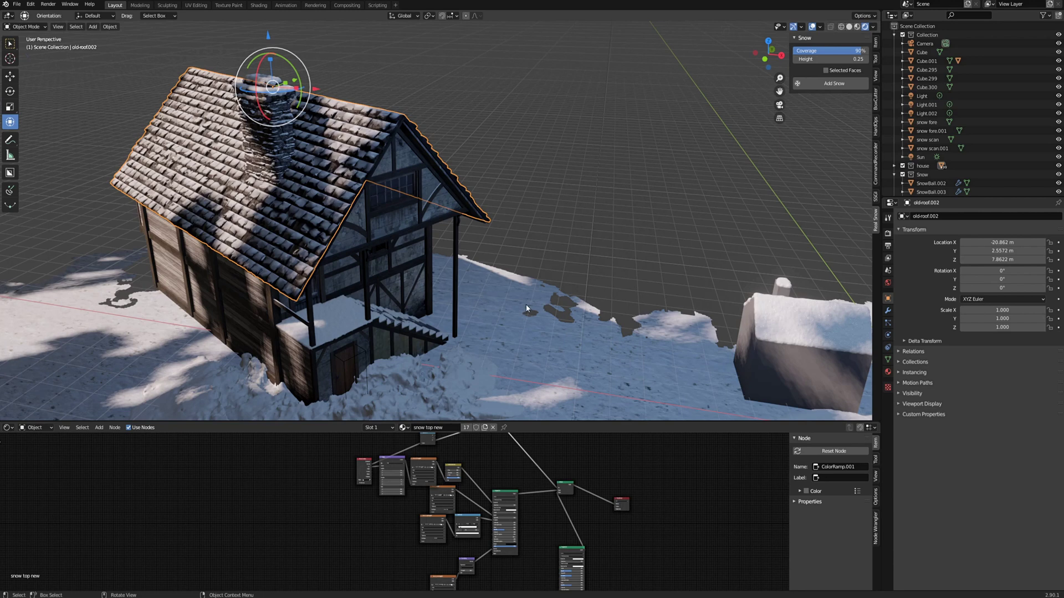
{"action": "middle_click_drag", "start_coordinate": [519, 304], "coordinate": [512, 265]}
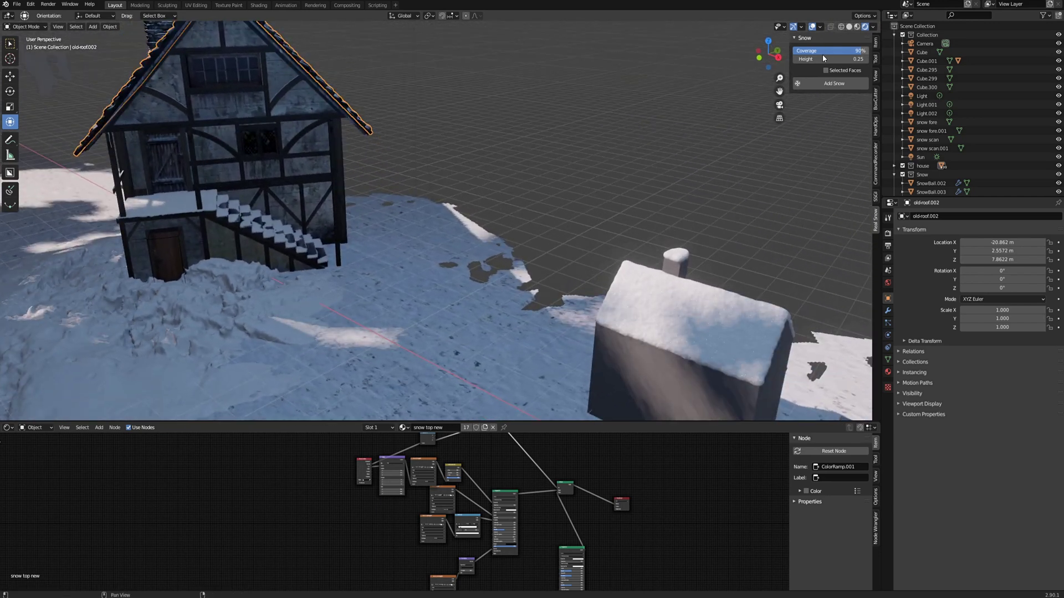
{"action": "middle_click_drag", "start_coordinate": [596, 234], "coordinate": [506, 280]}
{"action": "middle_click_drag", "start_coordinate": [578, 282], "coordinate": [524, 326]}
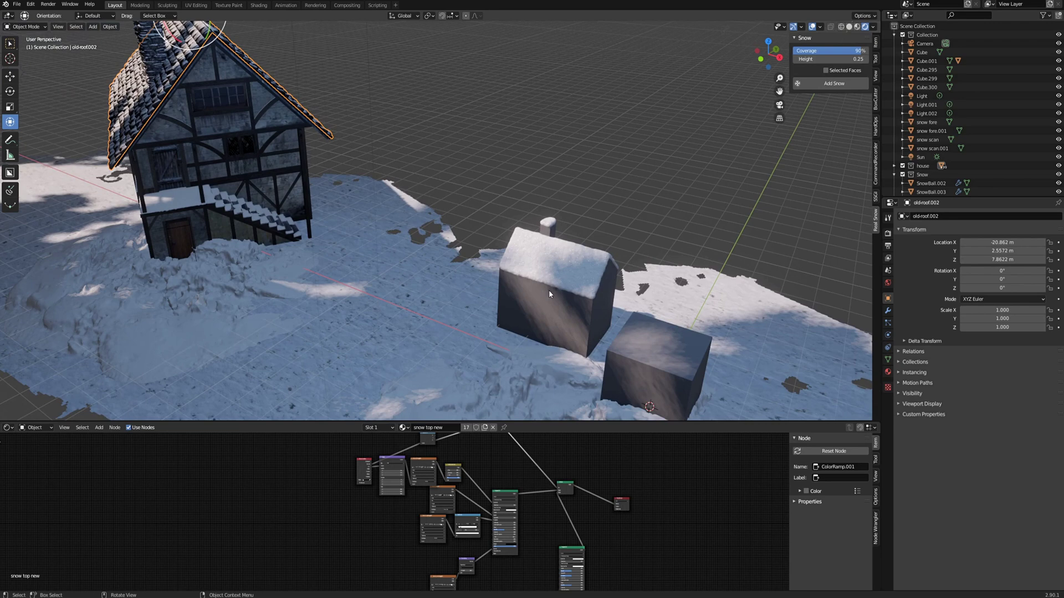
- Try to scale the cube beside the small house down to a factor of about 0.277
{"action": "middle_click_drag", "start_coordinate": [545, 288], "coordinate": [527, 313]}
{"action": "middle_click_drag", "start_coordinate": [597, 289], "coordinate": [383, 336], "text": "shift"}
{"action": "left_click", "coordinate": [383, 342]}
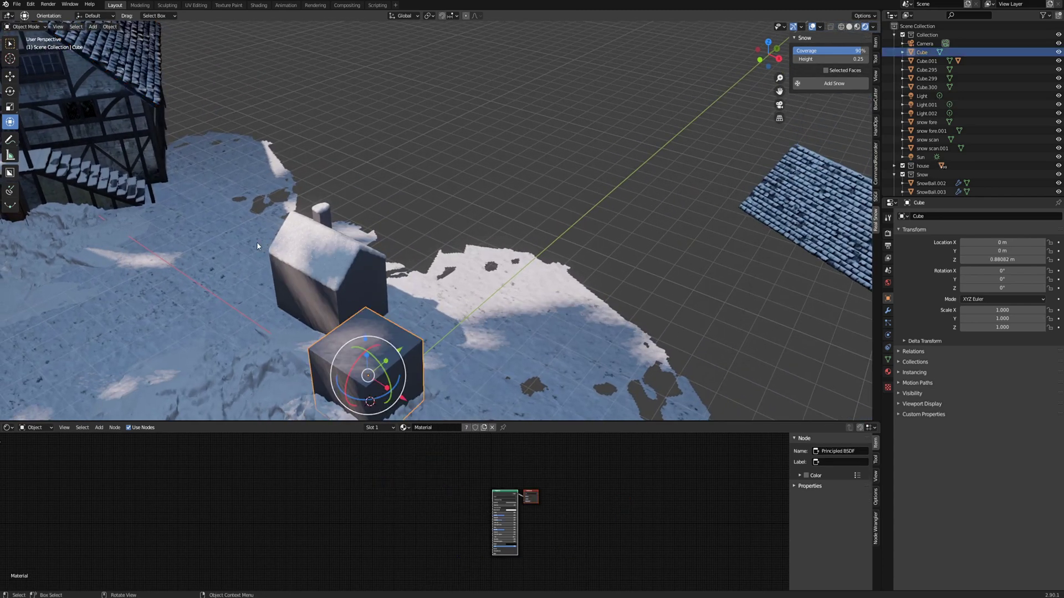
{"action": "key", "text": "s"}
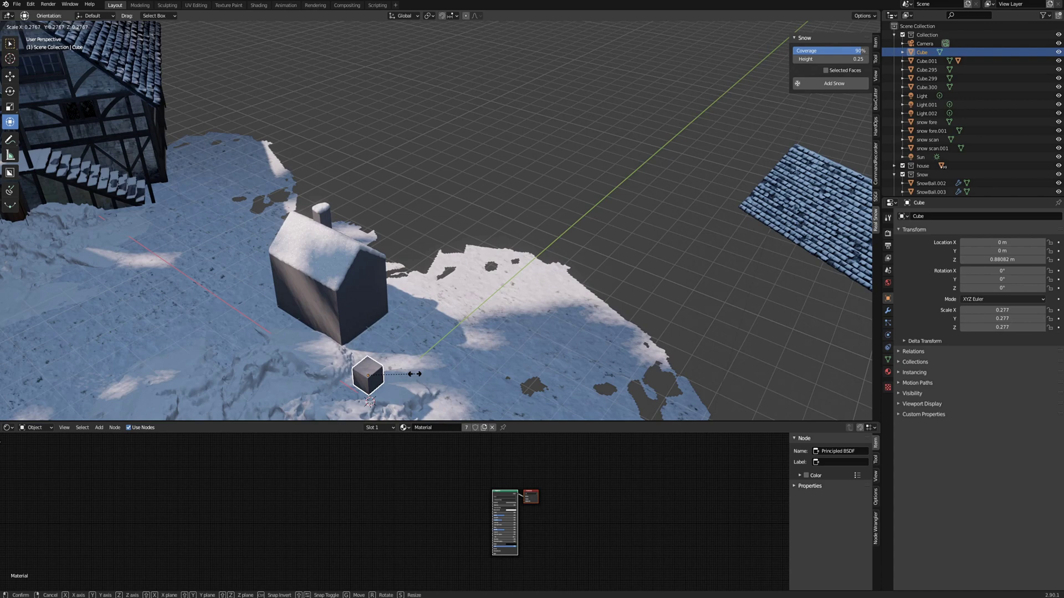
{"action": "right_click", "coordinate": [416, 374]}
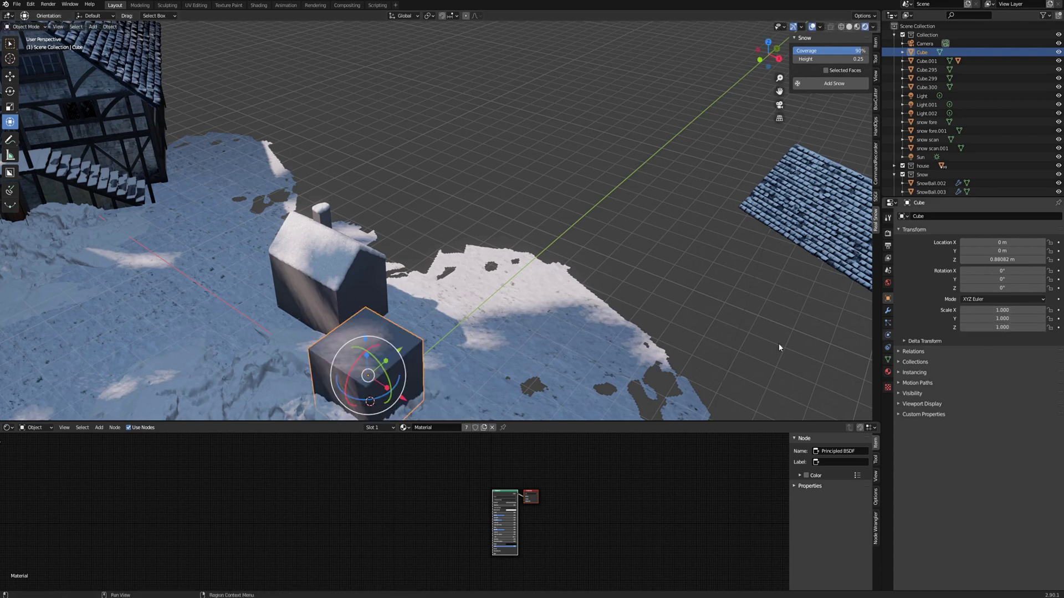
- Duplicate the cube beside the small house and place the copy on open snow at about X 0.67 m, Y 4.70 m
{"action": "middle_click_drag", "start_coordinate": [408, 352], "coordinate": [388, 308], "text": "shift"}
{"action": "scroll", "coordinate": [388, 308], "scroll_direction": "up", "scroll_amount": 2}
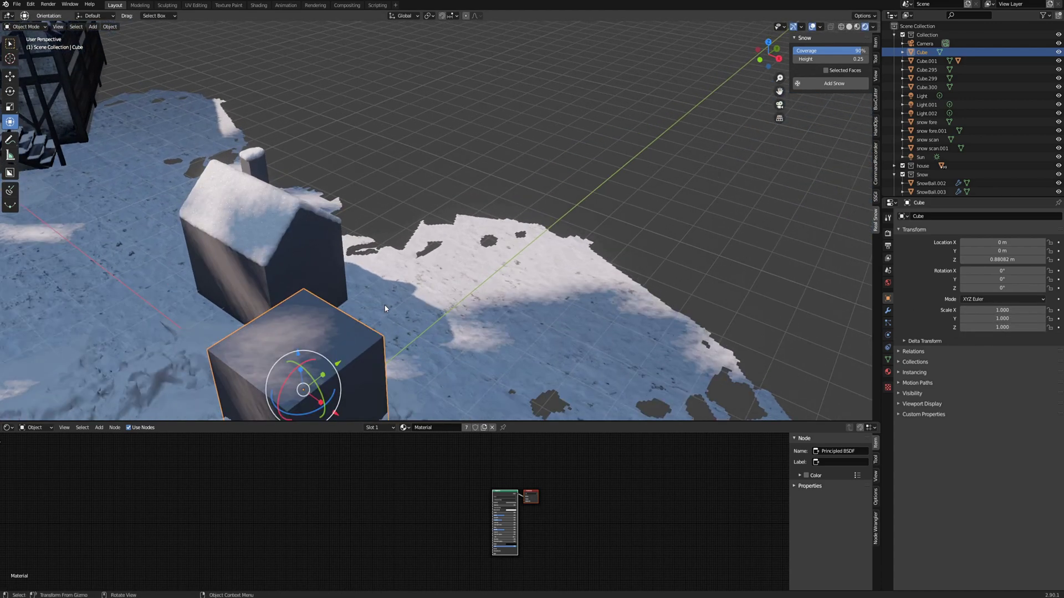
{"action": "scroll", "coordinate": [388, 309], "scroll_direction": "down", "scroll_amount": 2}
{"action": "scroll", "coordinate": [341, 290], "scroll_direction": "up", "scroll_amount": 1}
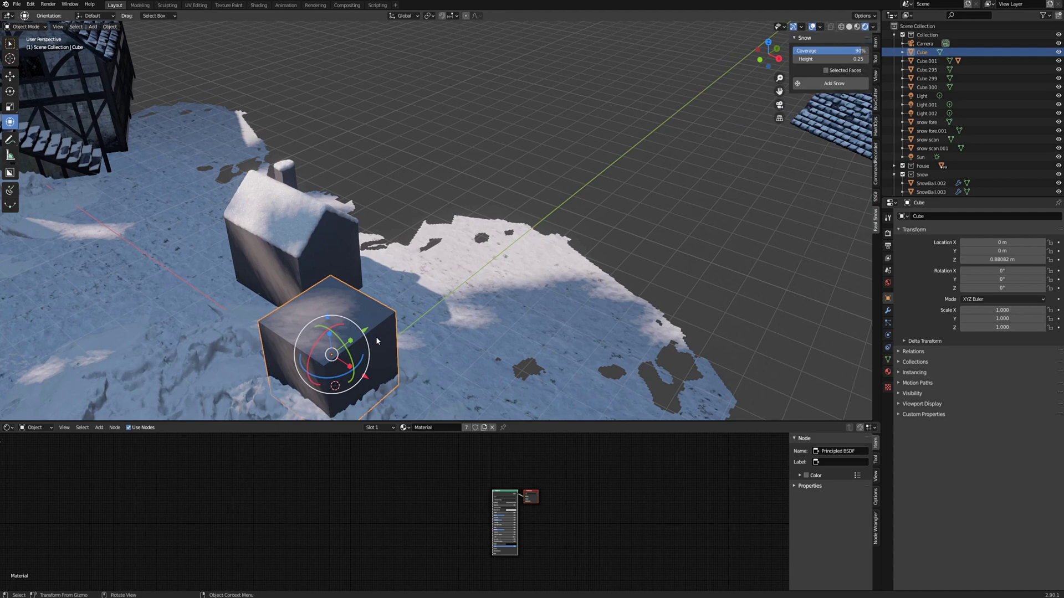
{"action": "key", "text": "shift+d"}
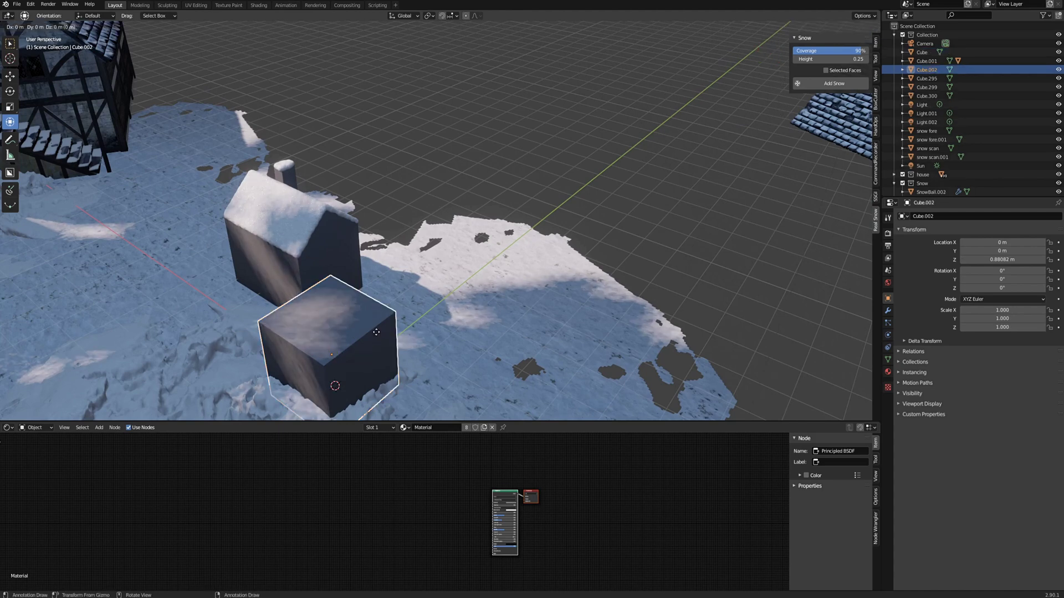
{"action": "left_click", "coordinate": [493, 366]}
{"action": "scroll", "coordinate": [487, 339], "scroll_direction": "down", "scroll_amount": 2}
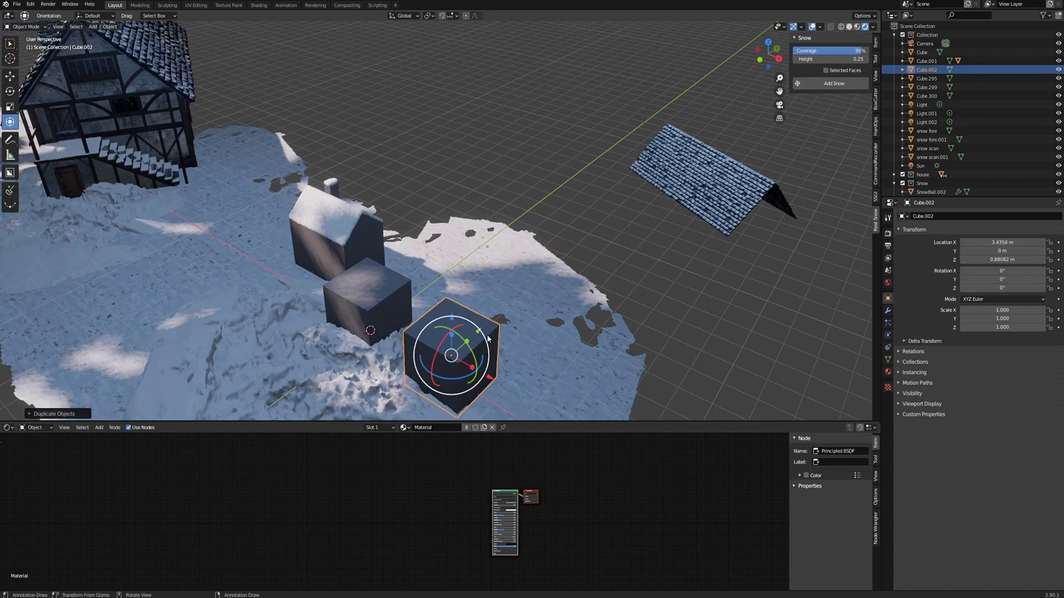
{"action": "left_click_drag", "start_coordinate": [480, 334], "coordinate": [561, 258]}
{"action": "left_click_drag", "start_coordinate": [574, 301], "coordinate": [511, 272]}
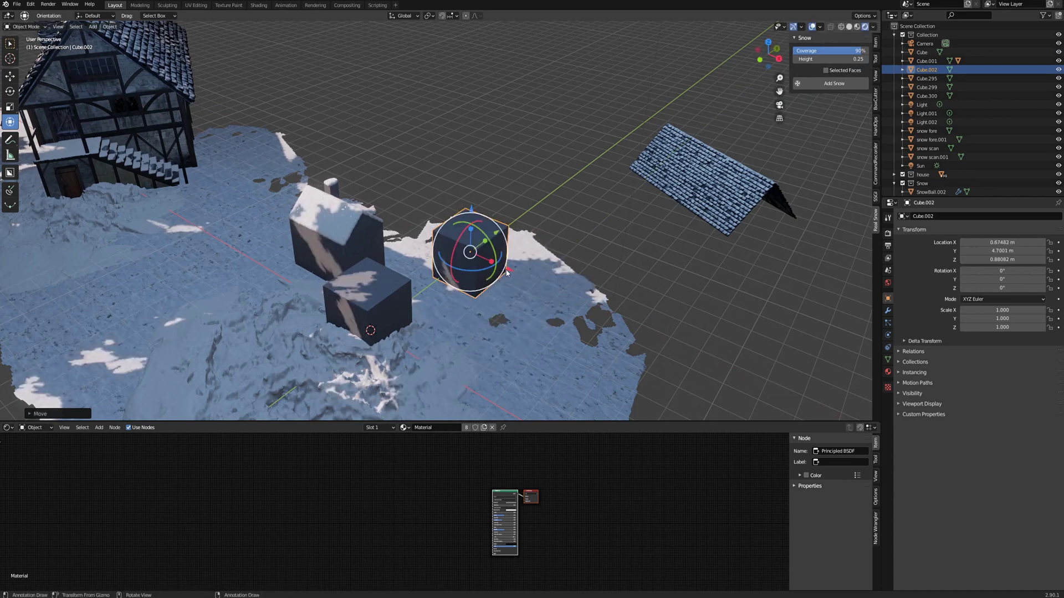
- Scale the duplicated cube uniformly down to a factor of about 0.402
{"action": "scroll", "coordinate": [536, 284], "scroll_direction": "up", "scroll_amount": 4}
{"action": "middle_click_drag", "start_coordinate": [536, 281], "coordinate": [469, 244], "text": "shift"}
{"action": "scroll", "coordinate": [468, 242], "scroll_direction": "up", "scroll_amount": 2}
{"action": "key", "text": "s"}
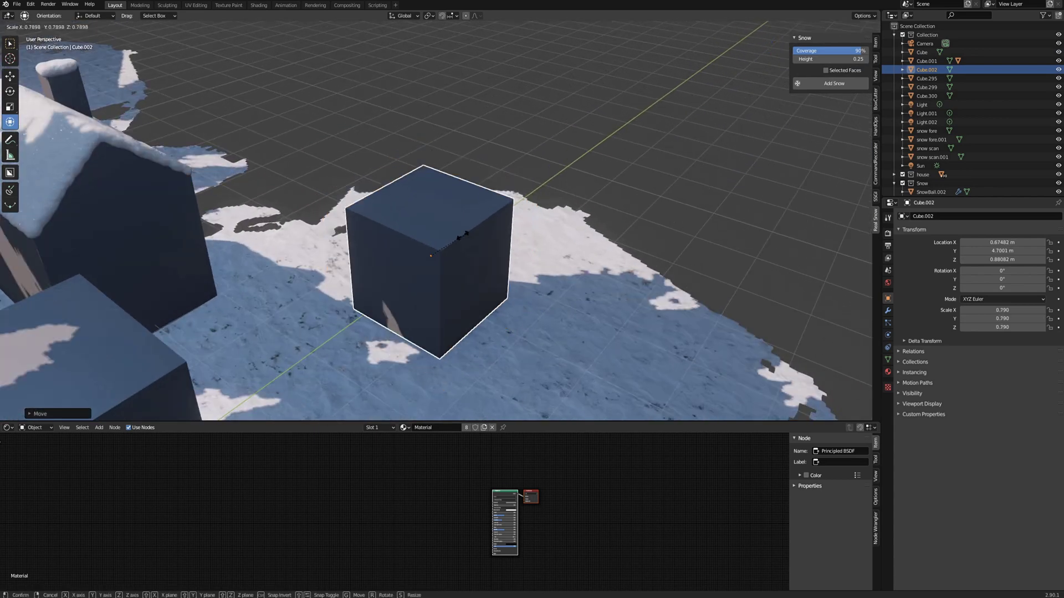
{"action": "left_click", "coordinate": [450, 259]}
{"action": "scroll", "coordinate": [459, 264], "scroll_direction": "up", "scroll_amount": 4}
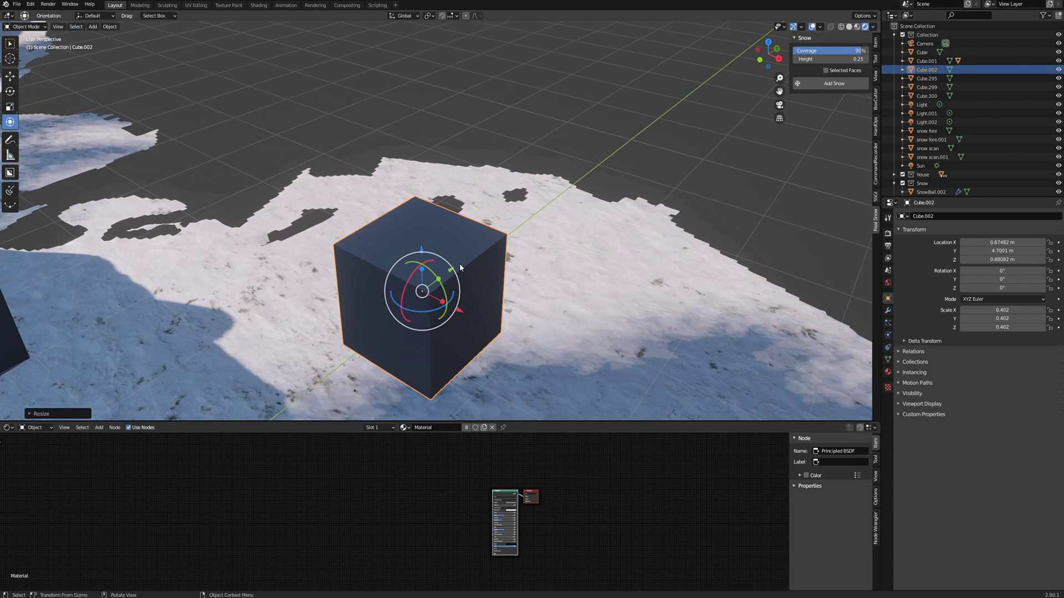
{"action": "scroll", "coordinate": [455, 266], "scroll_direction": "down", "scroll_amount": 2}
- Add a centred loop cut to the small cube and raise its top middle edge into a gabled roof ridge
{"action": "key", "text": "Tab"}
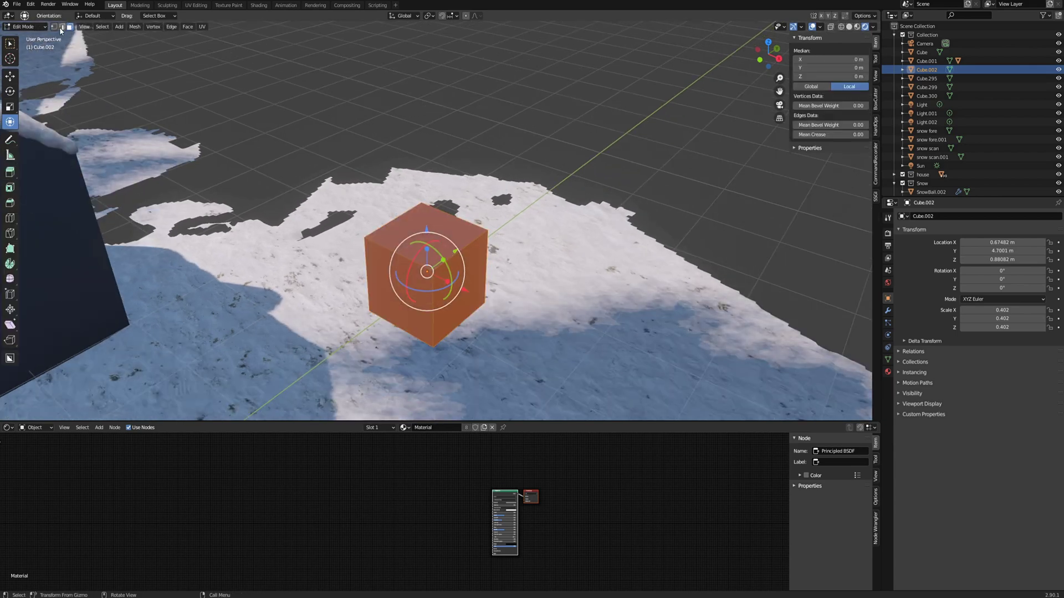
{"action": "left_click", "coordinate": [62, 27]}
{"action": "left_click", "coordinate": [460, 250]}
{"action": "key", "text": "ctrl+r"}
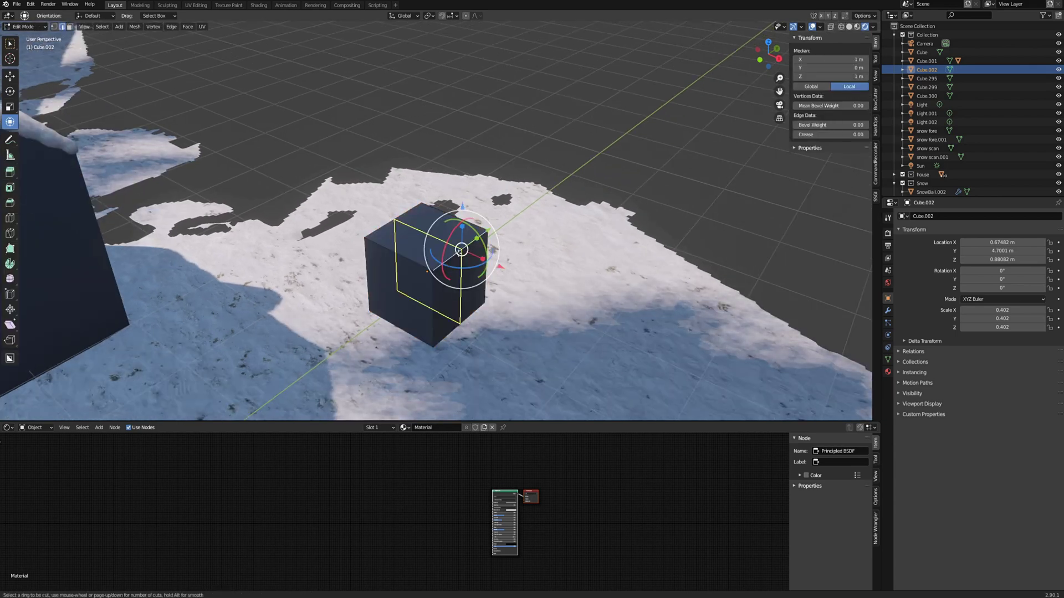
{"action": "left_click", "coordinate": [460, 252]}
{"action": "right_click", "coordinate": [459, 252]}
{"action": "left_click", "coordinate": [417, 228]}
{"action": "left_click_drag", "start_coordinate": [426, 189], "coordinate": [422, 139]}
{"action": "key", "text": "Tab"}
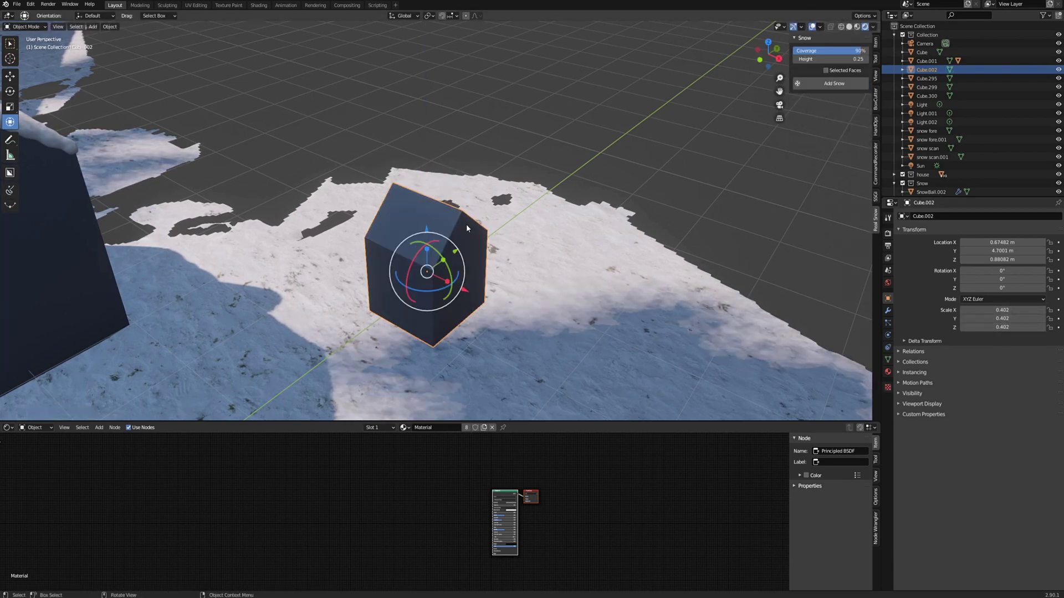
- Apply the scale transform to the miniature gabled house
{"action": "left_click", "coordinate": [109, 27]}
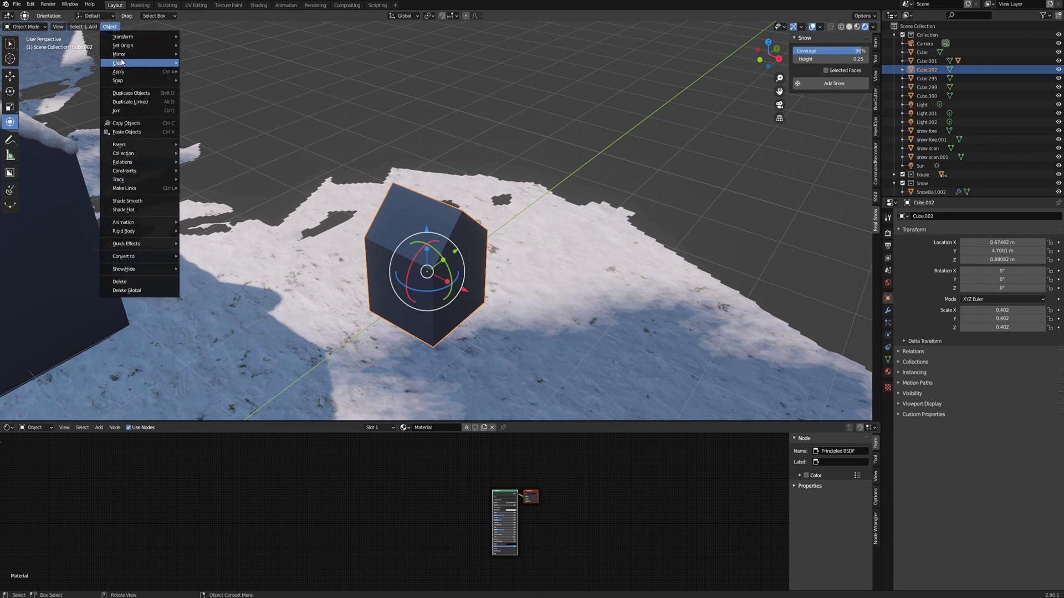
{"action": "mouse_move", "coordinate": [127, 74]}
{"action": "left_click", "coordinate": [194, 88]}
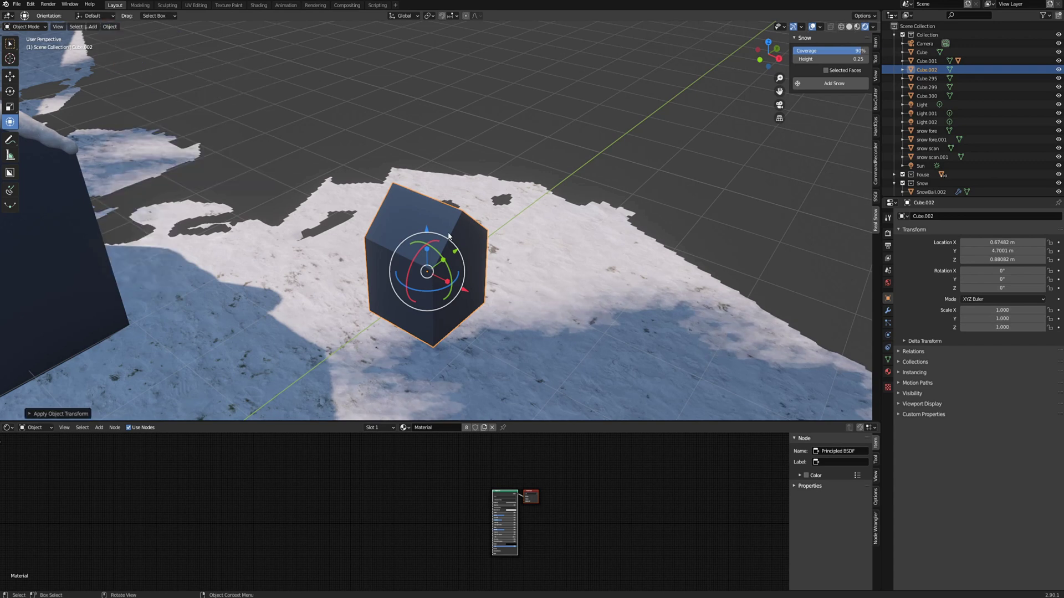
- Generate snow on the miniature house, inspect it up close, and delete it
{"action": "left_click", "coordinate": [836, 84]}
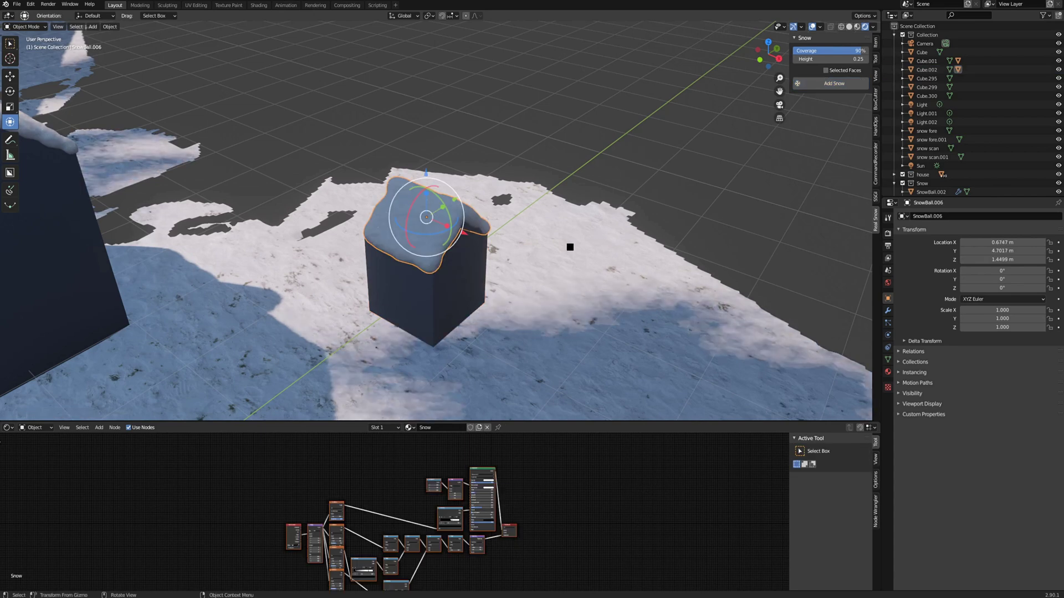
{"action": "middle_click_drag", "start_coordinate": [472, 263], "coordinate": [493, 230]}
{"action": "scroll", "coordinate": [501, 263], "scroll_direction": "up", "scroll_amount": 3}
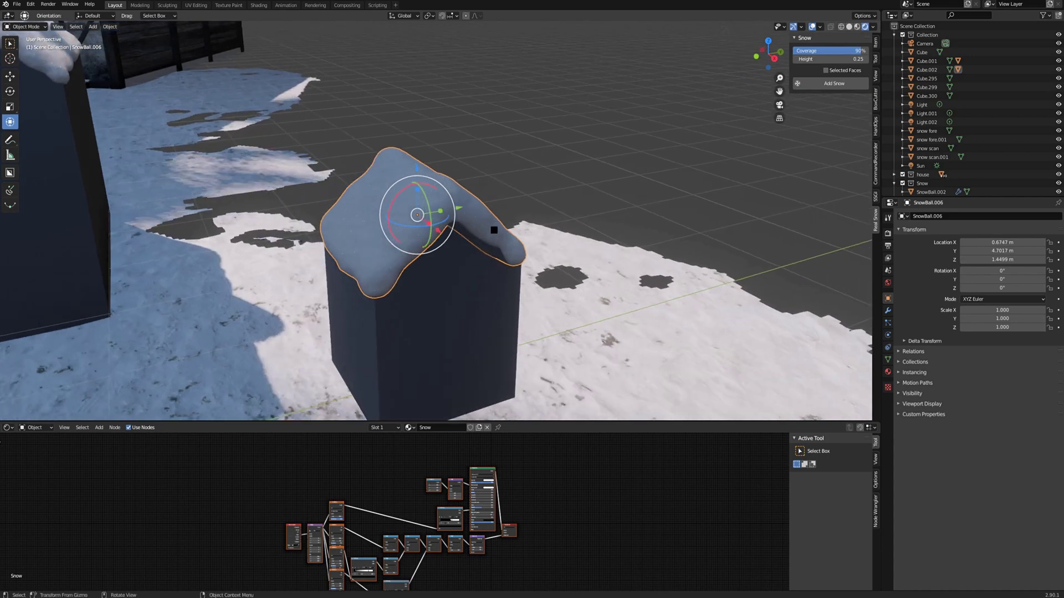
{"action": "key", "text": "Delete"}
{"action": "scroll", "coordinate": [300, 167], "scroll_direction": "down", "scroll_amount": 5}
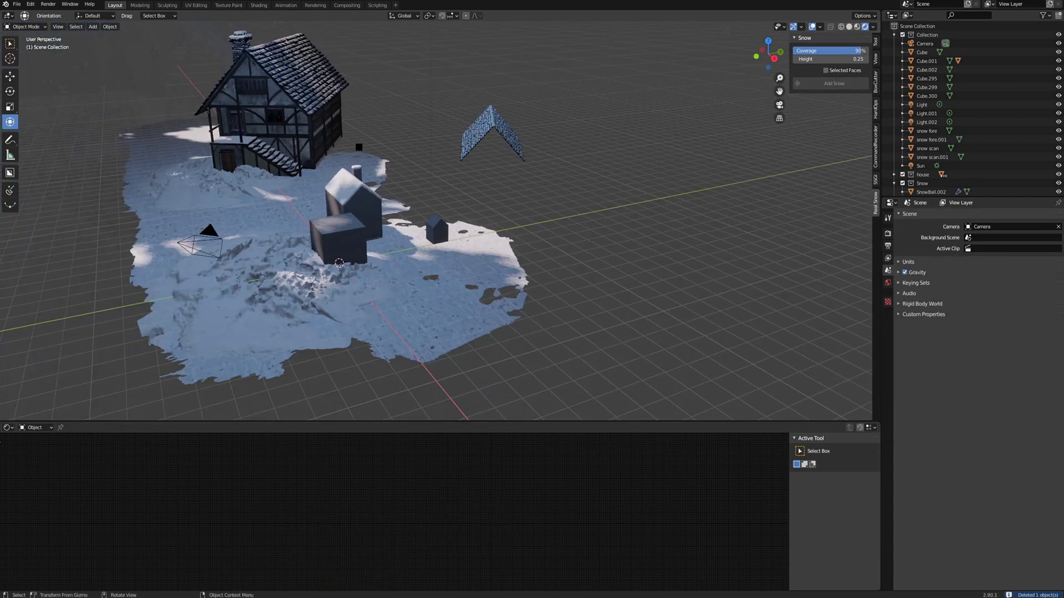
- Select the detached tiled roof and the timber-framed house's roof in turn, and compare their sizes with the small houses
{"action": "scroll", "coordinate": [410, 147], "scroll_direction": "up", "scroll_amount": 3}
{"action": "scroll", "coordinate": [434, 155], "scroll_direction": "down", "scroll_amount": 3}
{"action": "left_click", "coordinate": [481, 132]}
{"action": "middle_click_drag", "start_coordinate": [454, 150], "coordinate": [507, 155]}
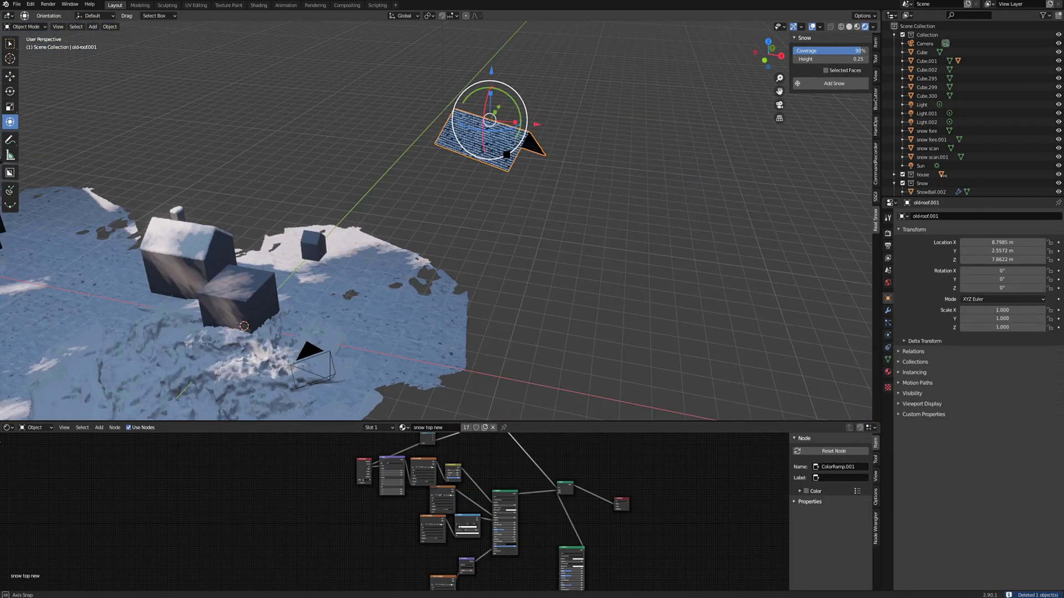
{"action": "scroll", "coordinate": [440, 157], "scroll_direction": "up", "scroll_amount": 2}
{"action": "scroll", "coordinate": [468, 152], "scroll_direction": "down", "scroll_amount": 2}
{"action": "middle_click_drag", "start_coordinate": [333, 150], "coordinate": [487, 161], "text": "shift"}
{"action": "left_click", "coordinate": [272, 57]}
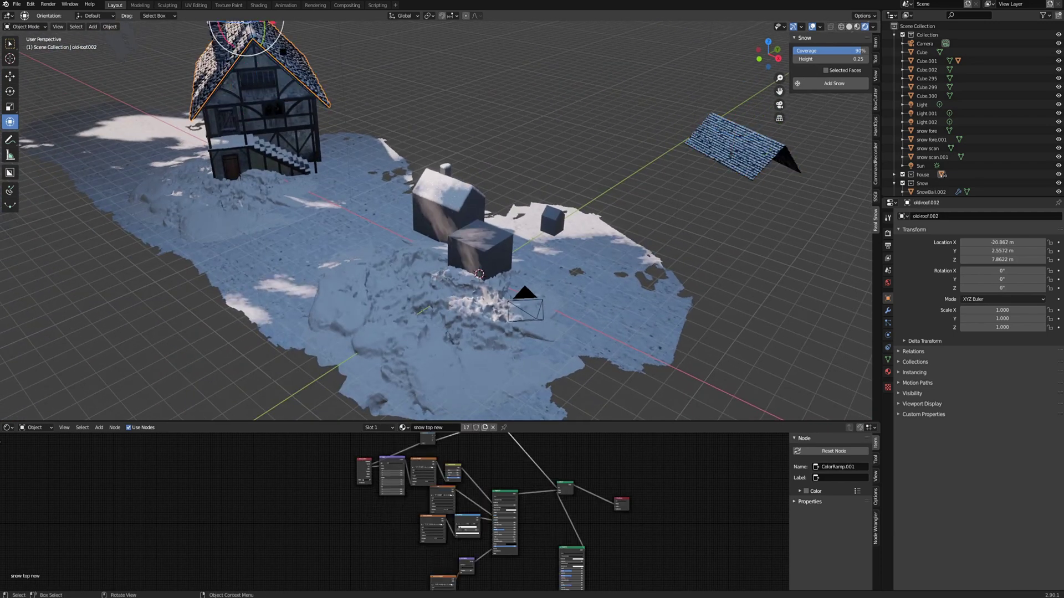
{"action": "middle_click_drag", "start_coordinate": [282, 51], "coordinate": [321, 111], "text": "shift"}
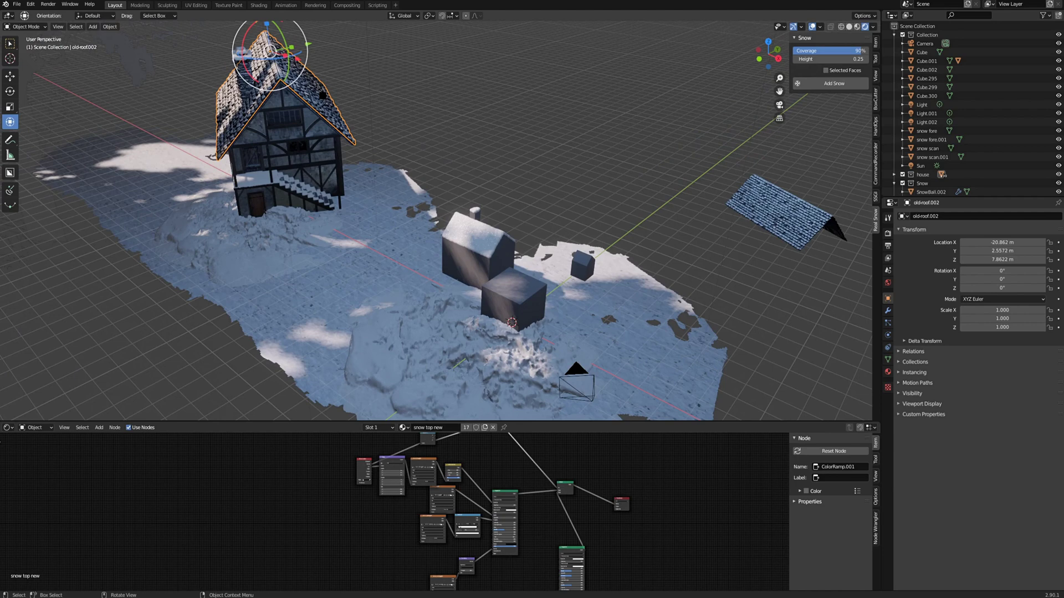
{"action": "middle_click_drag", "start_coordinate": [710, 201], "coordinate": [487, 233], "text": "shift"}
- Select the detached tiled roof and generate Real Snow on it
{"action": "left_click", "coordinate": [635, 208]}
{"action": "scroll", "coordinate": [702, 212], "scroll_direction": "up", "scroll_amount": 2}
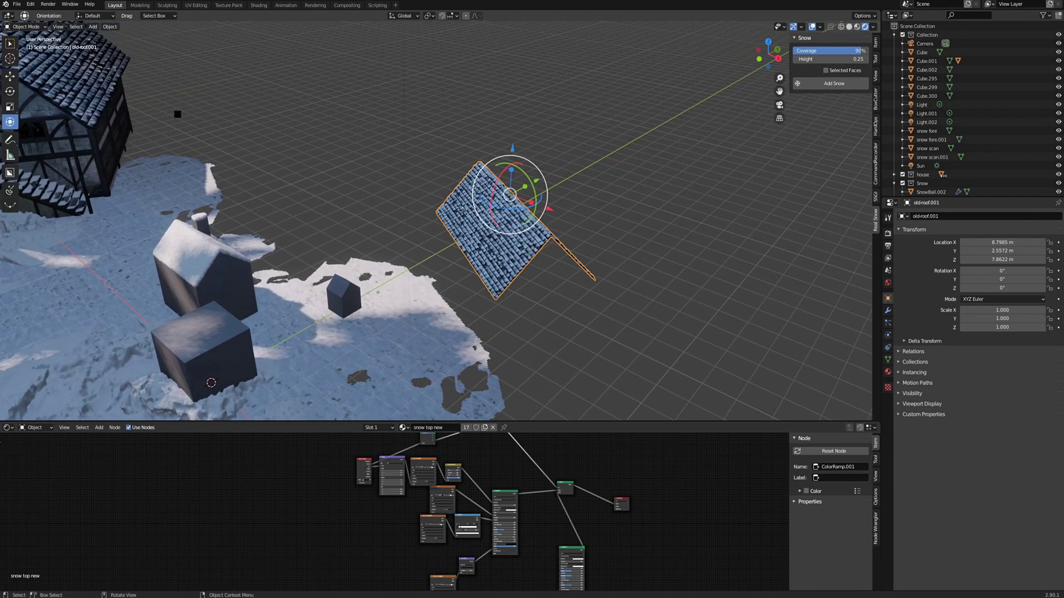
{"action": "scroll", "coordinate": [546, 228], "scroll_direction": "up", "scroll_amount": 3}
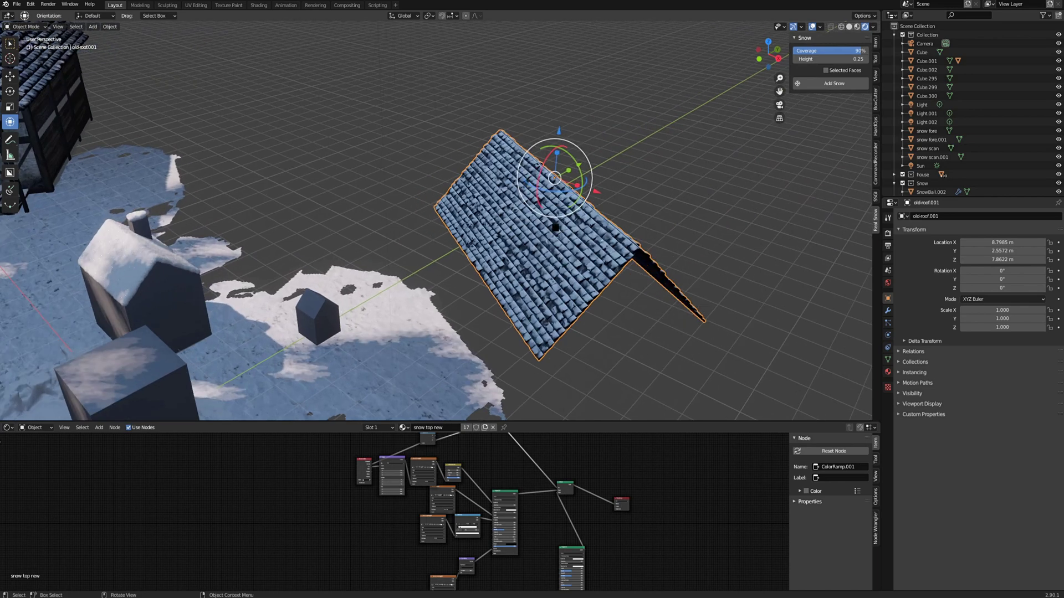
{"action": "middle_click_drag", "start_coordinate": [555, 227], "coordinate": [474, 208]}
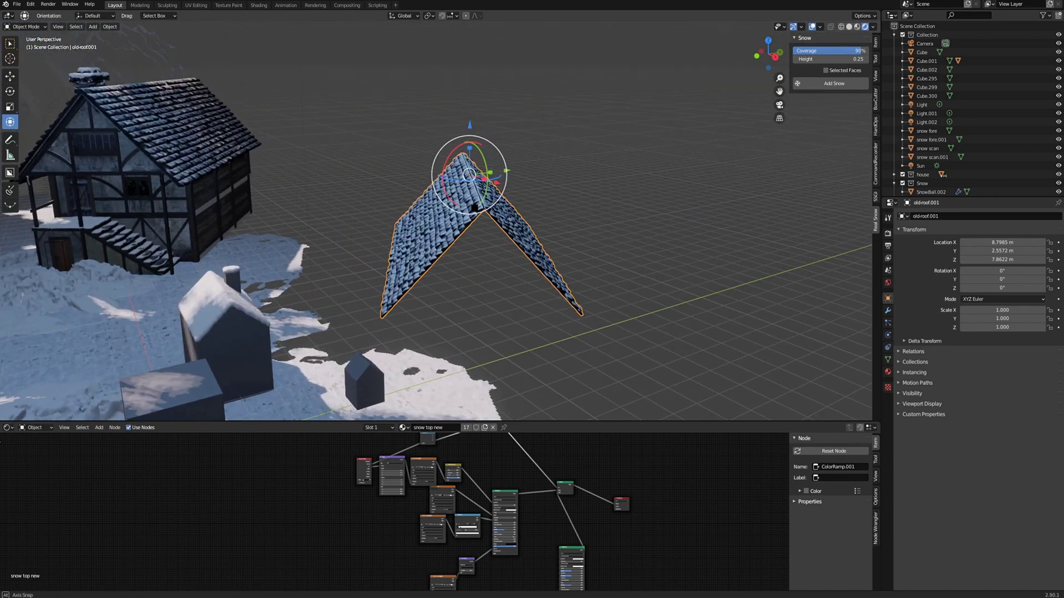
{"action": "middle_click_drag", "start_coordinate": [630, 228], "coordinate": [775, 92]}
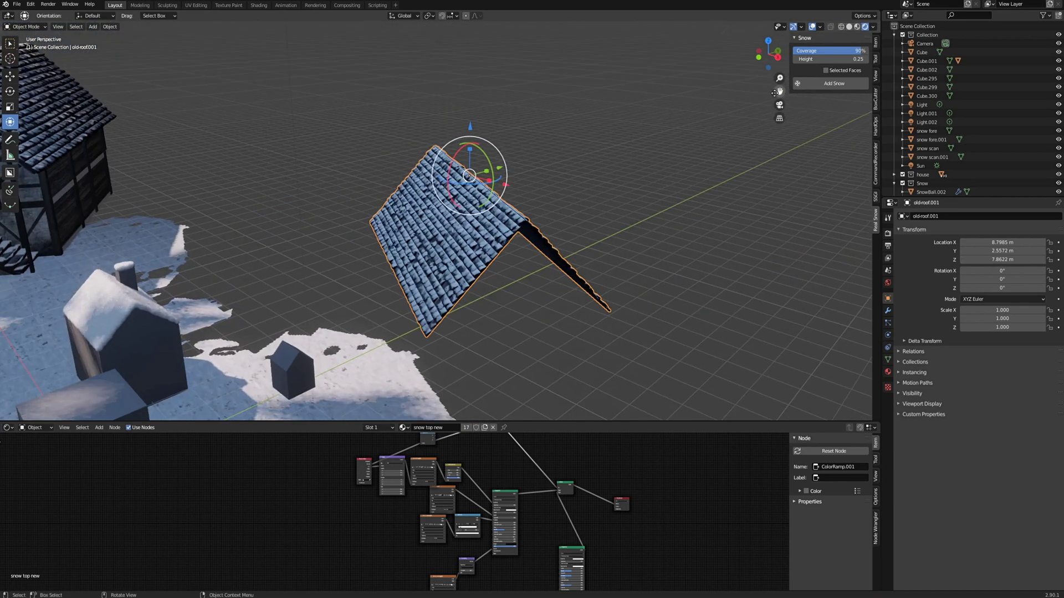
{"action": "left_click", "coordinate": [834, 85]}
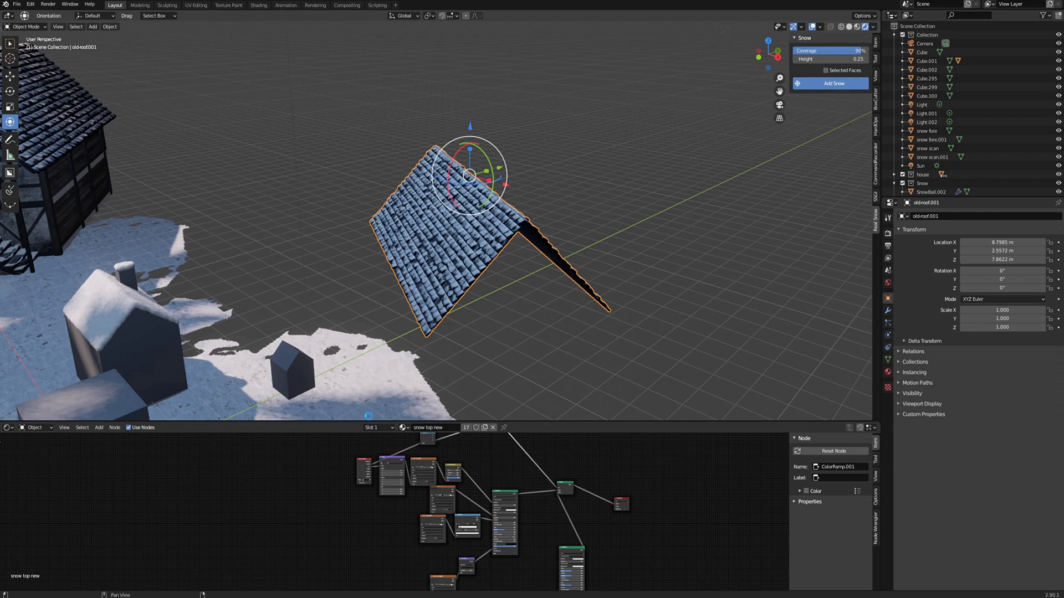
- Open Task Manager to check Blender's processor and memory use during snow generation, and minimise it
{"action": "key", "text": "ctrl+shift+Escape"}
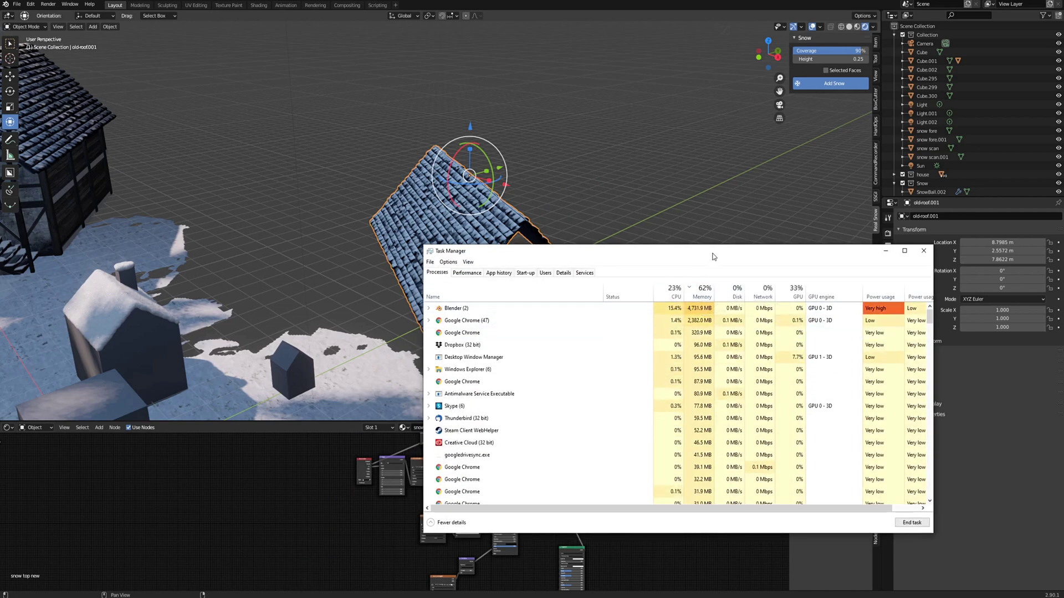
{"action": "left_click_drag", "start_coordinate": [712, 252], "coordinate": [641, 308]}
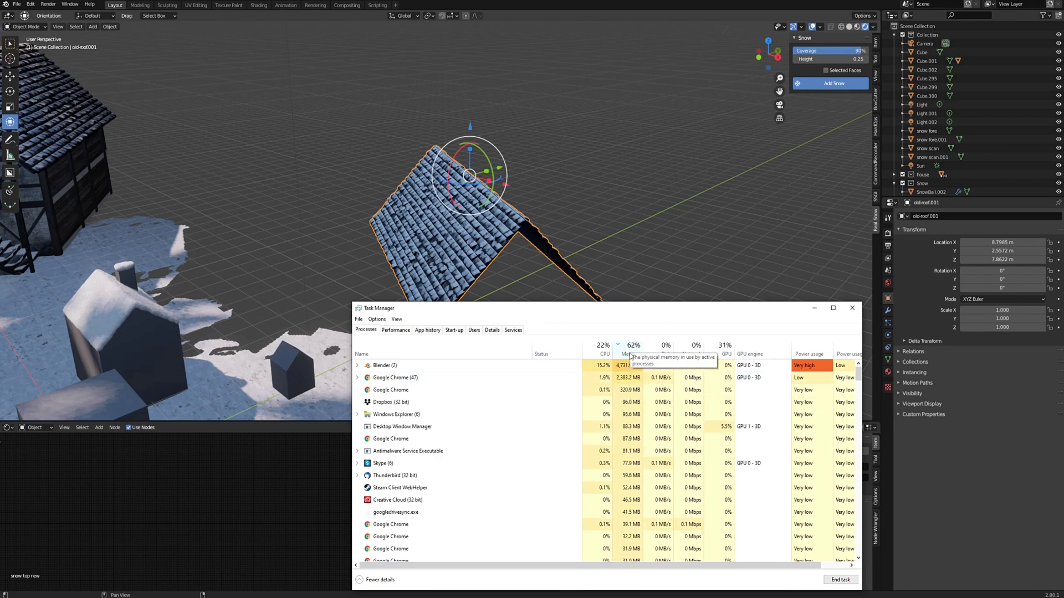
{"action": "left_click", "coordinate": [372, 367]}
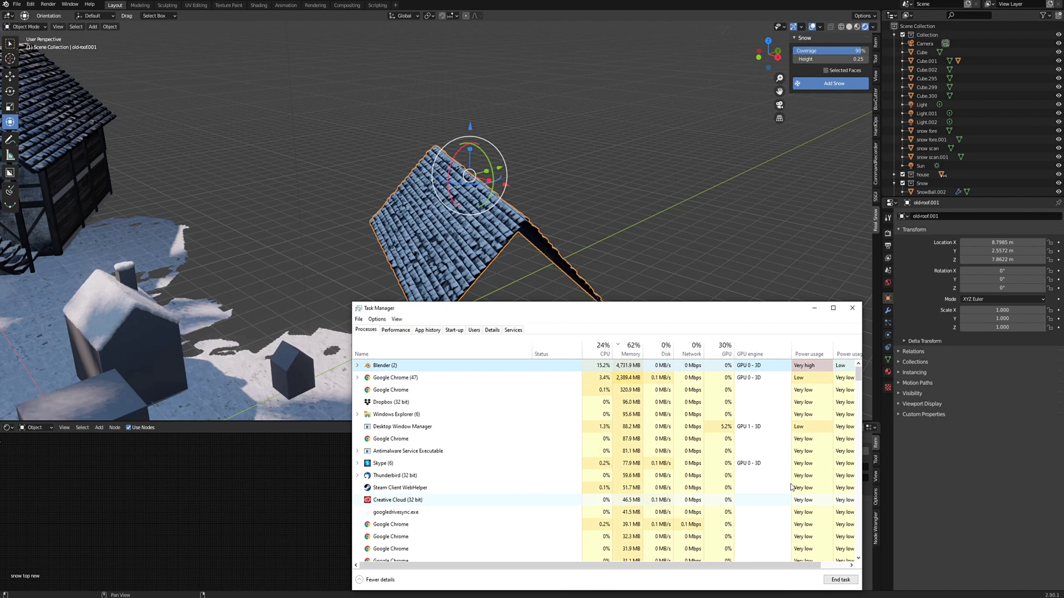
{"action": "left_click", "coordinate": [814, 308]}
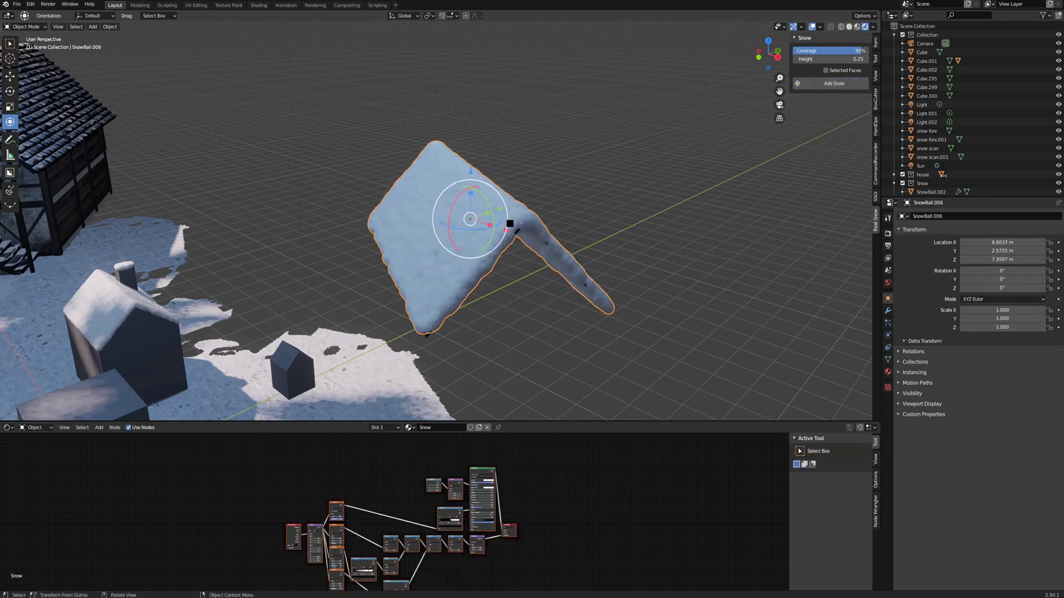
- Raise the detached roof's snow along Z to about 7.43 m and check its underside
{"action": "middle_click_drag", "start_coordinate": [523, 266], "coordinate": [520, 301]}
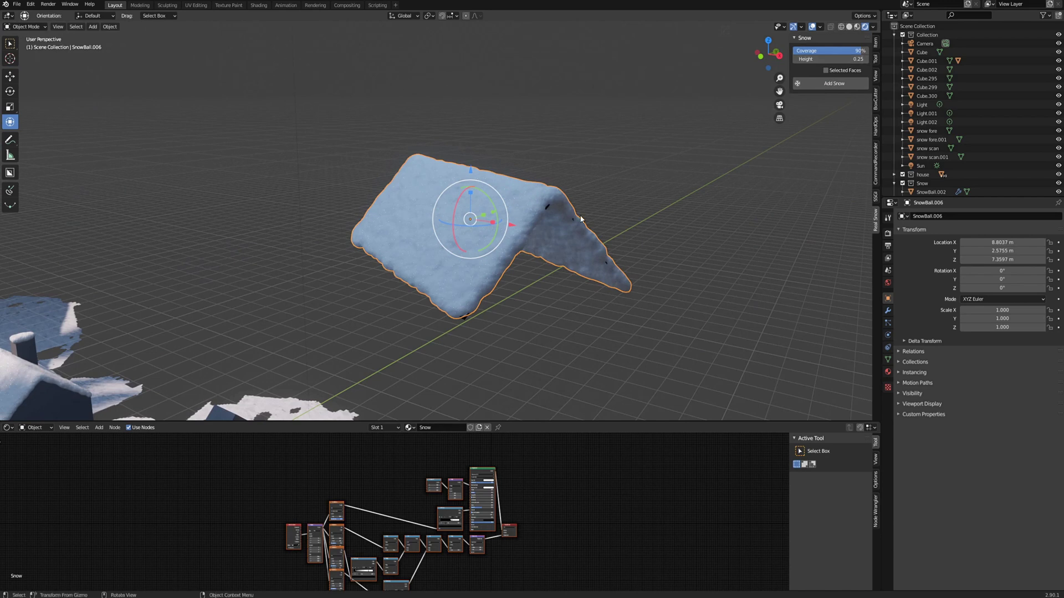
{"action": "left_click", "coordinate": [554, 179]}
{"action": "left_click", "coordinate": [497, 178]}
{"action": "mouse_move", "coordinate": [471, 171]}
{"action": "left_mouse_down"}
{"action": "mouse_move", "coordinate": [470, 140]}
{"action": "mouse_move", "coordinate": [471, 164]}
{"action": "left_mouse_up"}
{"action": "right_click", "coordinate": [471, 164]}
{"action": "middle_click_drag", "start_coordinate": [488, 190], "coordinate": [484, 185]}
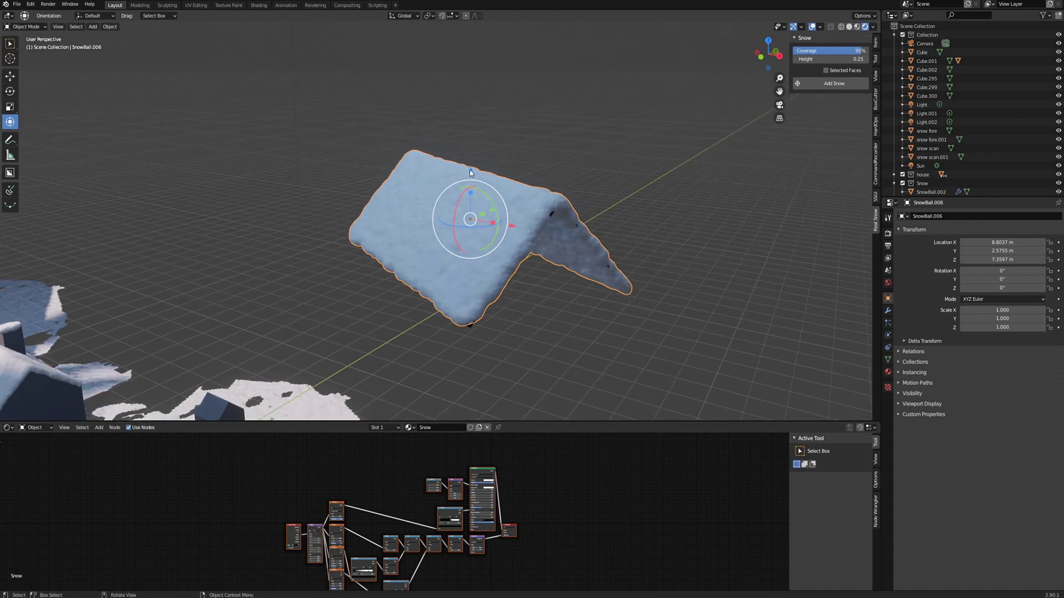
{"action": "left_click_drag", "start_coordinate": [470, 172], "coordinate": [470, 160]}
{"action": "middle_click_drag", "start_coordinate": [532, 199], "coordinate": [622, 216]}
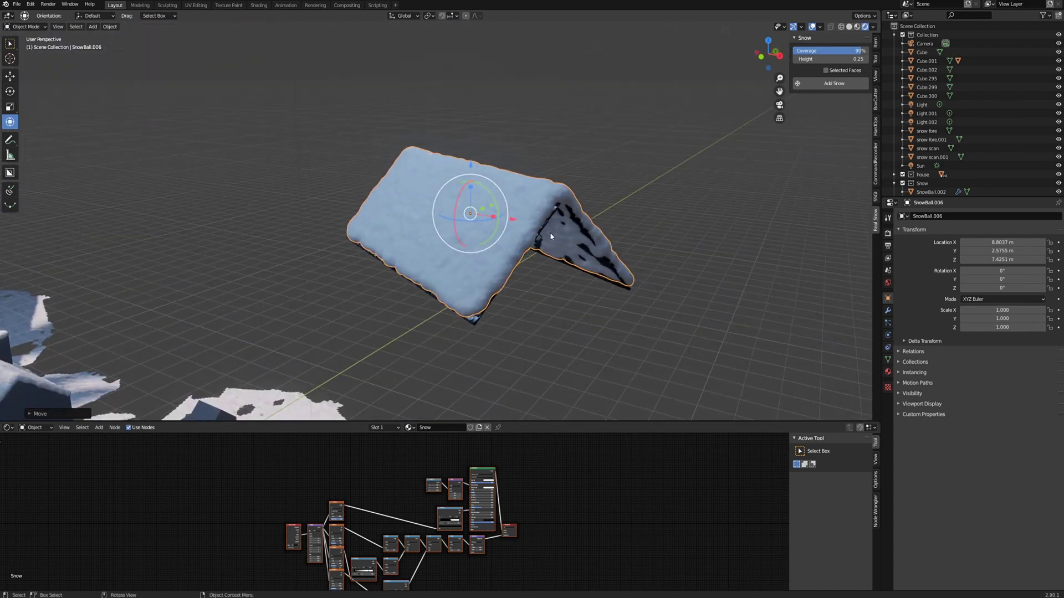
{"action": "middle_click_drag", "start_coordinate": [550, 234], "coordinate": [439, 254]}
- Exclude the Snow collection from the view layer and undo the exclusion
{"action": "scroll", "coordinate": [536, 269], "scroll_direction": "down", "scroll_amount": 2}
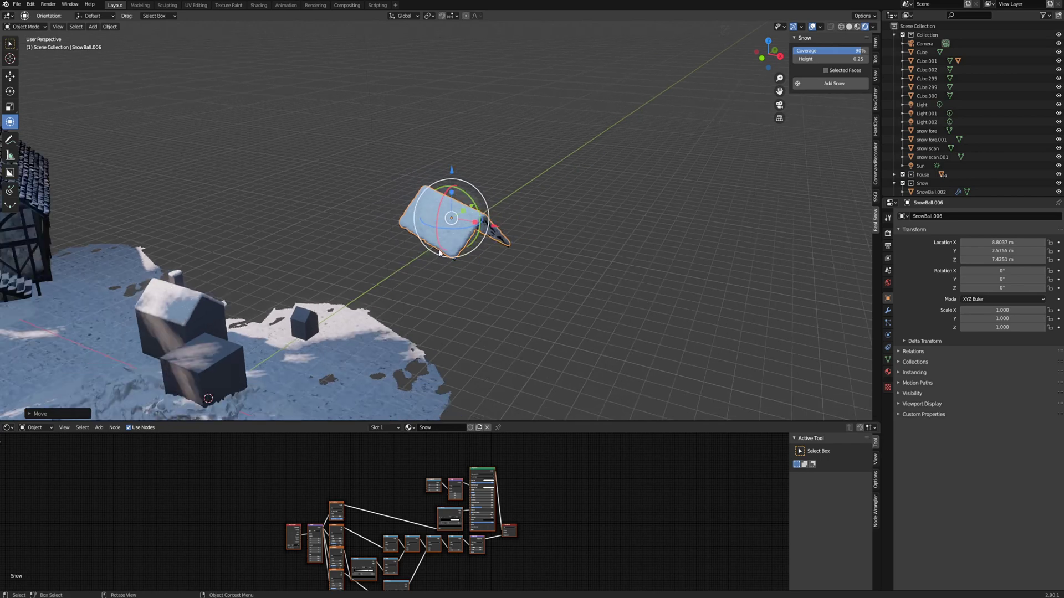
{"action": "scroll", "coordinate": [428, 260], "scroll_direction": "up", "scroll_amount": 4}
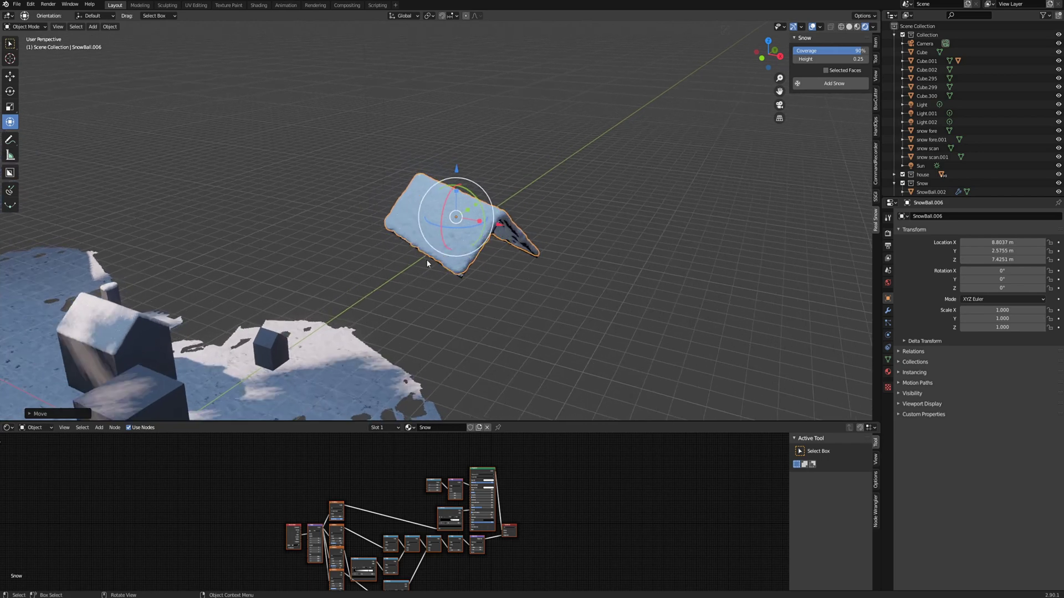
{"action": "scroll", "coordinate": [929, 130], "scroll_direction": "down", "scroll_amount": 3}
{"action": "left_click", "coordinate": [923, 131]}
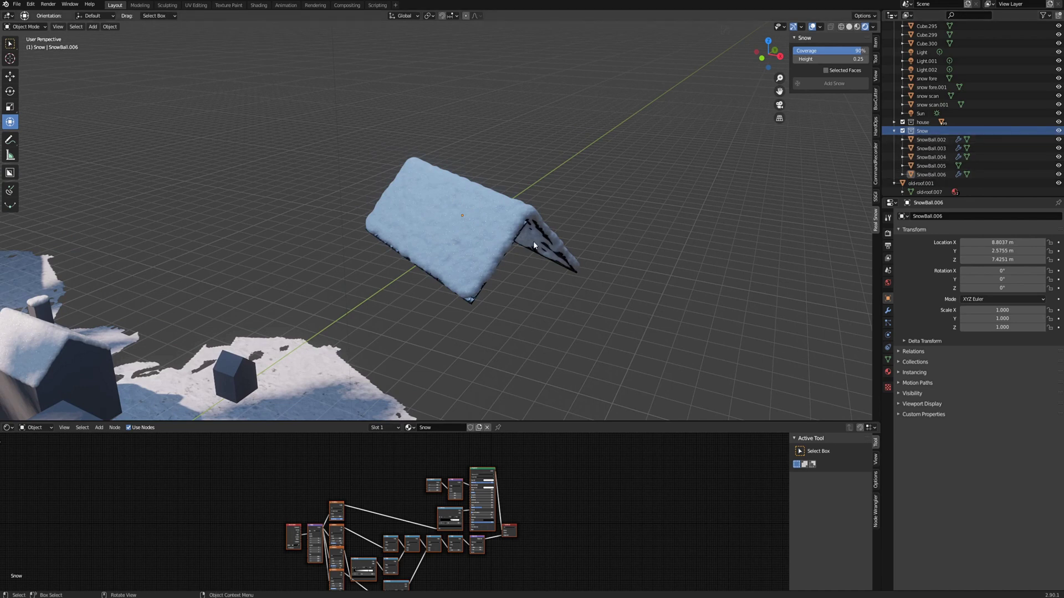
{"action": "left_click", "coordinate": [902, 131]}
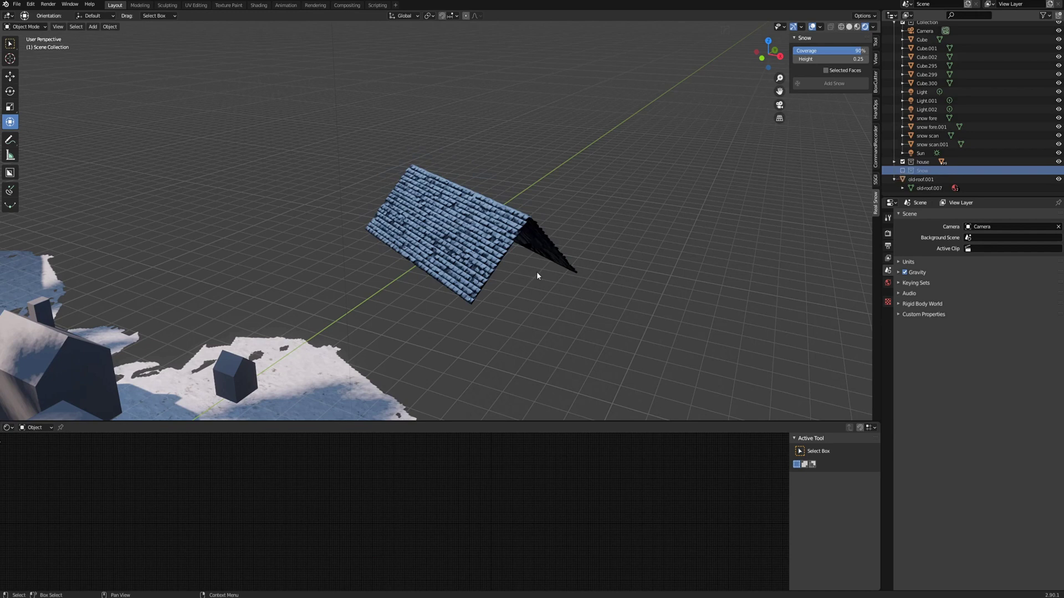
{"action": "key", "text": "ctrl+z"}
- Select the snow on the detached roof and reposition the view of its material nodes
{"action": "left_click", "coordinate": [489, 254]}
{"action": "middle_click_drag", "start_coordinate": [393, 539], "coordinate": [451, 489]}
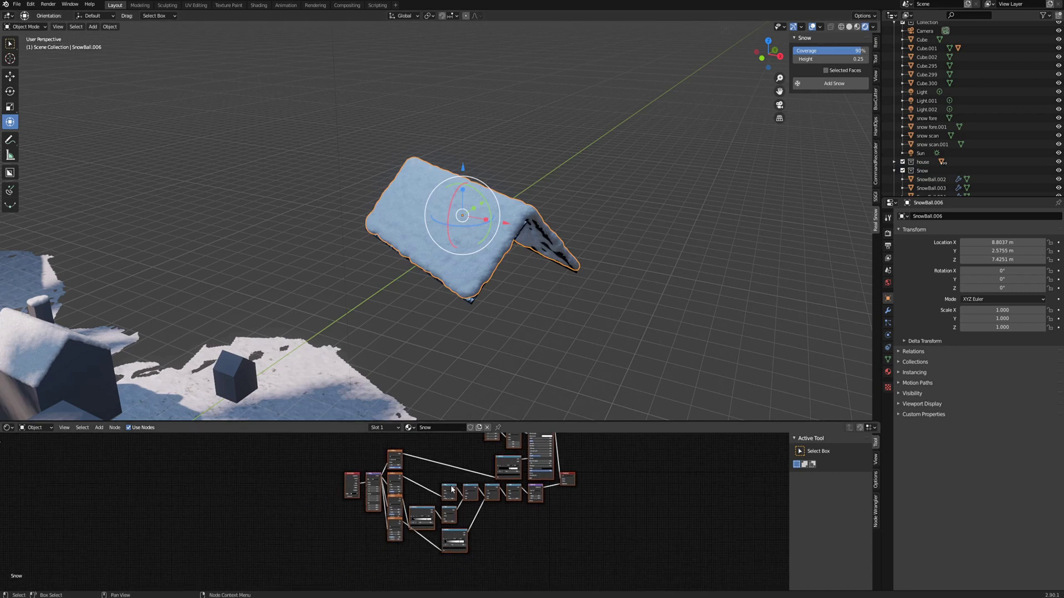
- Switch the render engine to Cycles and set its feature set to Experimental
{"action": "scroll", "coordinate": [451, 489], "scroll_direction": "up", "scroll_amount": 4}
{"action": "scroll", "coordinate": [505, 220], "scroll_direction": "up", "scroll_amount": 2}
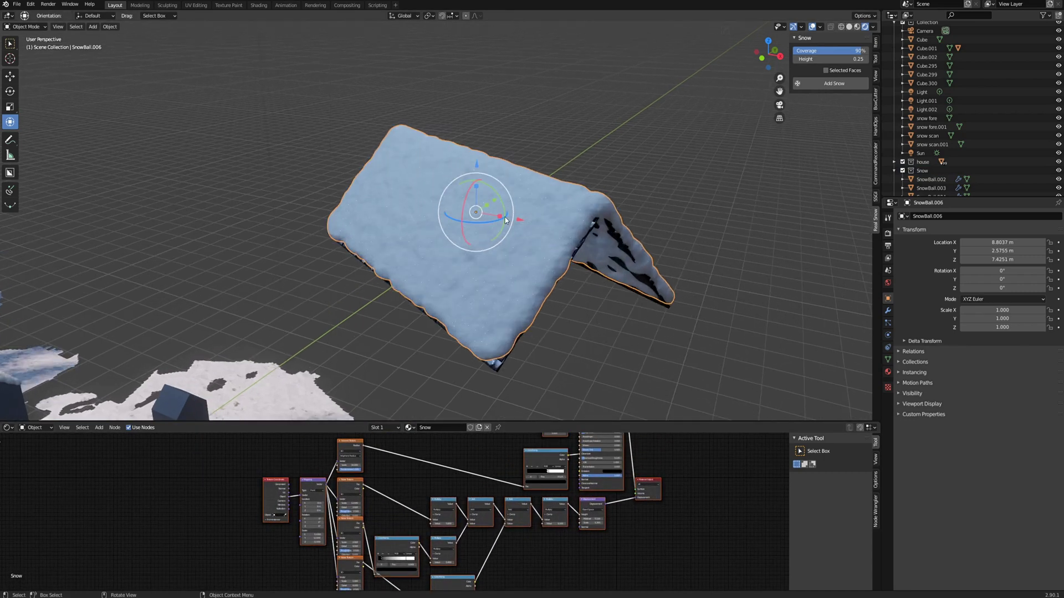
{"action": "middle_click_drag", "start_coordinate": [479, 229], "coordinate": [424, 230], "text": "shift"}
{"action": "scroll", "coordinate": [425, 230], "scroll_direction": "up", "scroll_amount": 2}
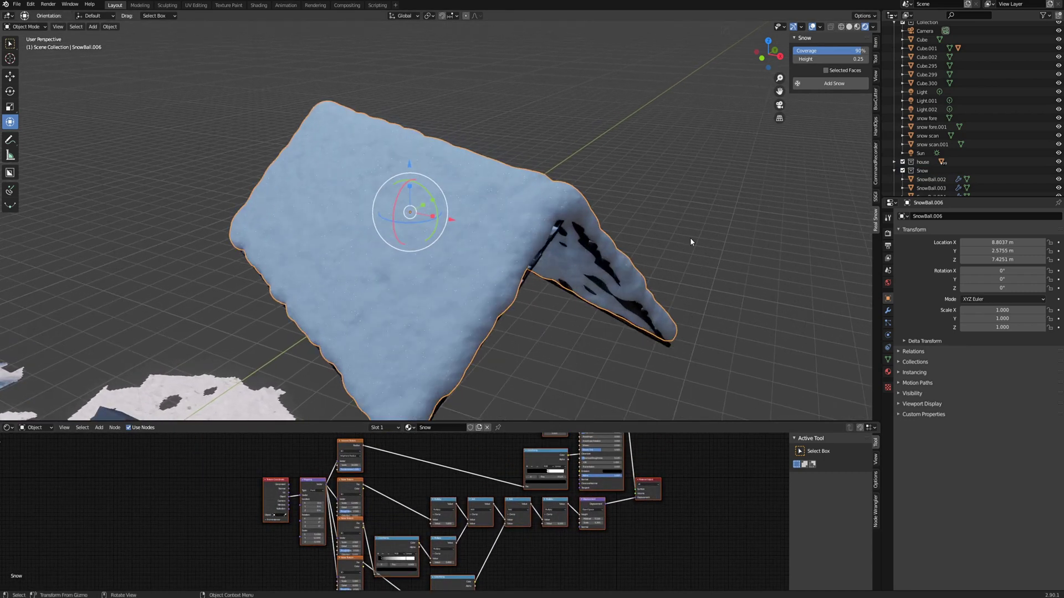
{"action": "scroll", "coordinate": [508, 238], "scroll_direction": "up", "scroll_amount": 2}
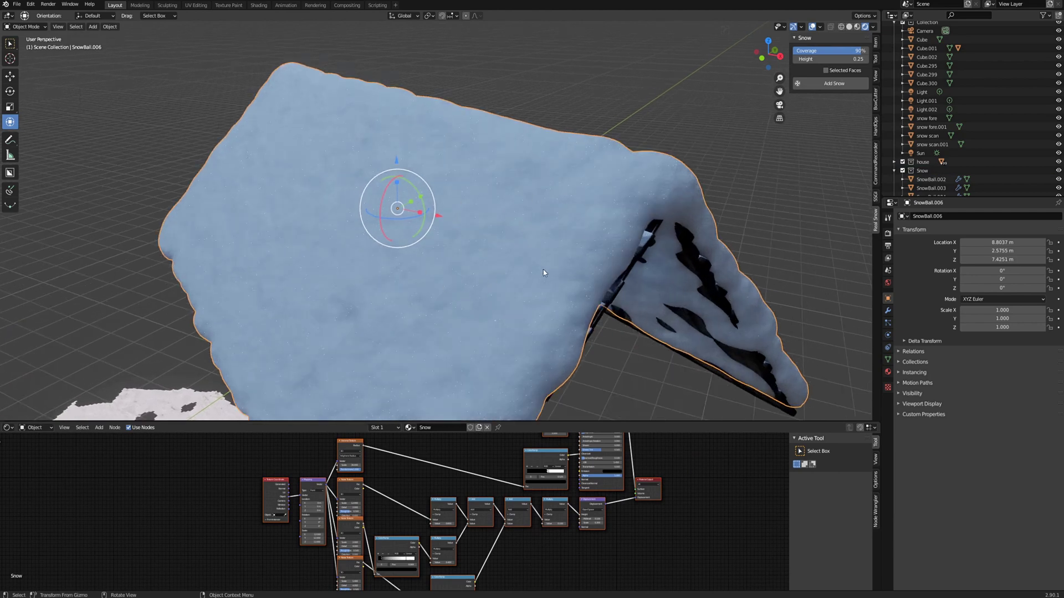
{"action": "scroll", "coordinate": [595, 242], "scroll_direction": "down", "scroll_amount": 3}
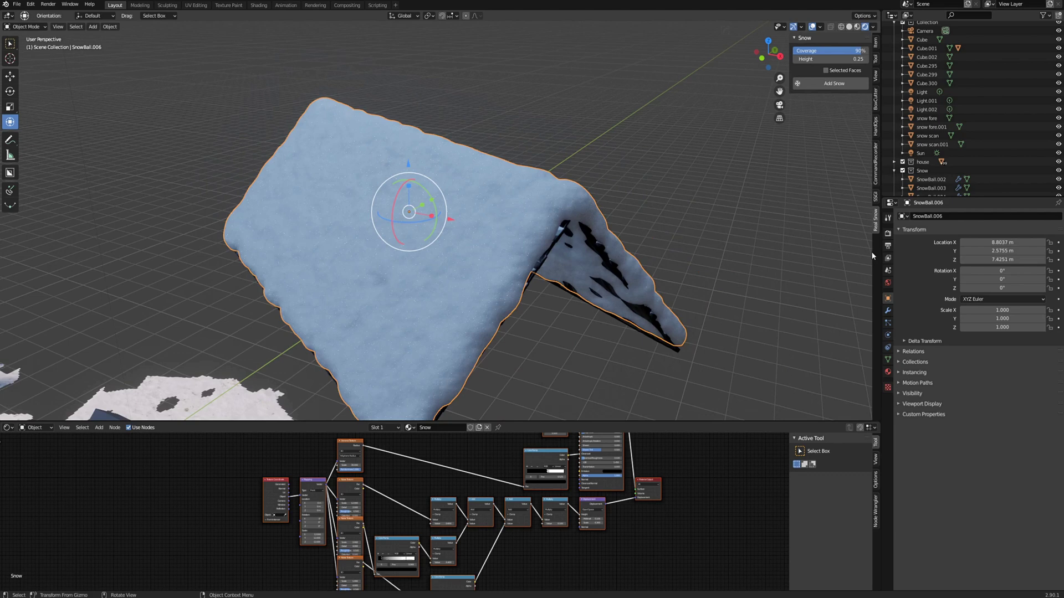
{"action": "left_click", "coordinate": [888, 234]}
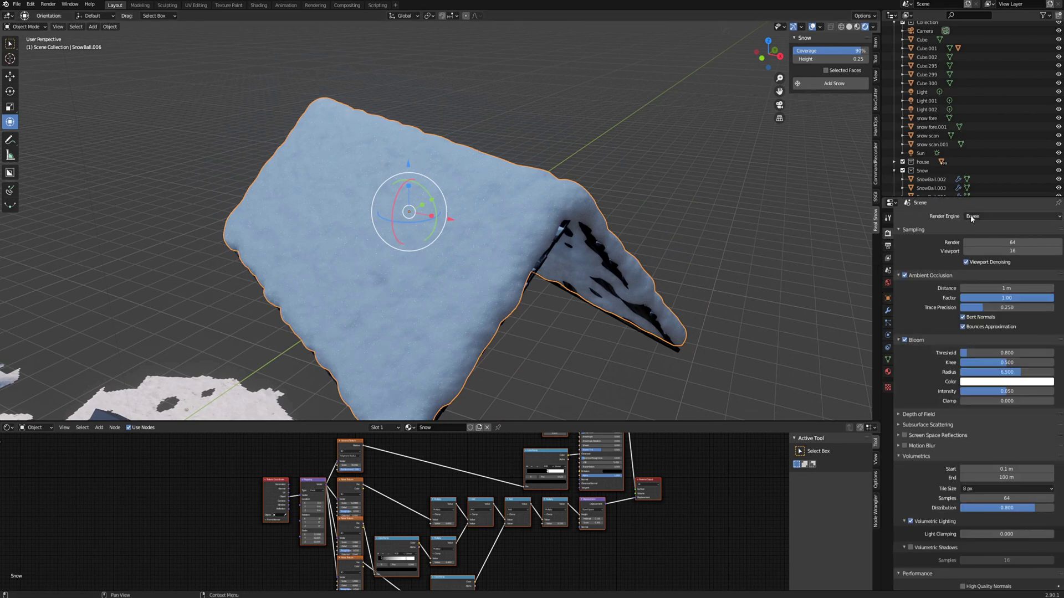
{"action": "left_click", "coordinate": [971, 218]}
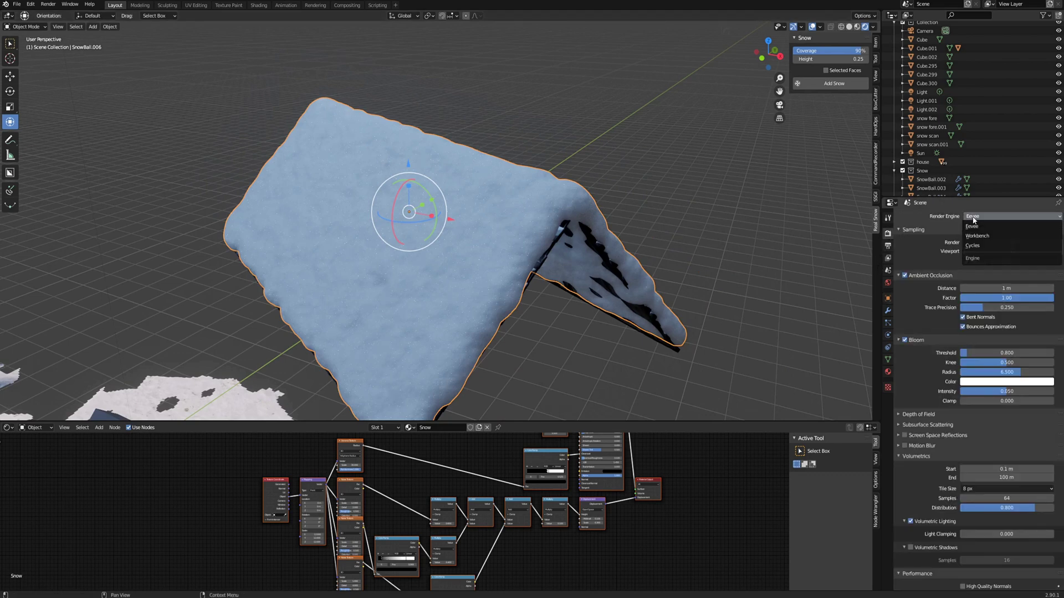
{"action": "left_click", "coordinate": [968, 259]}
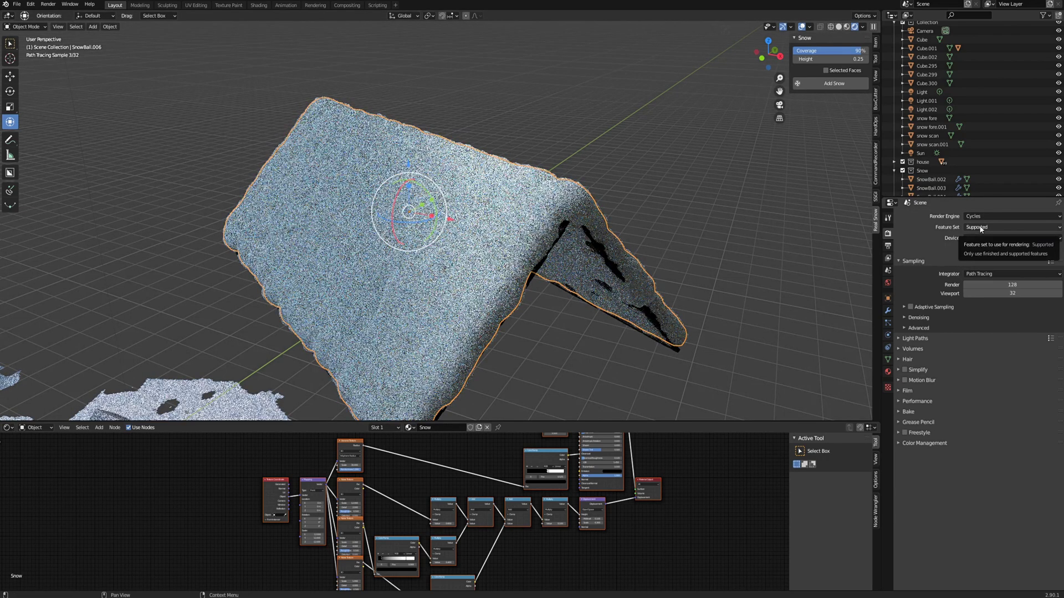
{"action": "left_click", "coordinate": [980, 228]}
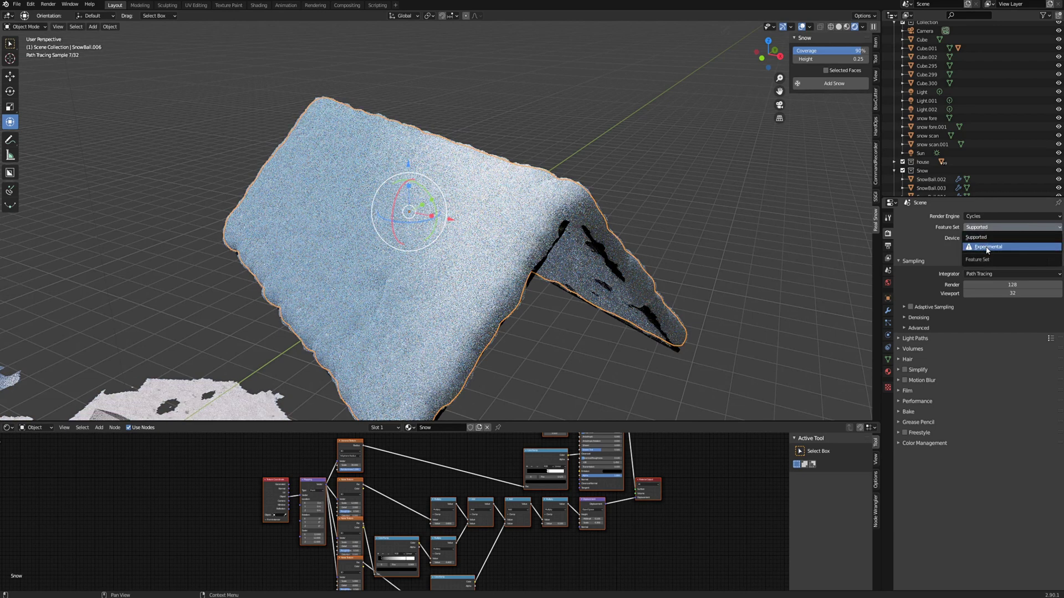
{"action": "left_click", "coordinate": [987, 247]}
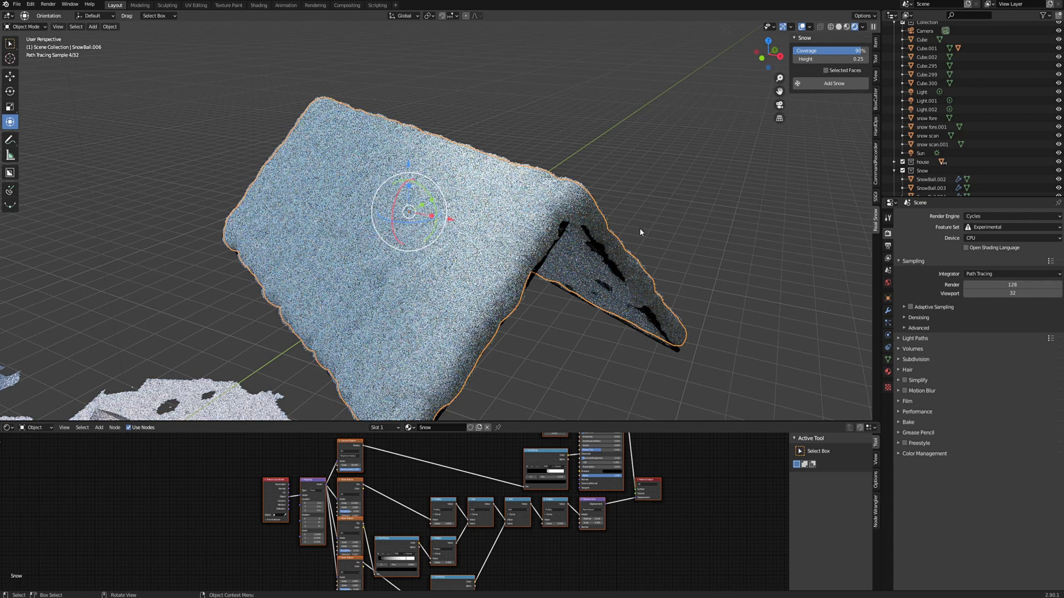
- Check the detached roof's snow and its material's displacement nodes under Cycles, and switch the render engine back to Eevee
{"action": "scroll", "coordinate": [640, 232], "scroll_direction": "up", "scroll_amount": 1}
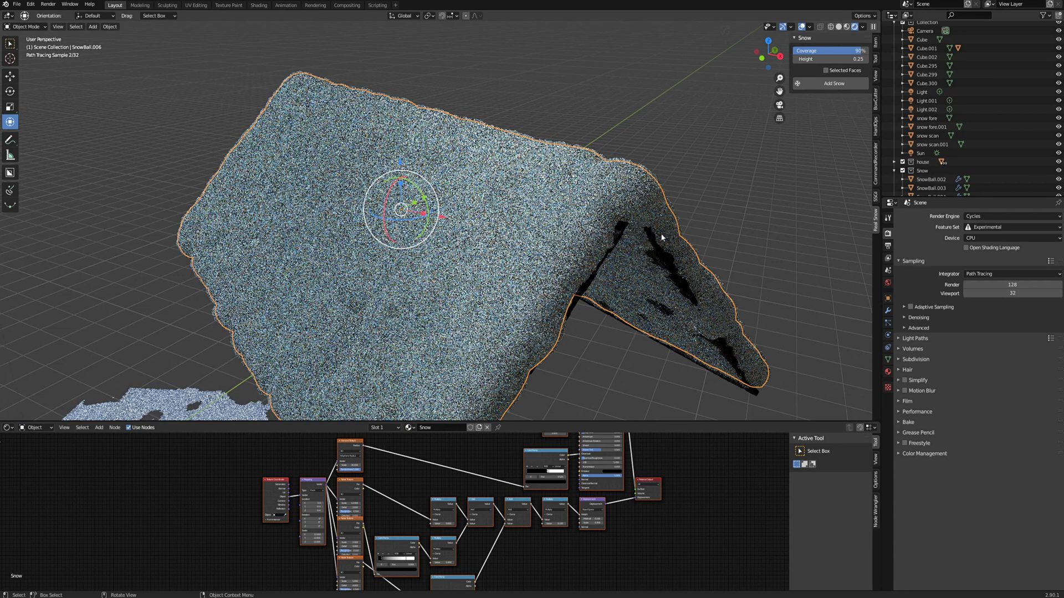
{"action": "scroll", "coordinate": [633, 515], "scroll_direction": "up", "scroll_amount": 3}
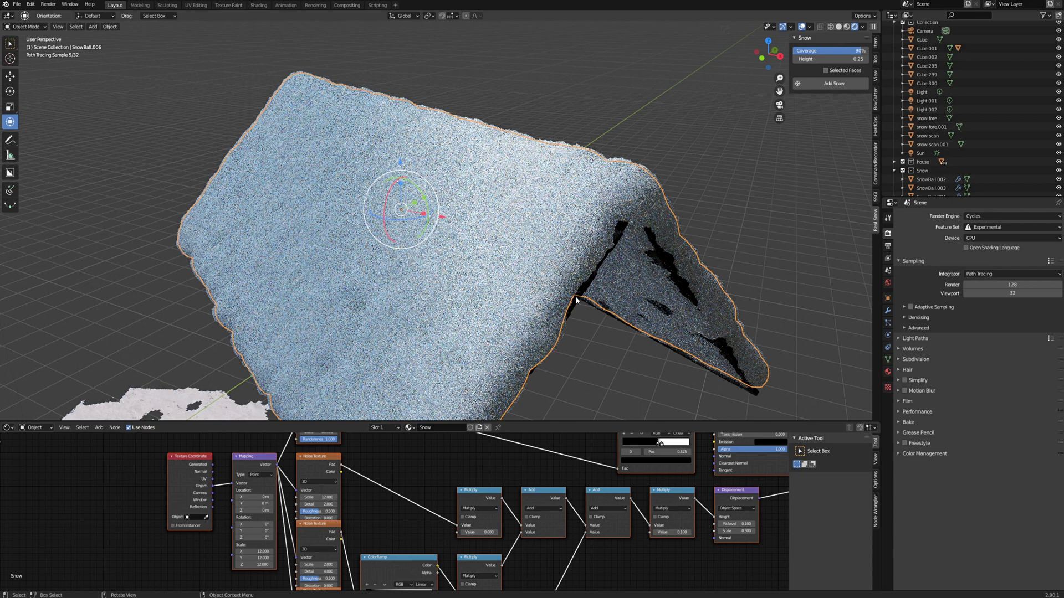
{"action": "mouse_move", "coordinate": [630, 475]}
{"action": "middle_mouse_down"}
{"action": "mouse_move", "coordinate": [511, 483]}
{"action": "mouse_move", "coordinate": [508, 492]}
{"action": "middle_mouse_up"}
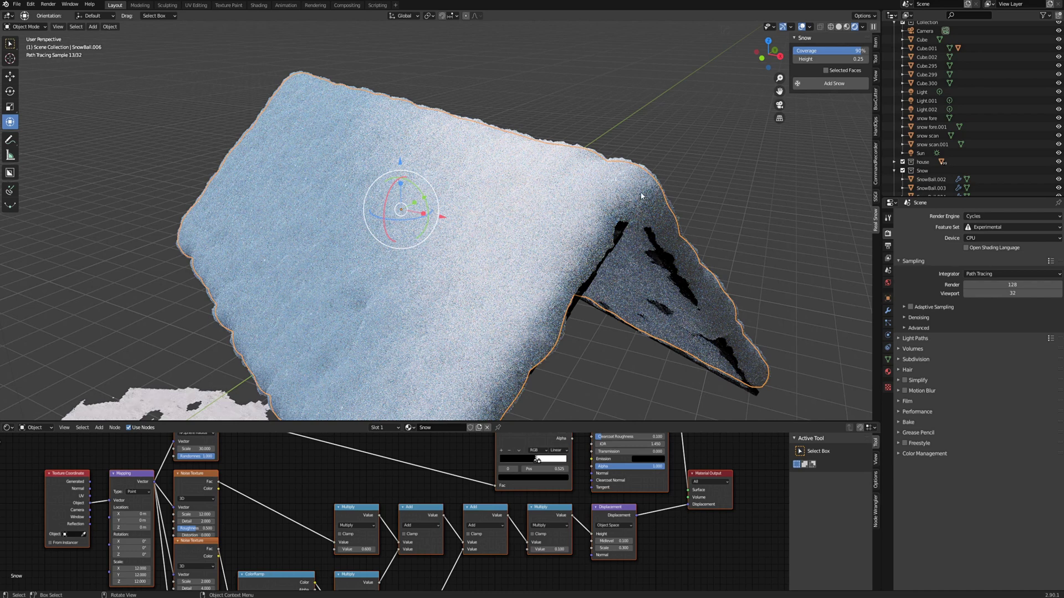
{"action": "middle_click_drag", "start_coordinate": [678, 134], "coordinate": [681, 115]}
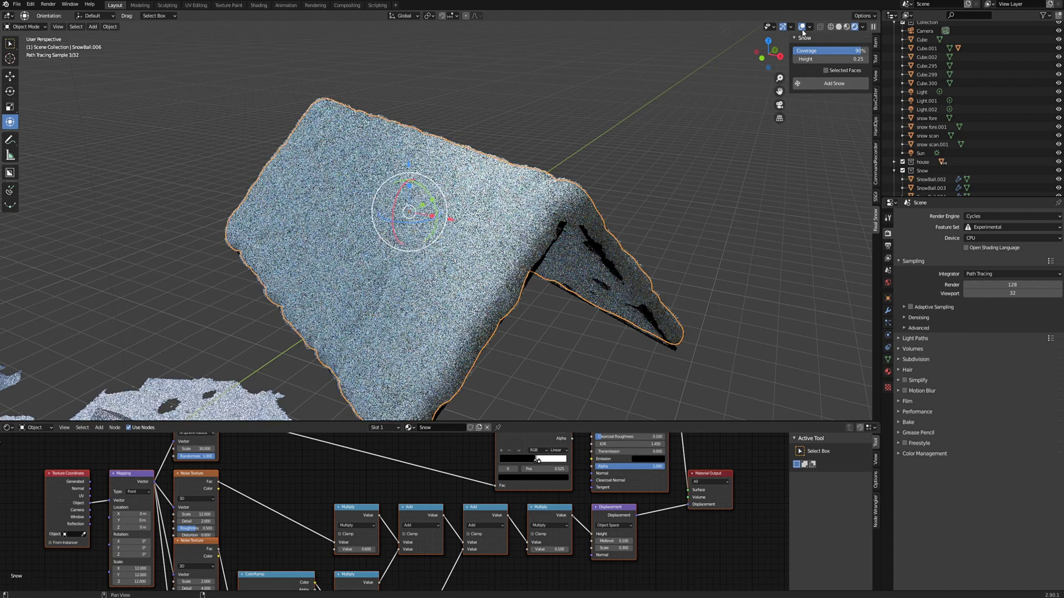
{"action": "left_click", "coordinate": [984, 217]}
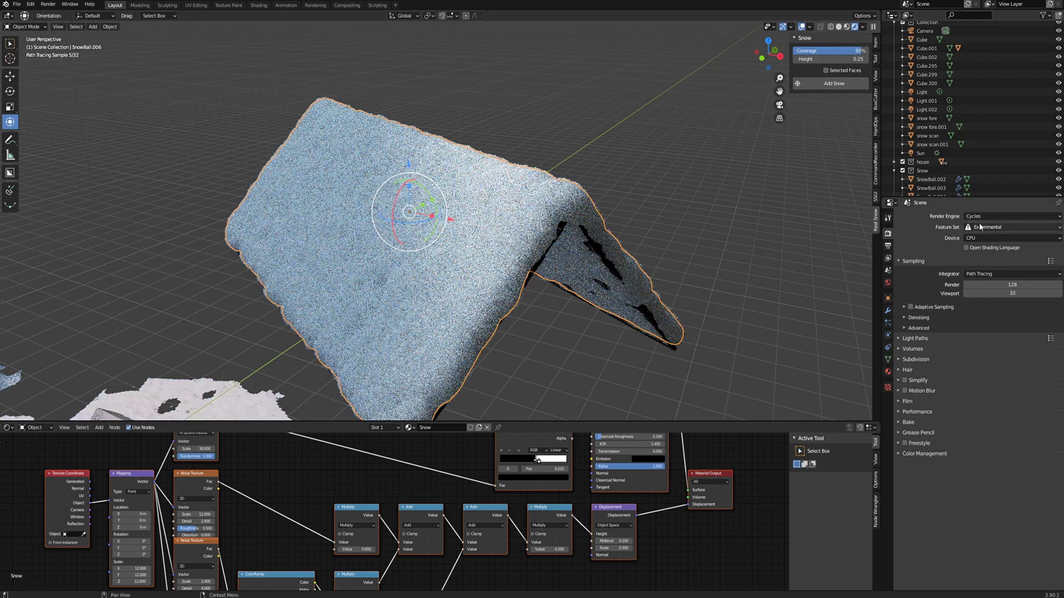
{"action": "left_click", "coordinate": [965, 226]}
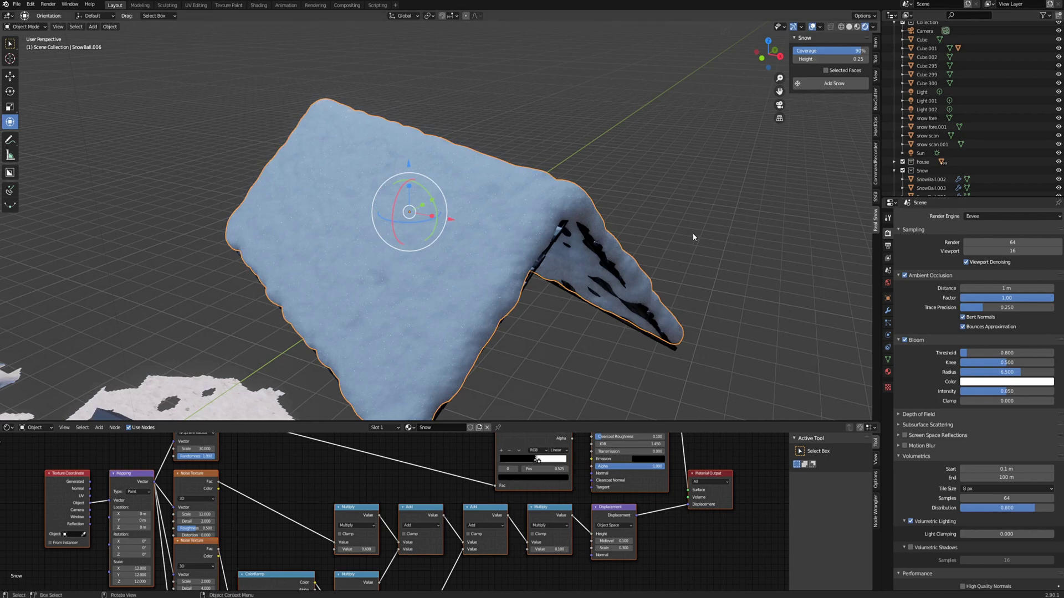
- Search the add-on preferences for "snow", check the Real Snow entry and close the preferences
{"action": "scroll", "coordinate": [692, 237], "scroll_direction": "down", "scroll_amount": 3}
{"action": "left_click", "coordinate": [31, 4]}
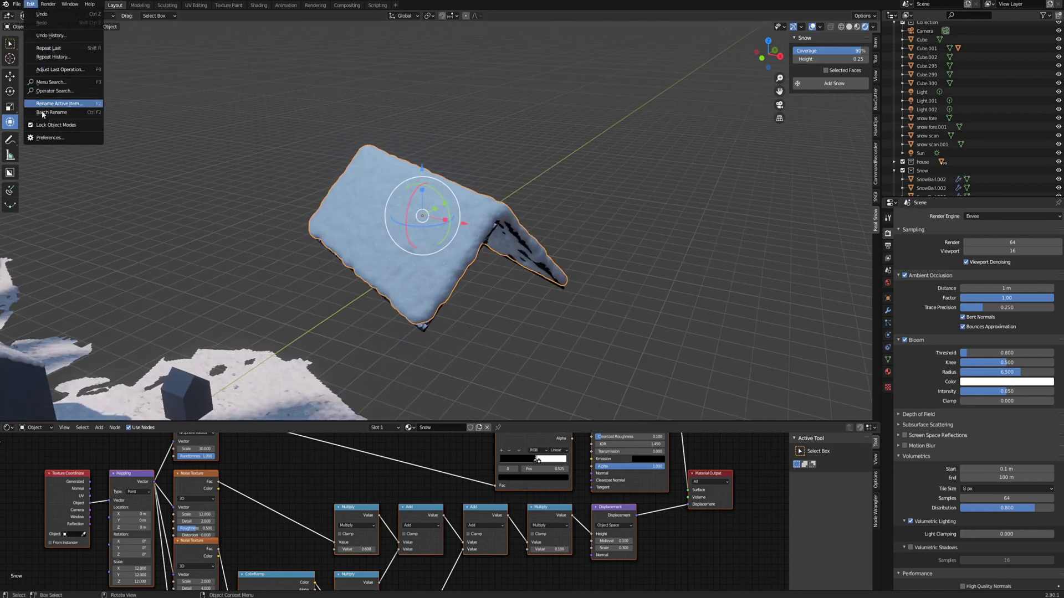
{"action": "left_click", "coordinate": [53, 139]}
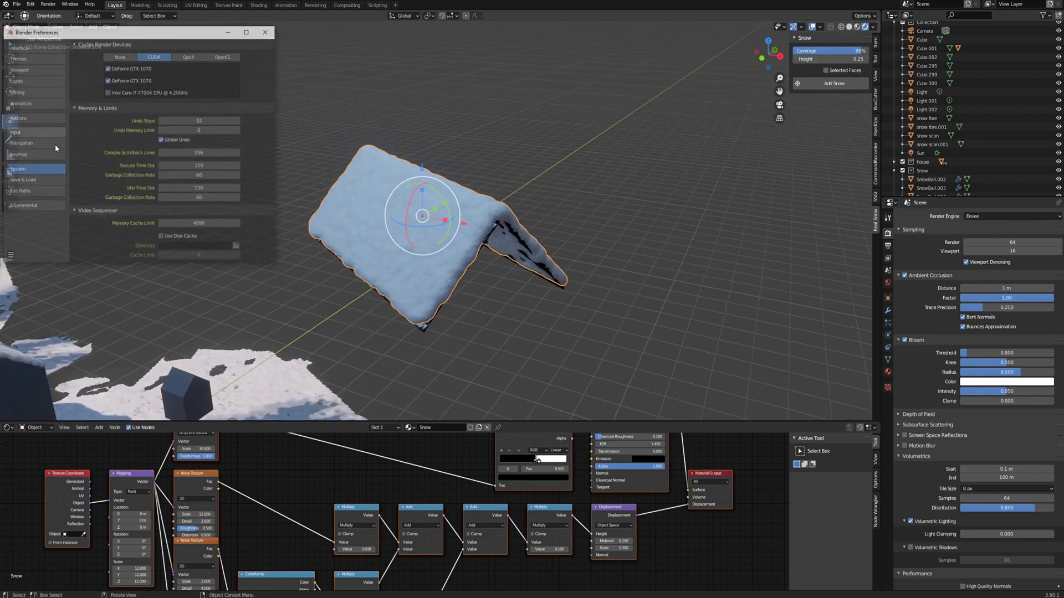
{"action": "left_click", "coordinate": [39, 118]}
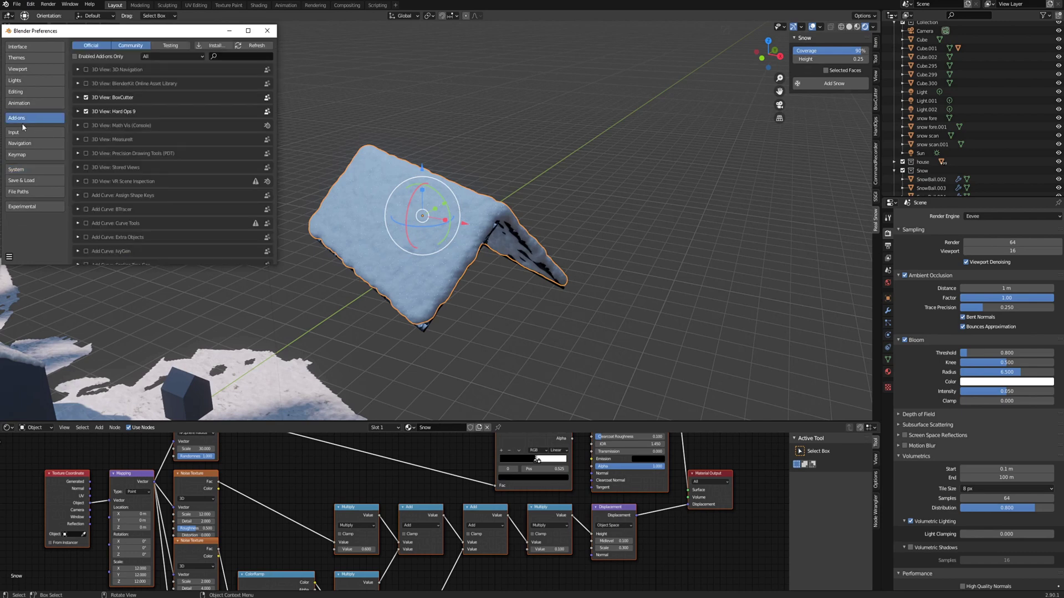
{"action": "left_click", "coordinate": [230, 56]}
{"action": "type", "text": "snow"}
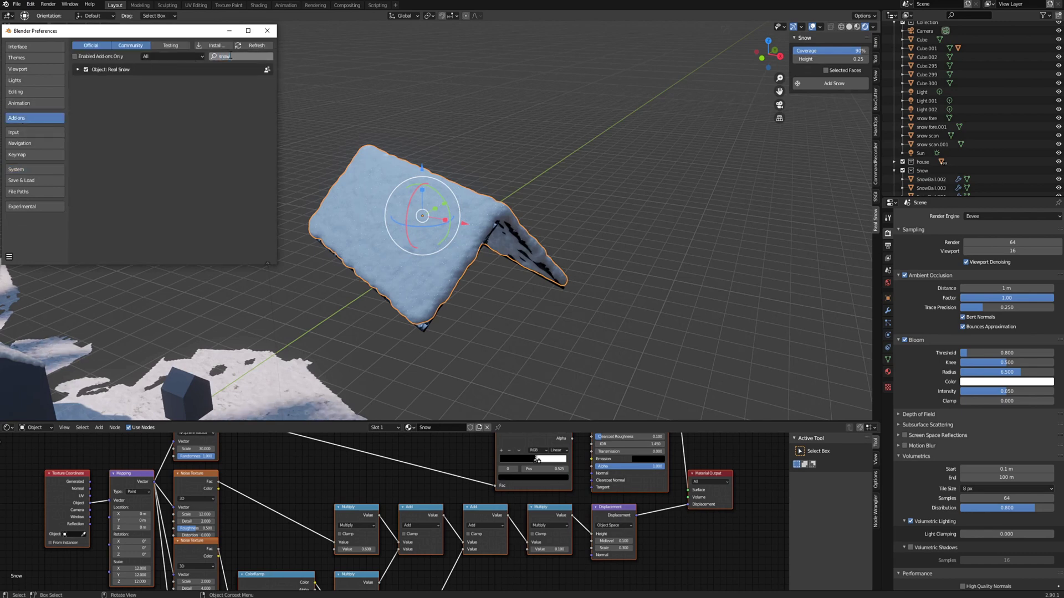
{"action": "left_click", "coordinate": [78, 69]}
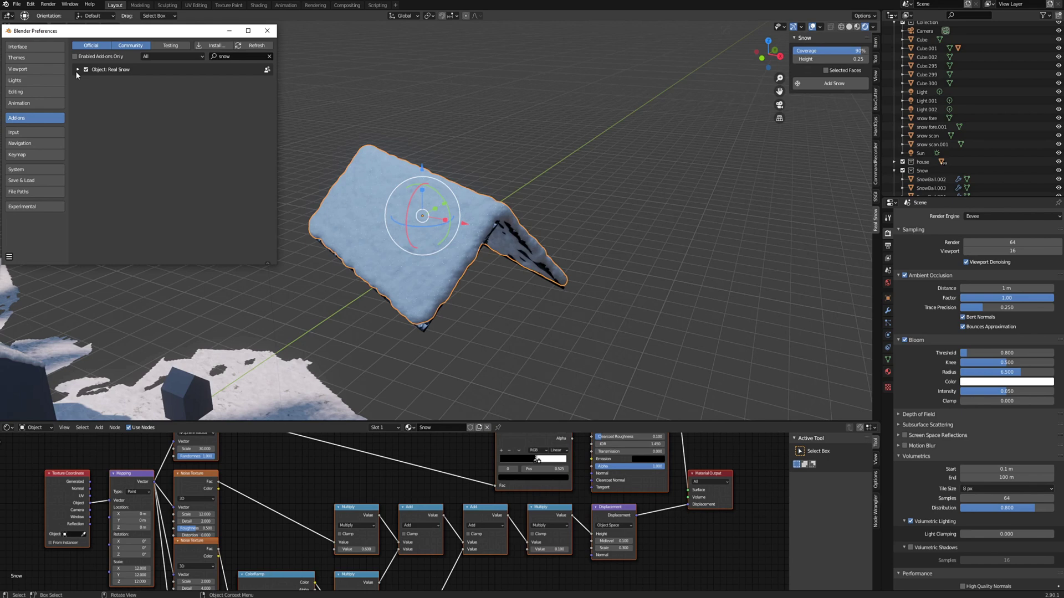
{"action": "left_click", "coordinate": [77, 70]}
{"action": "left_click", "coordinate": [77, 70]}
{"action": "left_click", "coordinate": [267, 31]}
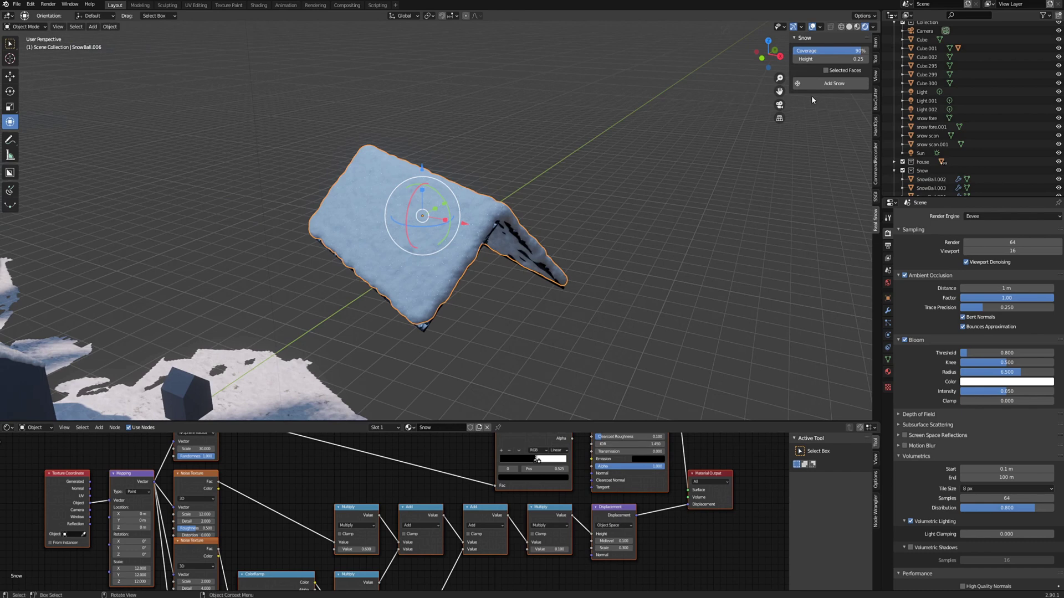
- Generate snow on the small house with the snow height set to 0.10
{"action": "middle_click_drag", "start_coordinate": [439, 222], "coordinate": [319, 244]}
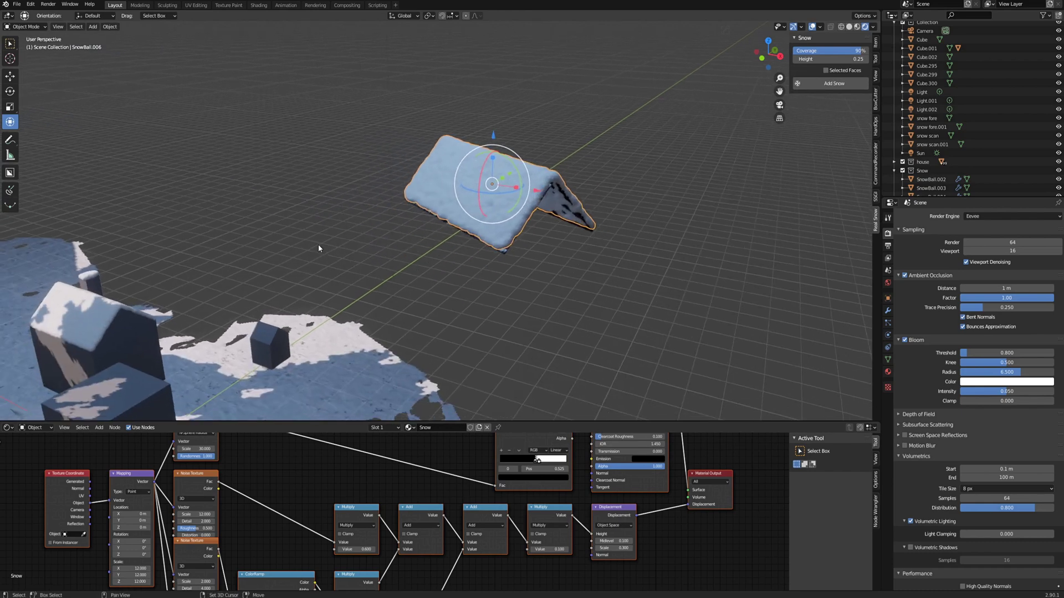
{"action": "left_click", "coordinate": [271, 346]}
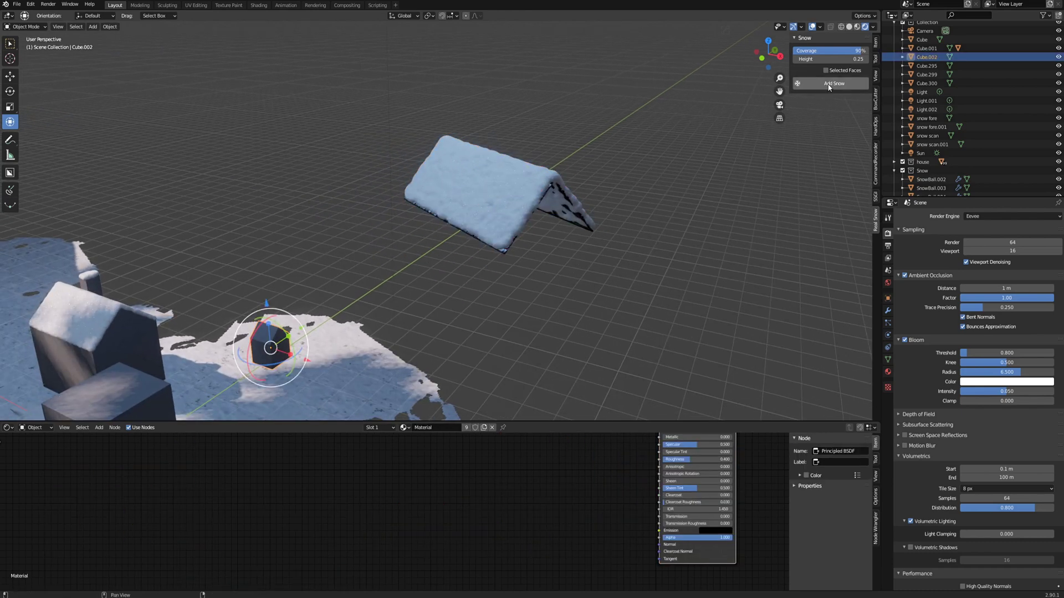
{"action": "scroll", "coordinate": [312, 314], "scroll_direction": "up", "scroll_amount": 2}
{"action": "middle_click_drag", "start_coordinate": [348, 285], "coordinate": [385, 272], "text": "shift"}
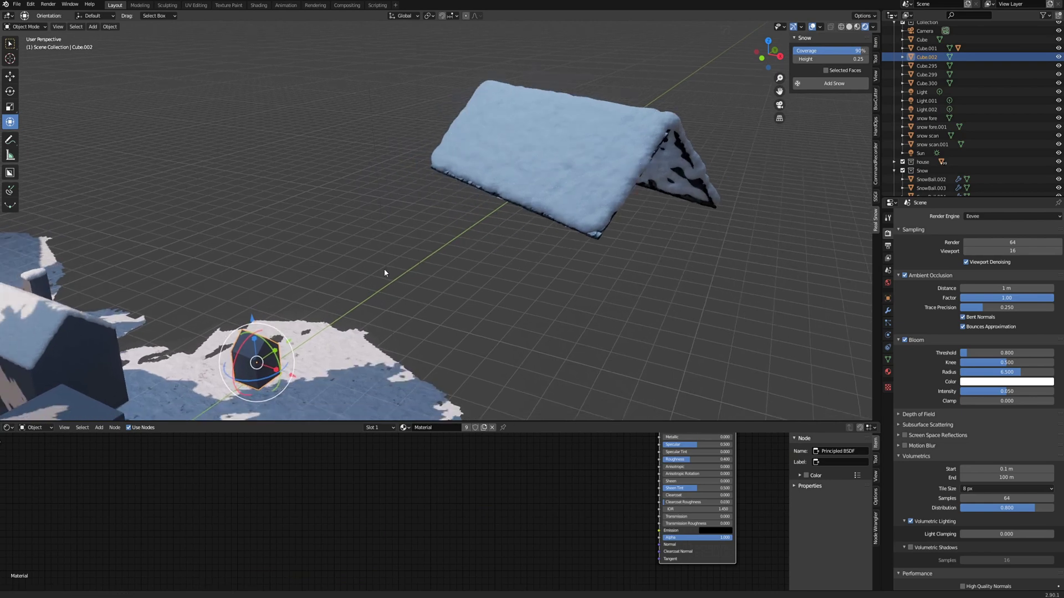
{"action": "key", "text": "KP_Decimal"}
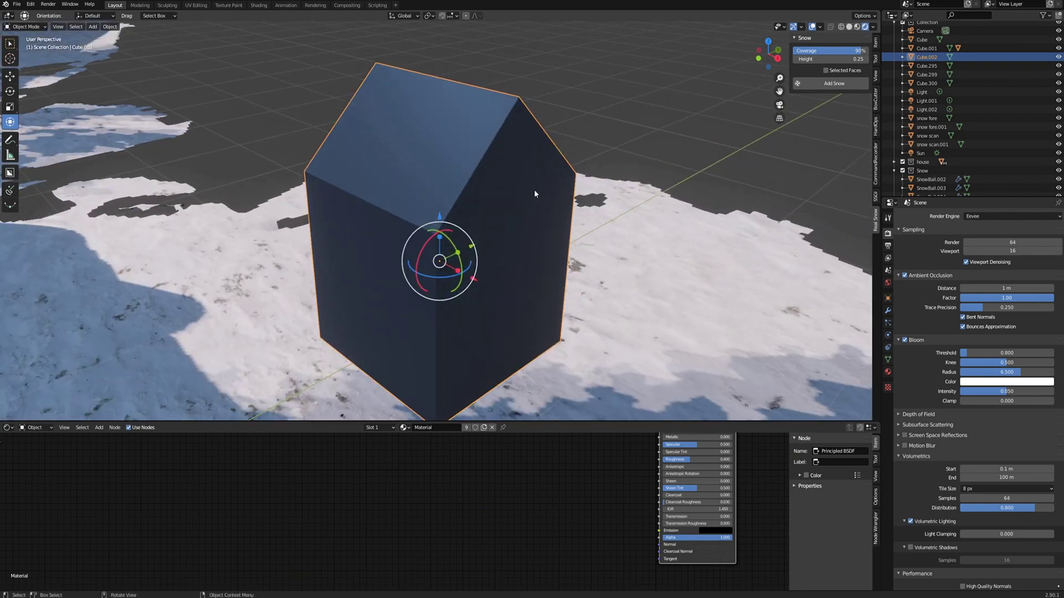
{"action": "left_click", "coordinate": [853, 57]}
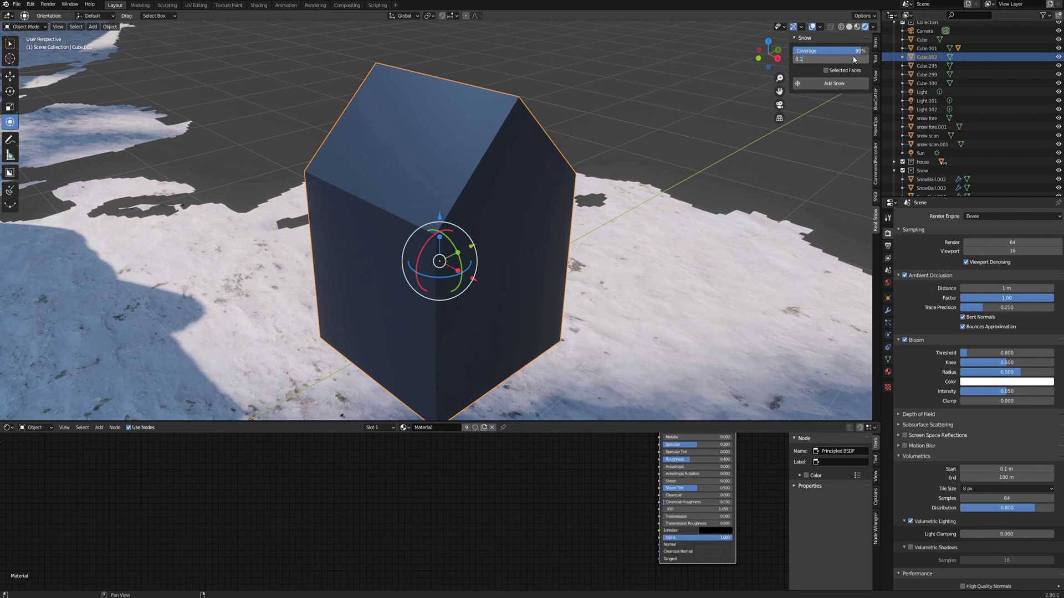
{"action": "key", "text": "Return"}
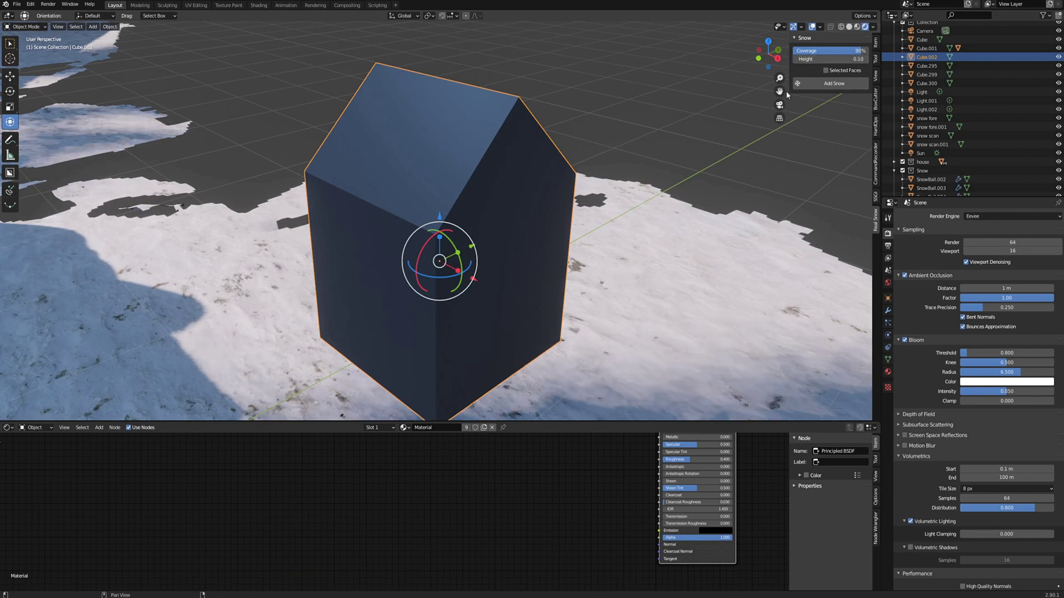
{"action": "left_click", "coordinate": [818, 83]}
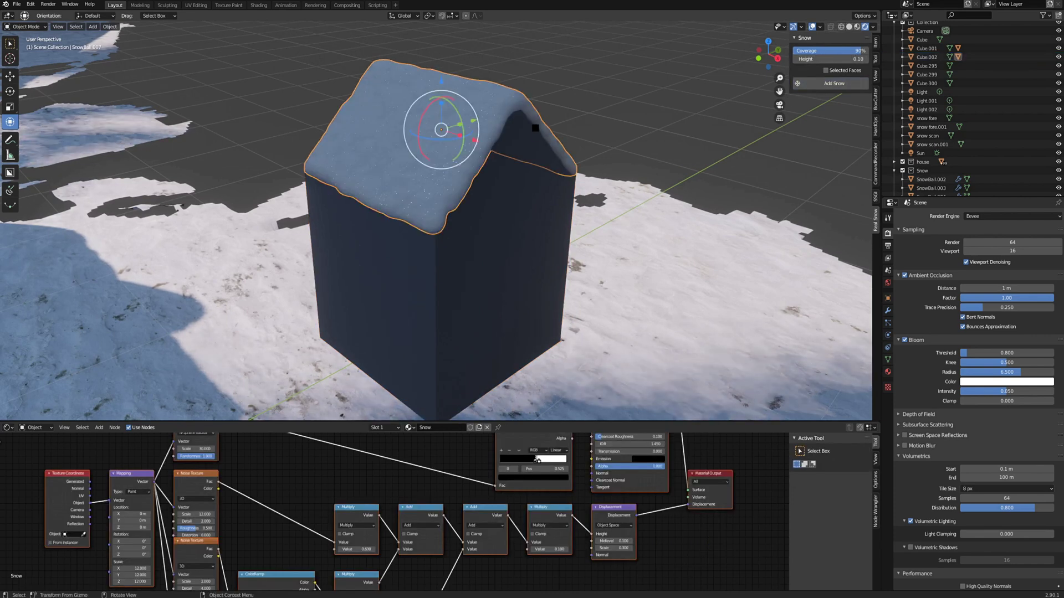
- Delete the small house's snow and set the snow height to 0.05
{"action": "left_click", "coordinate": [579, 96]}
{"action": "left_click", "coordinate": [498, 112]}
{"action": "key", "text": "Delete"}
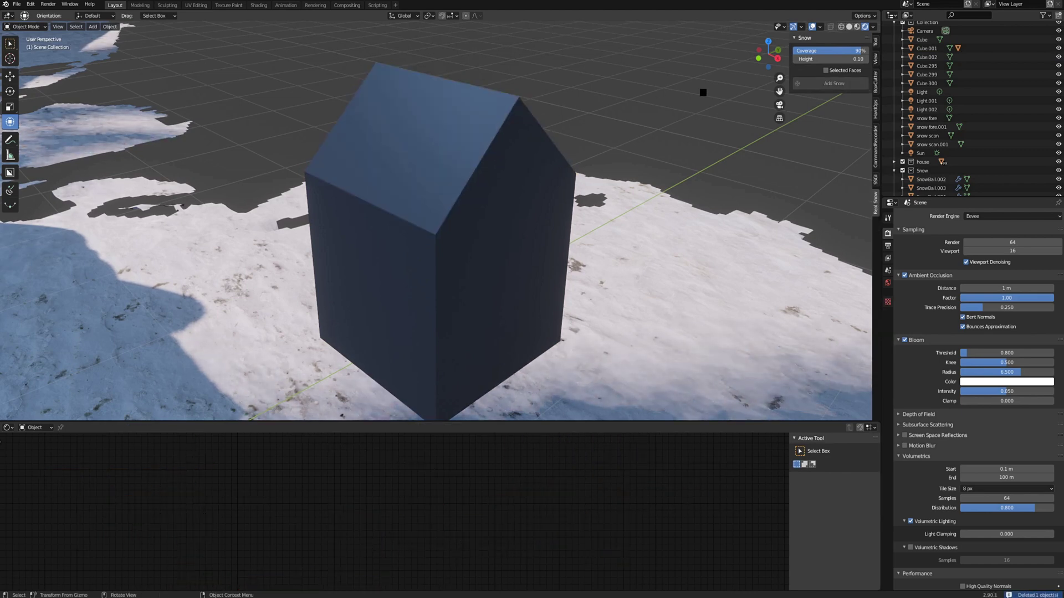
{"action": "left_click", "coordinate": [843, 57]}
{"action": "type", "text": "0.05"}
{"action": "key", "text": "Return"}
- Set the snow height to 0.70 and generate snow on the small house
{"action": "left_click", "coordinate": [836, 59]}
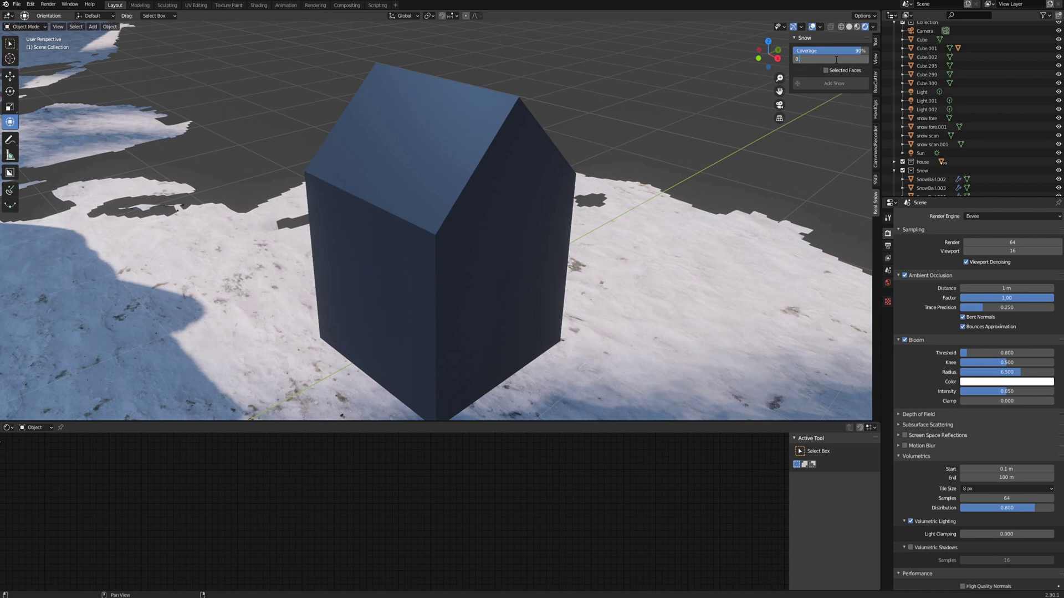
{"action": "type", "text": "70"}
{"action": "key", "text": "Return"}
{"action": "left_click", "coordinate": [506, 138]}
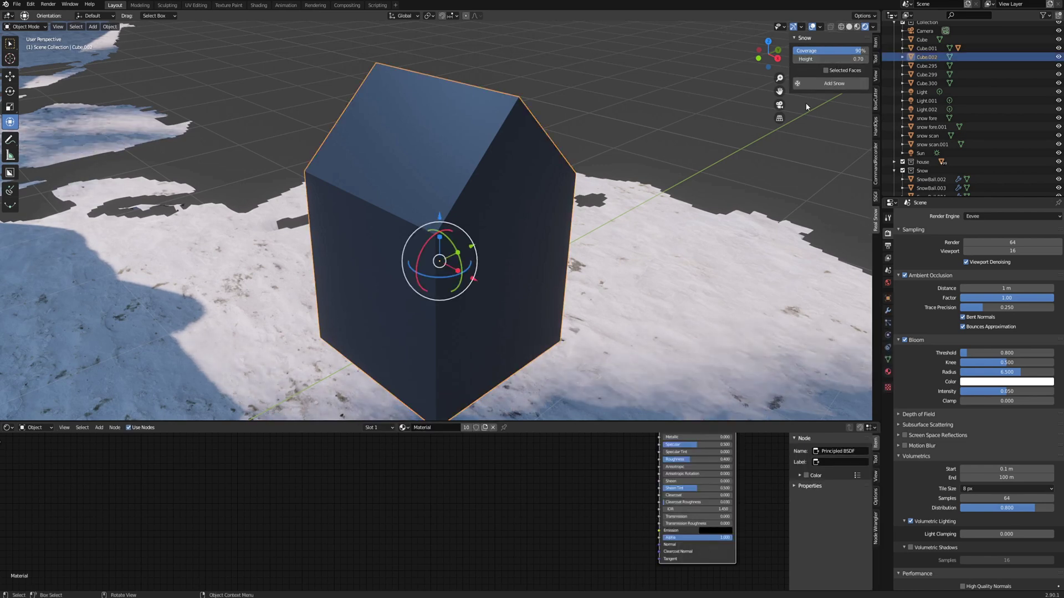
{"action": "left_click", "coordinate": [834, 83]}
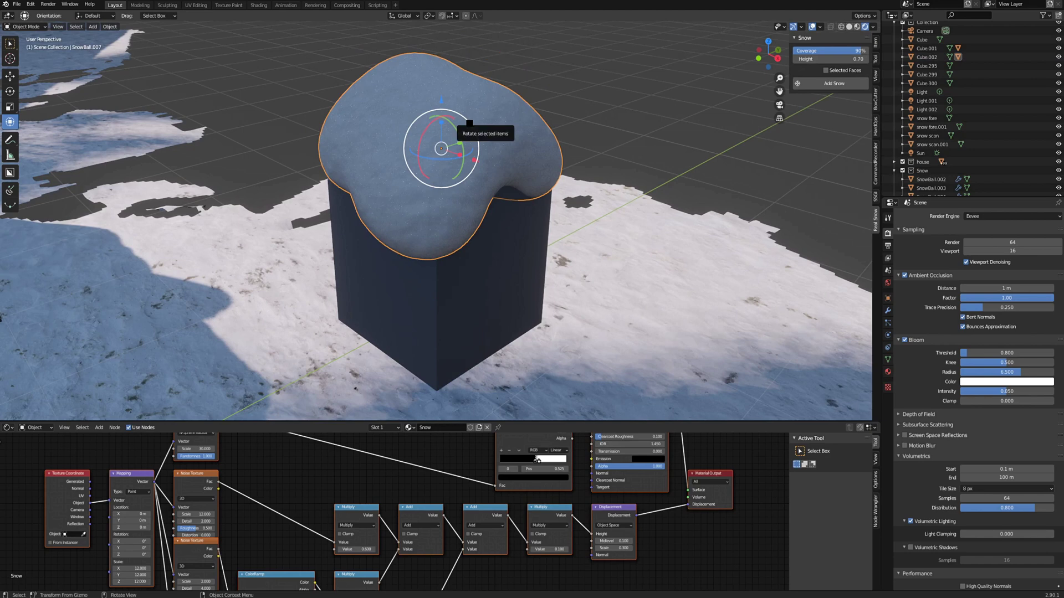
- Delete the thick snow cap from the small house and look at the timber-framed house's snow-covered staircase
{"action": "key", "text": "Delete"}
{"action": "scroll", "coordinate": [413, 150], "scroll_direction": "down", "scroll_amount": 2}
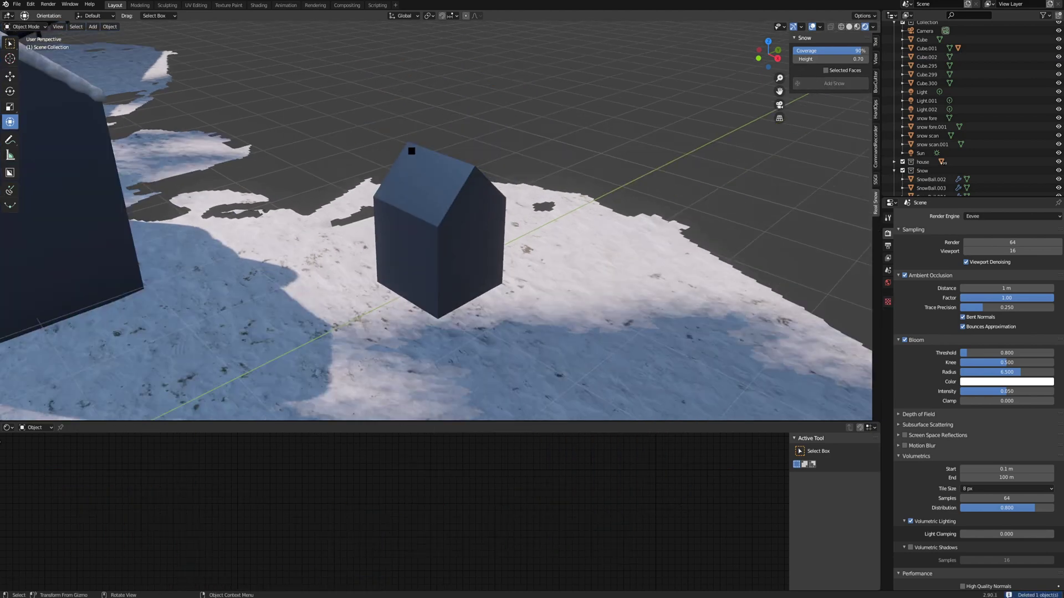
{"action": "scroll", "coordinate": [411, 151], "scroll_direction": "down", "scroll_amount": 2}
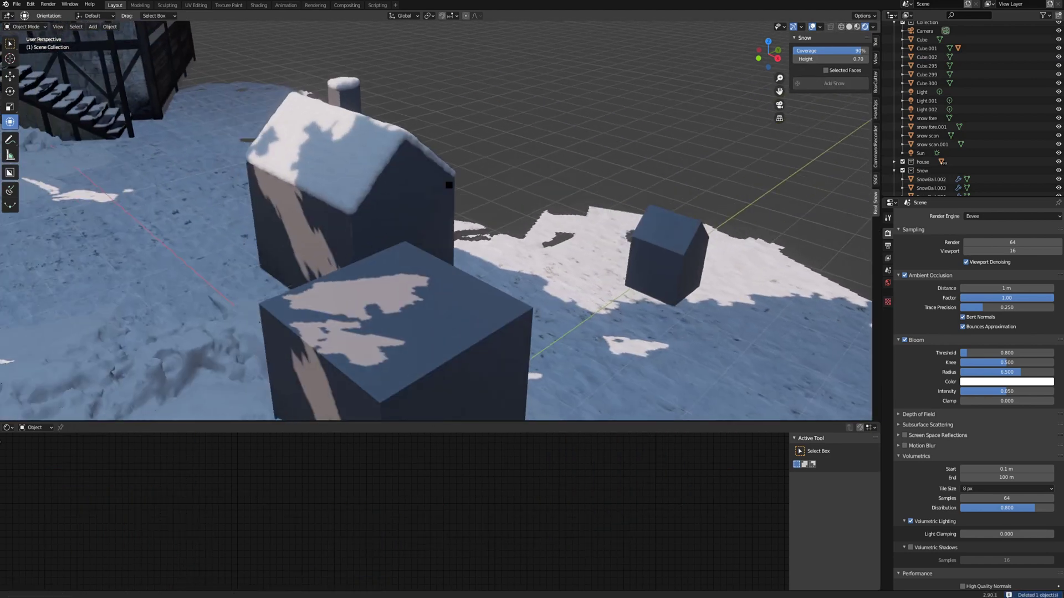
{"action": "scroll", "coordinate": [219, 135], "scroll_direction": "up", "scroll_amount": 2}
{"action": "middle_click_drag", "start_coordinate": [233, 149], "coordinate": [576, 289], "text": "shift"}
{"action": "scroll", "coordinate": [499, 238], "scroll_direction": "up", "scroll_amount": 3}
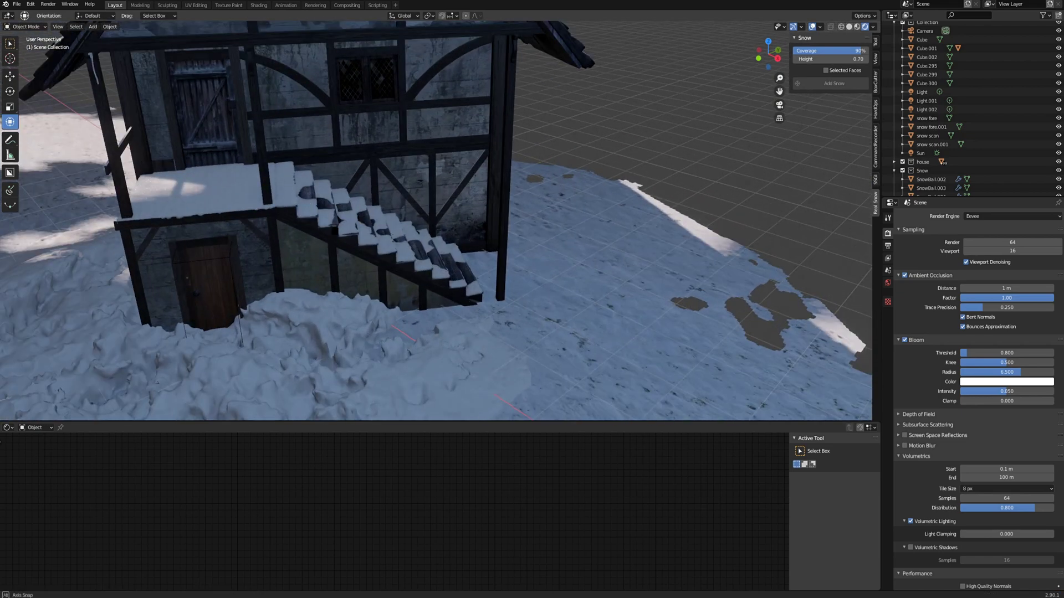
- Select the snow lying on the timber-framed house's stair treads with the Move tool and examine its patchy shape up close
{"action": "middle_click_drag", "start_coordinate": [477, 227], "coordinate": [550, 237]}
{"action": "scroll", "coordinate": [437, 220], "scroll_direction": "up", "scroll_amount": 2}
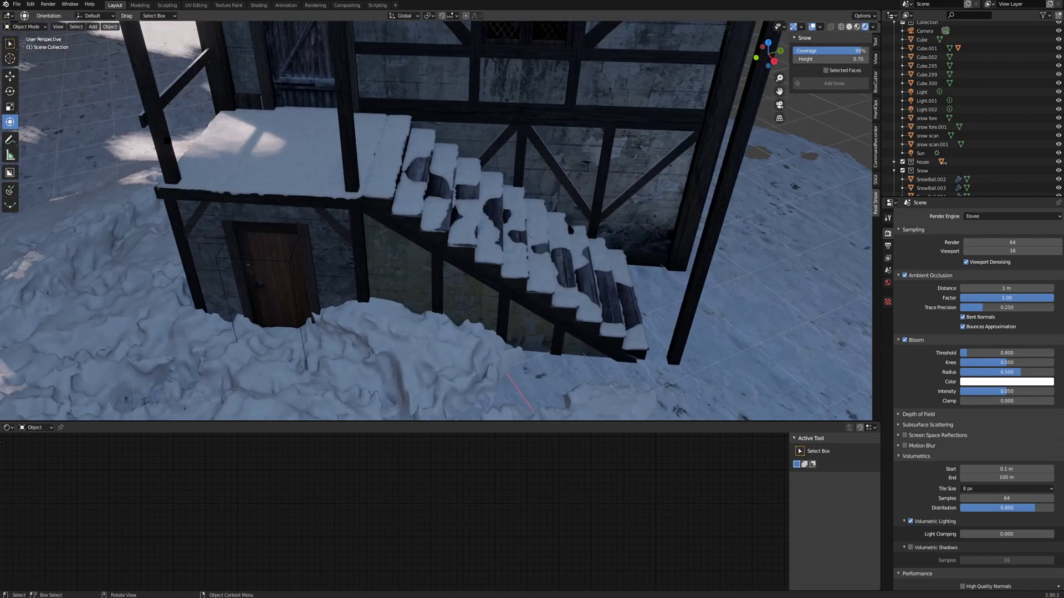
{"action": "left_click", "coordinate": [10, 77]}
{"action": "left_click", "coordinate": [374, 163]}
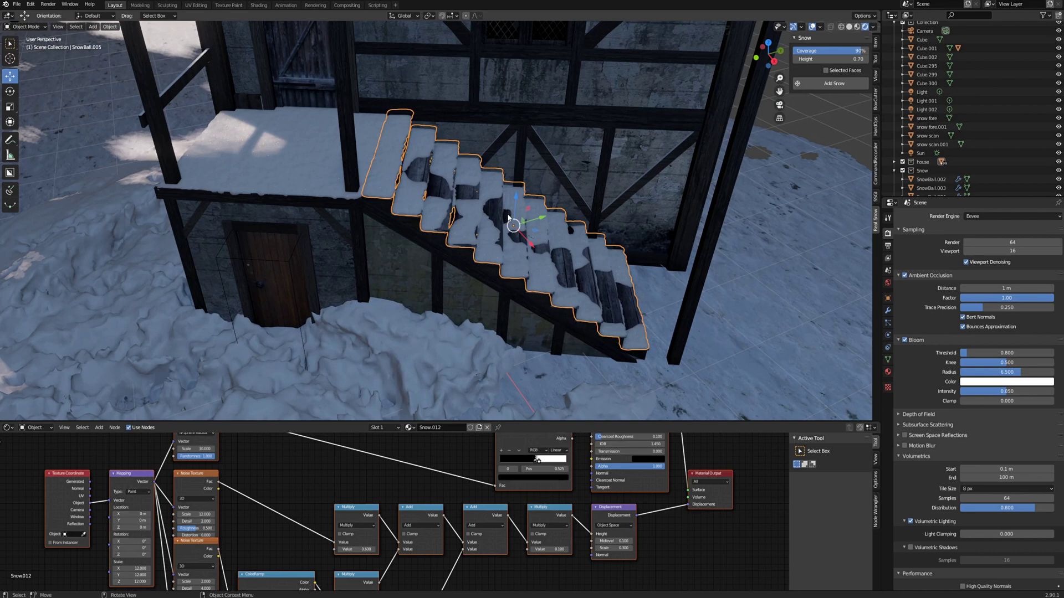
{"action": "scroll", "coordinate": [600, 237], "scroll_direction": "up", "scroll_amount": 3}
{"action": "middle_click_drag", "start_coordinate": [600, 238], "coordinate": [581, 221]}
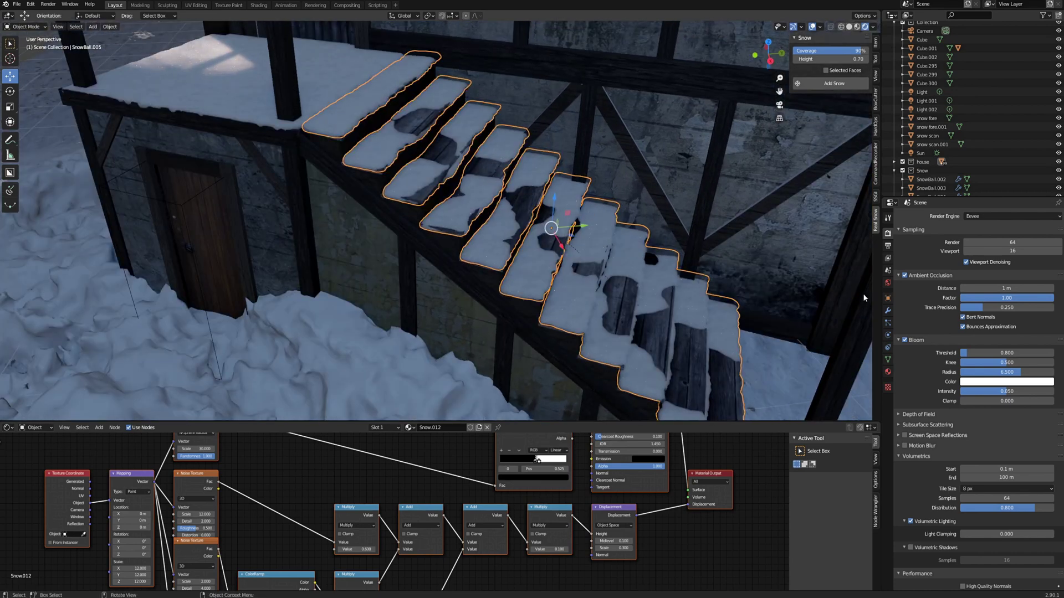
- Select the snow sheet on the balcony and inspect its modifiers and surface beside the stairs
{"action": "left_click", "coordinate": [252, 90]}
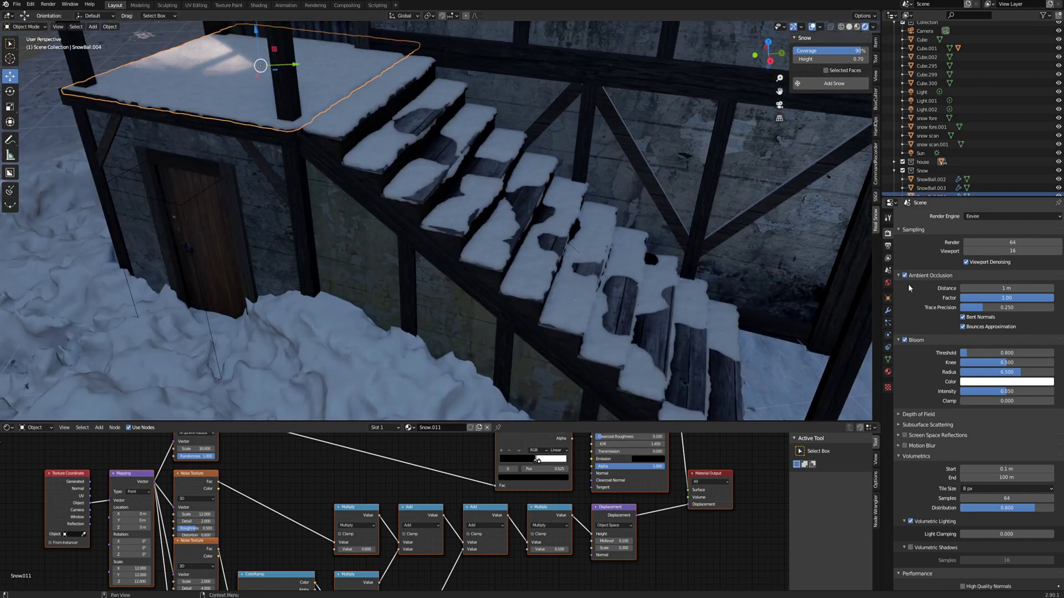
{"action": "left_click", "coordinate": [887, 311]}
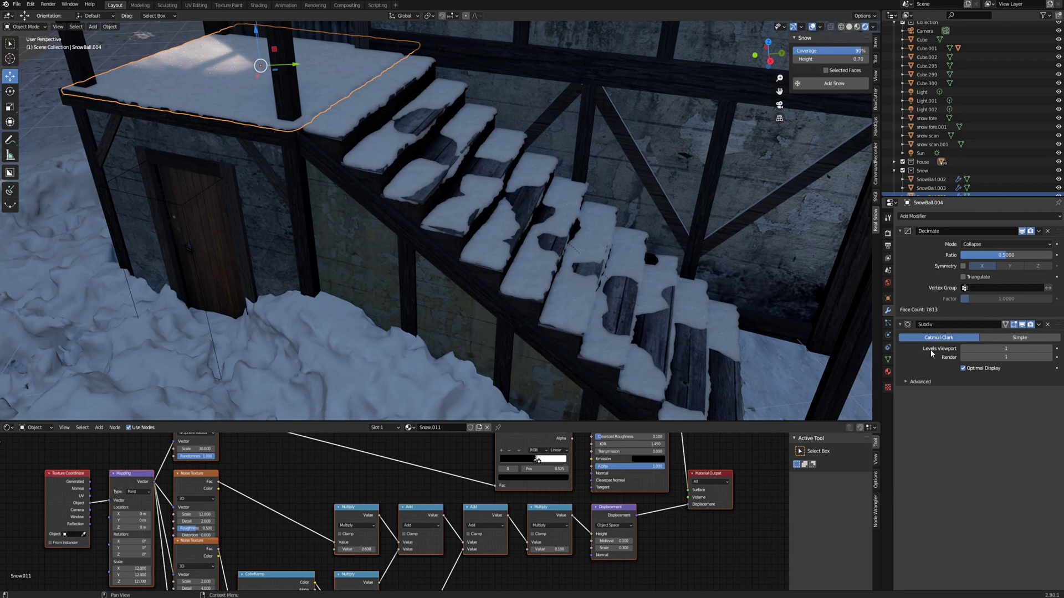
{"action": "middle_click_drag", "start_coordinate": [314, 120], "coordinate": [445, 215], "text": "shift"}
{"action": "scroll", "coordinate": [465, 191], "scroll_direction": "up", "scroll_amount": 3}
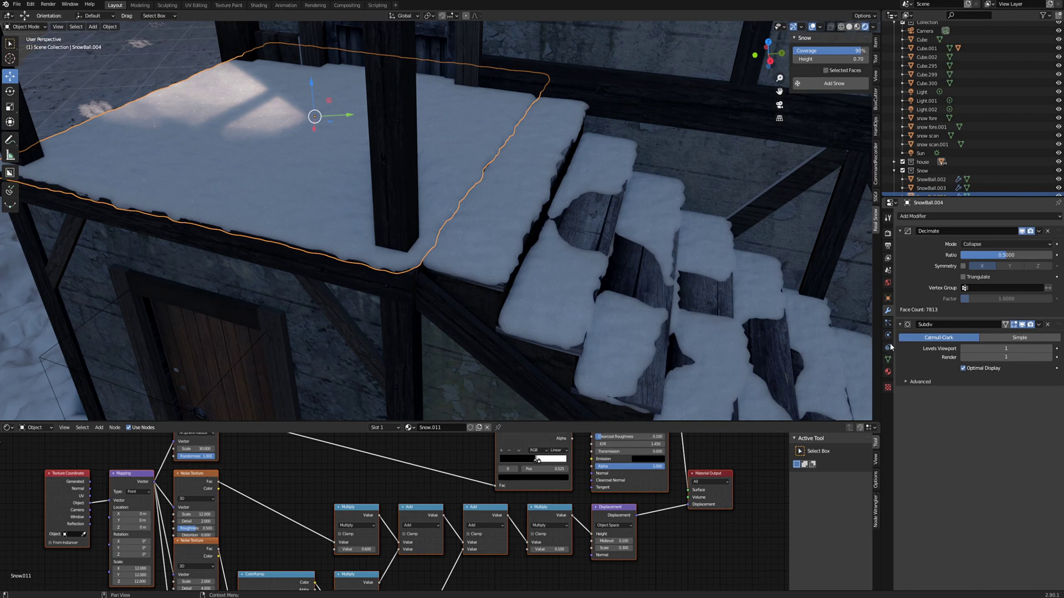
{"action": "middle_click_drag", "start_coordinate": [575, 228], "coordinate": [482, 249]}
{"action": "scroll", "coordinate": [438, 233], "scroll_direction": "down", "scroll_amount": 4}
- Select the stair snow again, check its modifier stack, and examine the bare patches on the treads
{"action": "left_click", "coordinate": [517, 308]}
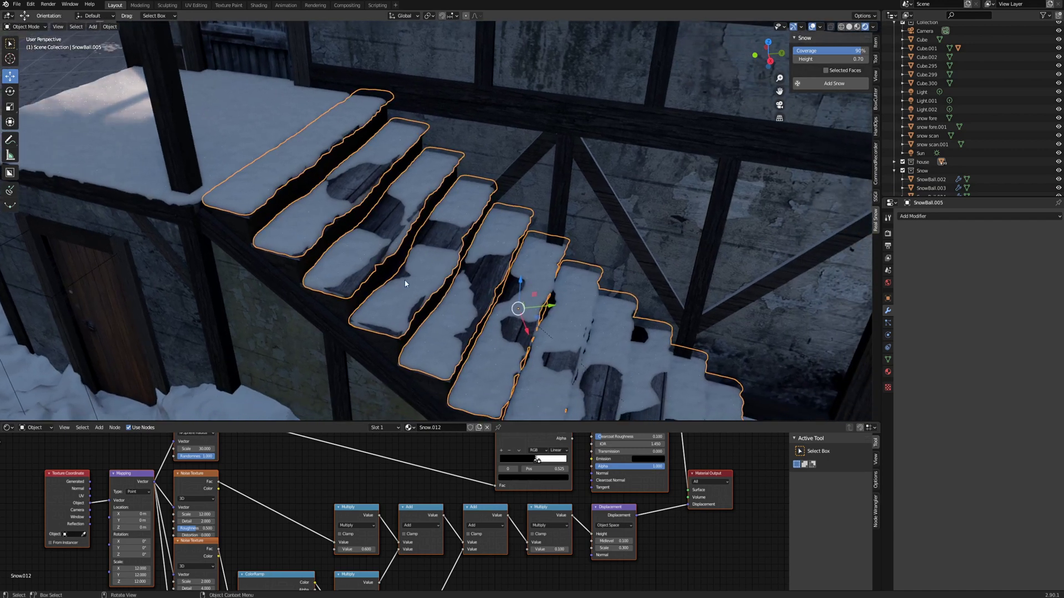
{"action": "scroll", "coordinate": [388, 205], "scroll_direction": "down", "scroll_amount": 3}
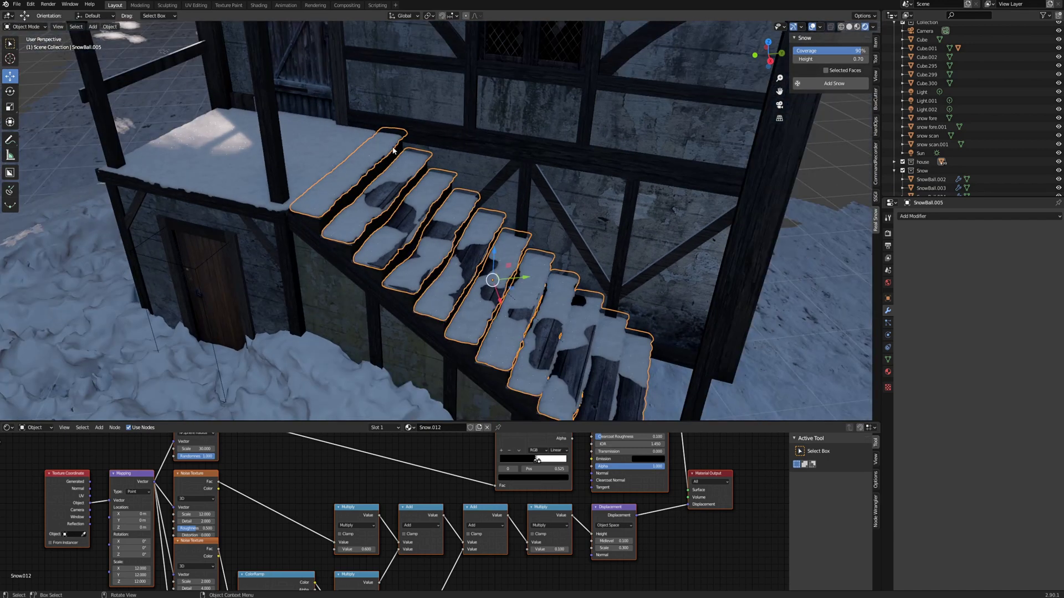
{"action": "middle_click_drag", "start_coordinate": [579, 292], "coordinate": [528, 225], "text": "shift"}
{"action": "middle_click_drag", "start_coordinate": [386, 161], "coordinate": [445, 208], "text": "shift"}
{"action": "scroll", "coordinate": [445, 209], "scroll_direction": "up", "scroll_amount": 2}
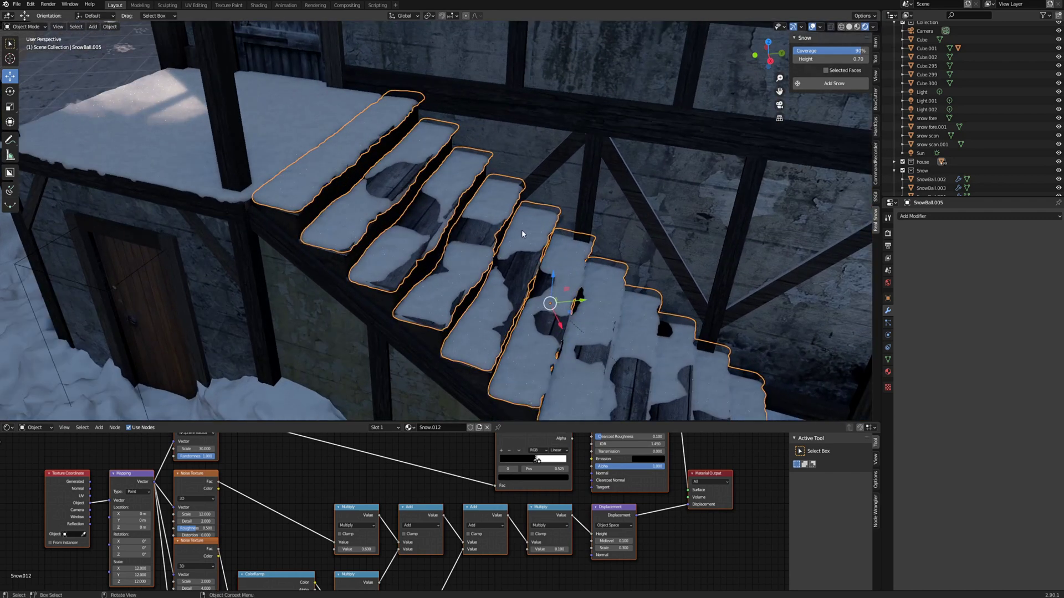
{"action": "left_click", "coordinate": [567, 260]}
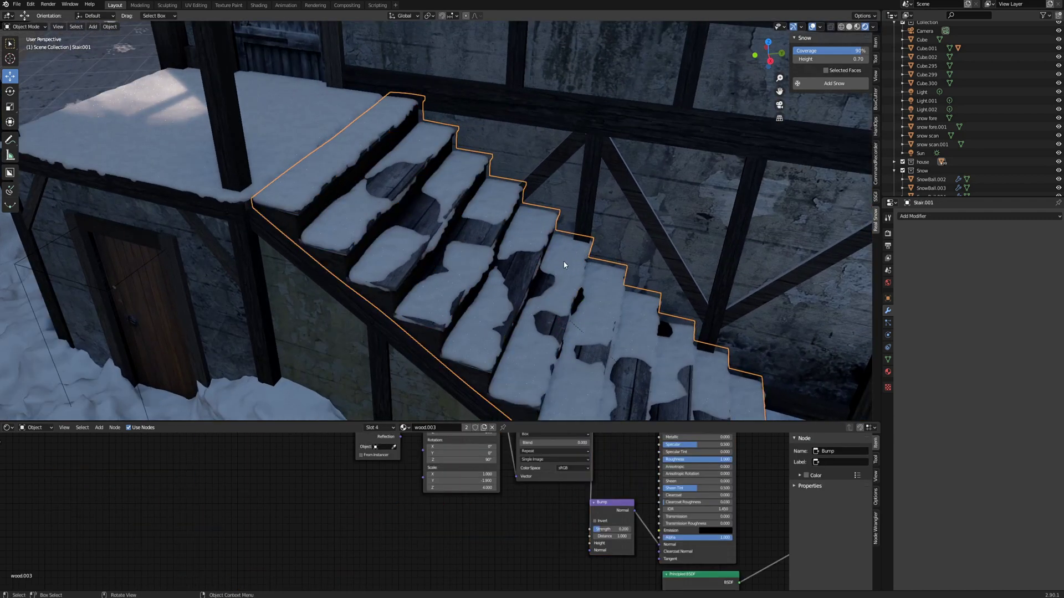
{"action": "left_click", "coordinate": [564, 262]}
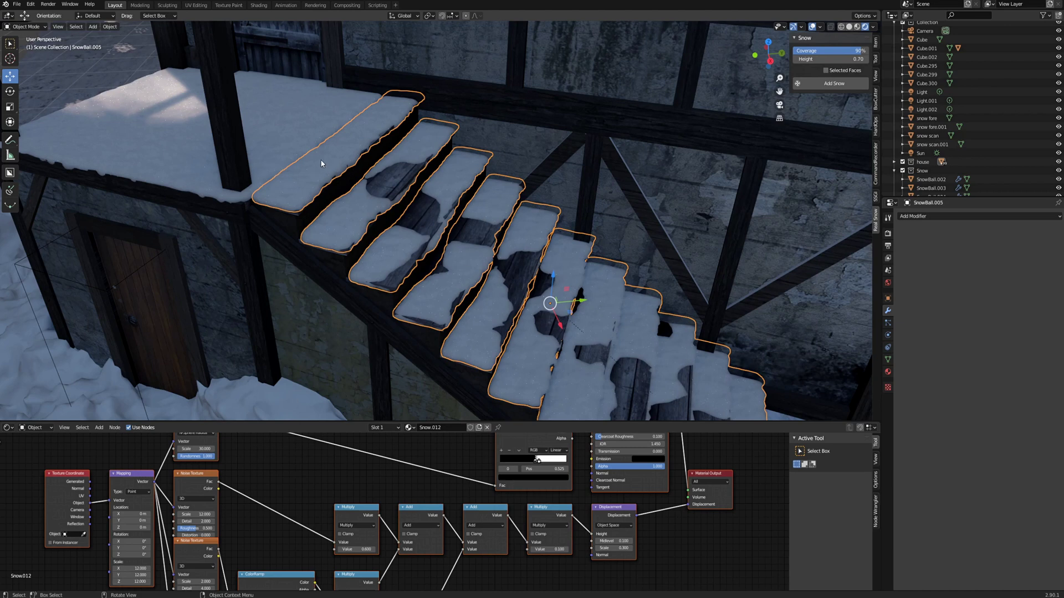
- Select the balcony snow, switch it to Sculpt Mode, and try the Grab brush on its surface
{"action": "left_click", "coordinate": [283, 118]}
{"action": "key", "text": "KP_Decimal"}
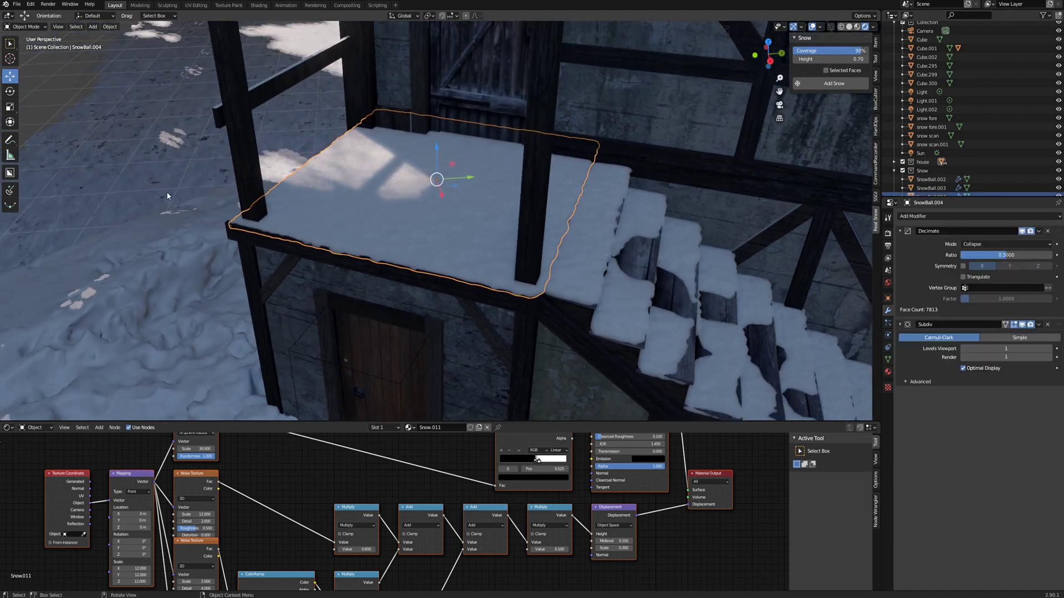
{"action": "left_click", "coordinate": [25, 26]}
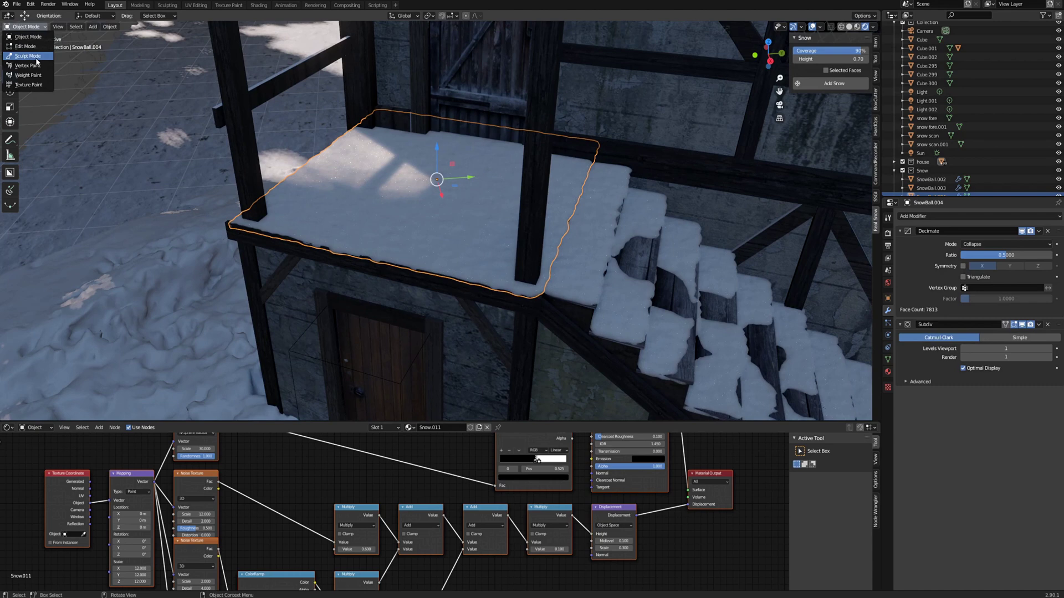
{"action": "left_click", "coordinate": [28, 56]}
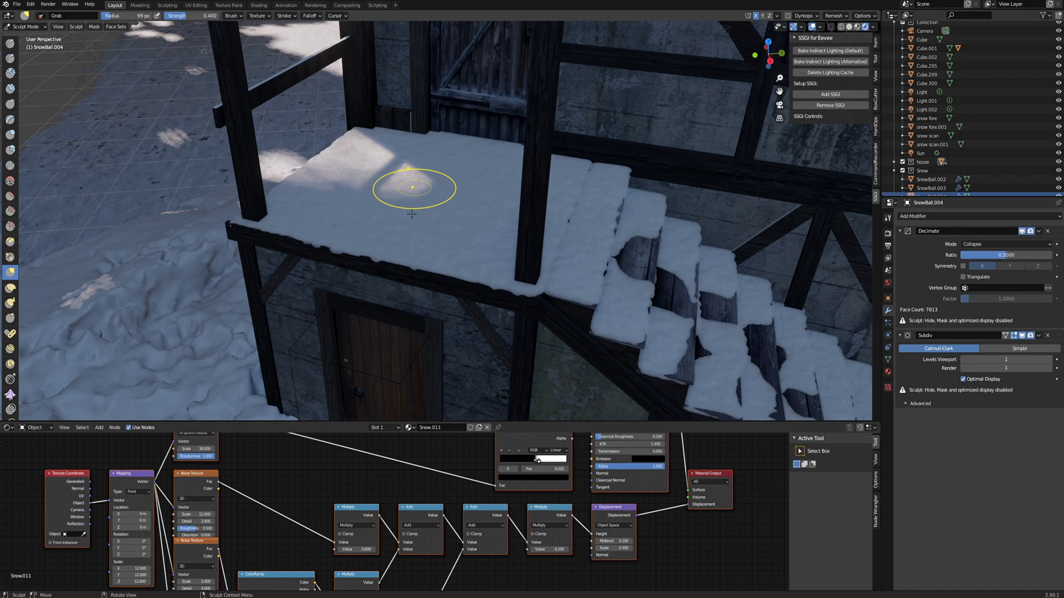
{"action": "left_click_drag", "start_coordinate": [413, 214], "coordinate": [431, 178]}
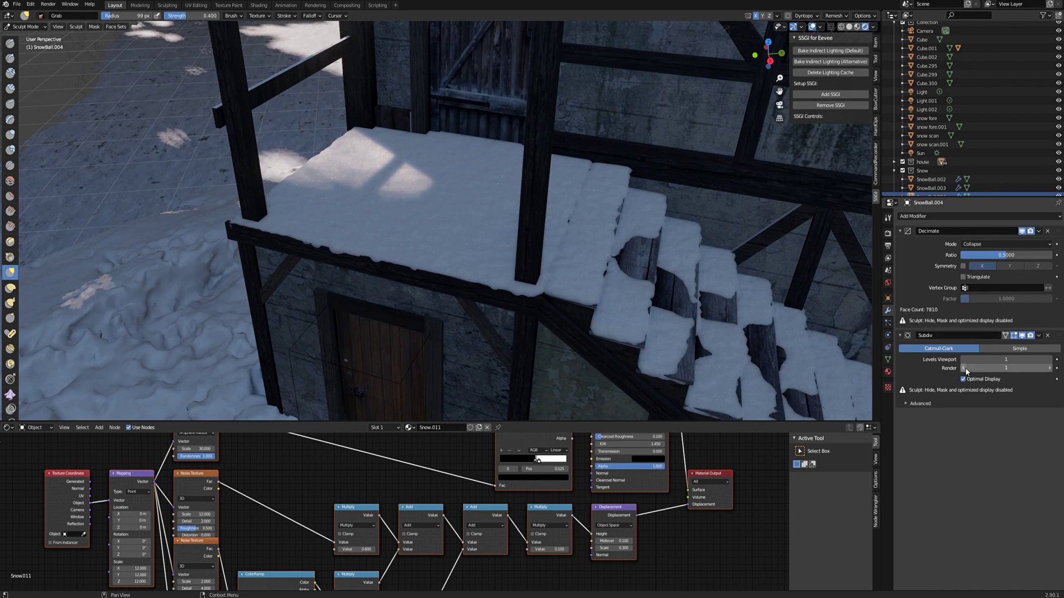
- Apply the balcony snow's Subdivision modifier, then its Decimate modifier with the ratio set to 0.25
{"action": "left_click", "coordinate": [1038, 336]}
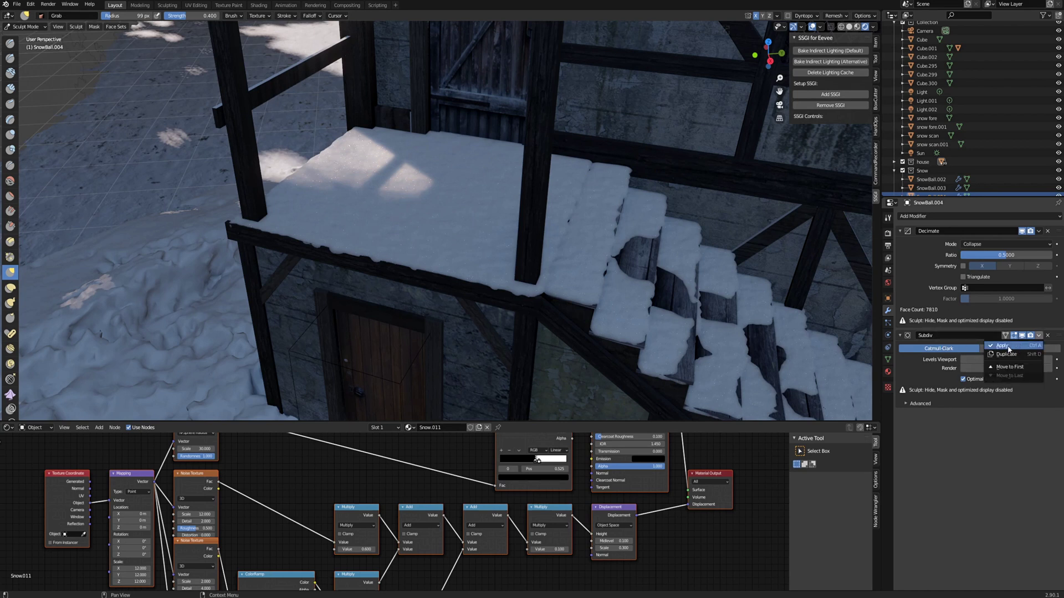
{"action": "left_click", "coordinate": [1011, 348]}
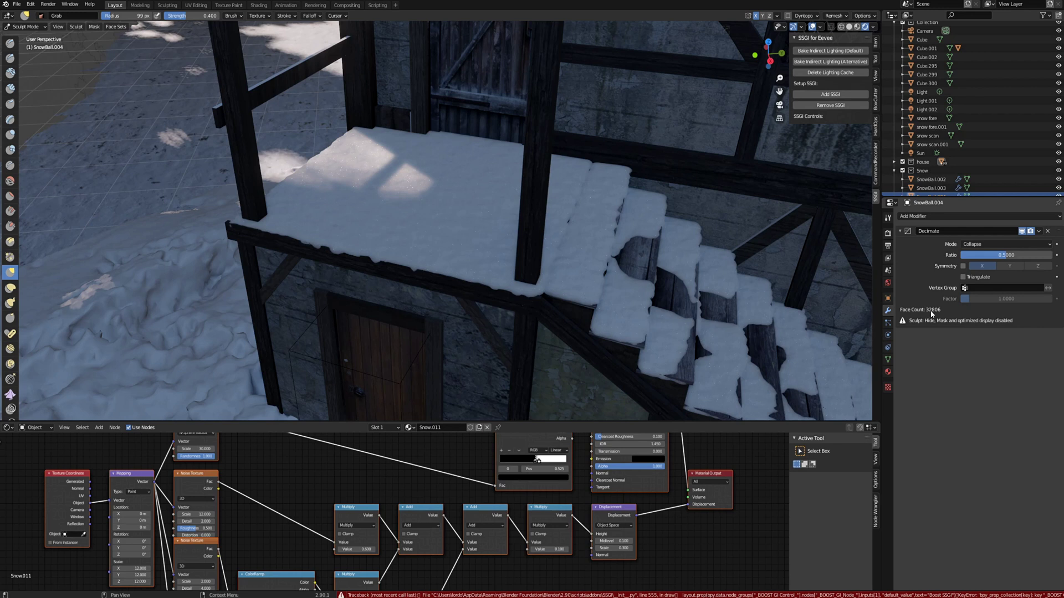
{"action": "left_click", "coordinate": [995, 256]}
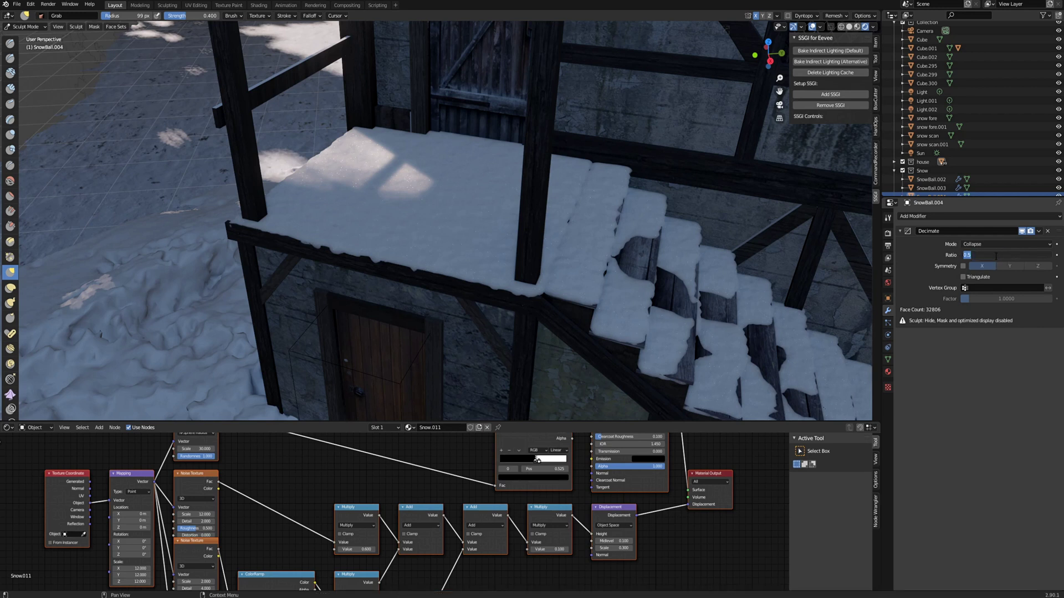
{"action": "type", "text": "0.2500"}
{"action": "key", "text": "Return"}
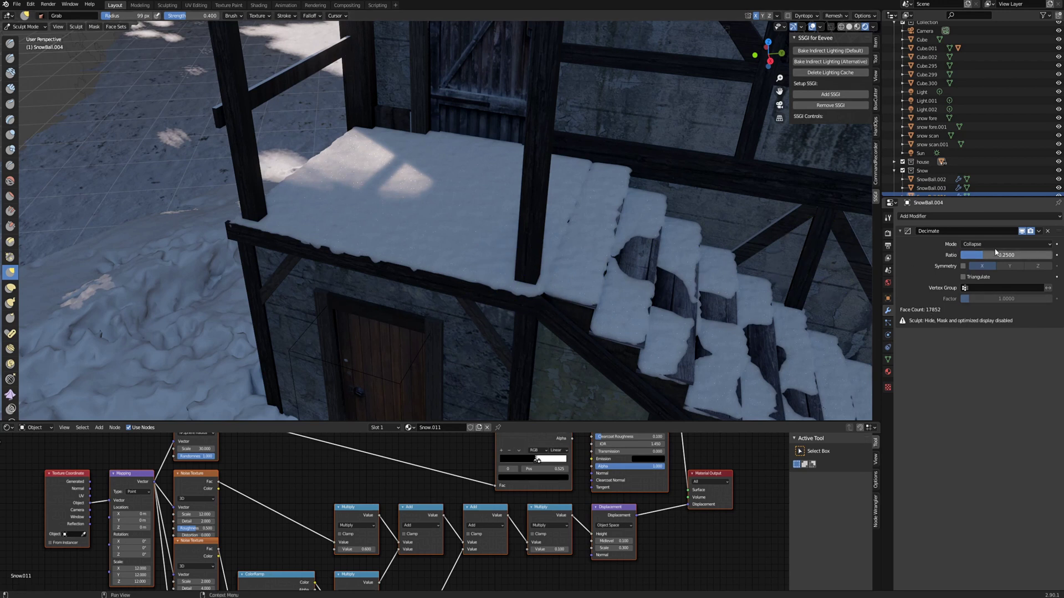
{"action": "left_click", "coordinate": [1039, 231]}
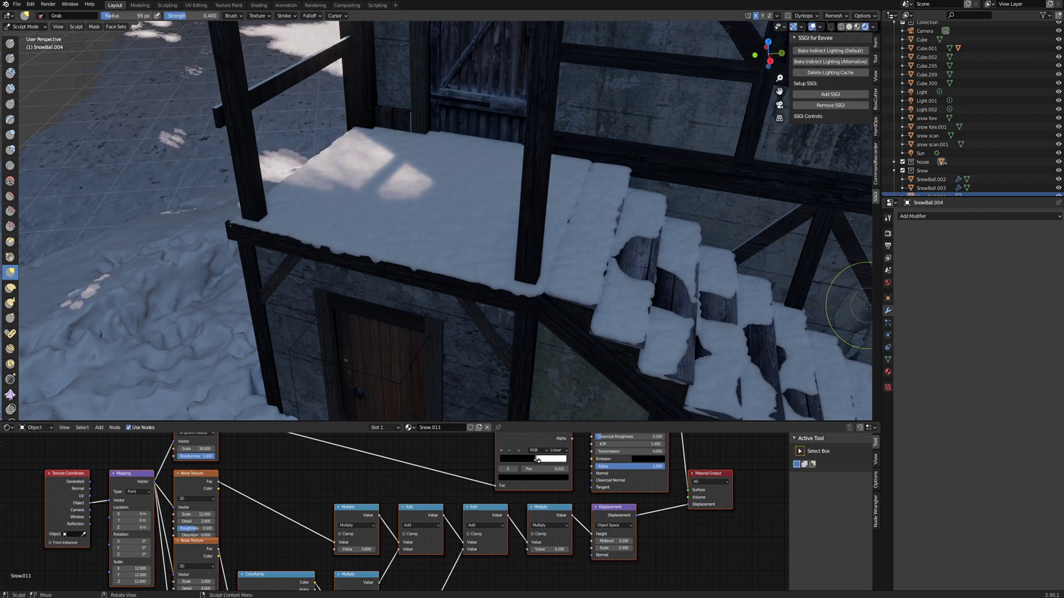
- Push patches of the balcony snow down with the Grab brush to expose the wooden floor beneath
{"action": "left_click_drag", "start_coordinate": [413, 182], "coordinate": [407, 191]}
{"action": "mouse_move", "coordinate": [329, 206]}
{"action": "left_mouse_down"}
{"action": "mouse_move", "coordinate": [320, 224]}
{"action": "mouse_move", "coordinate": [335, 210]}
{"action": "mouse_move", "coordinate": [439, 191]}
{"action": "mouse_move", "coordinate": [447, 178]}
{"action": "left_mouse_up"}
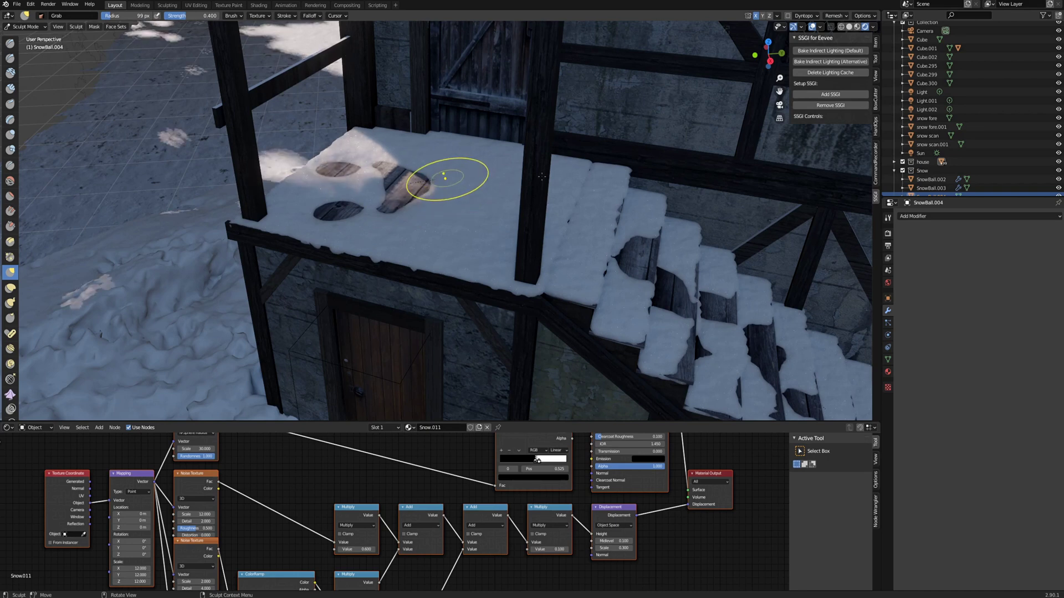
{"action": "mouse_move", "coordinate": [439, 195]}
{"action": "middle_mouse_down"}
{"action": "mouse_move", "coordinate": [422, 267]}
{"action": "mouse_move", "coordinate": [451, 224]}
{"action": "middle_mouse_up"}
{"action": "left_click_drag", "start_coordinate": [464, 153], "coordinate": [464, 164]}
{"action": "left_click_drag", "start_coordinate": [514, 200], "coordinate": [514, 211]}
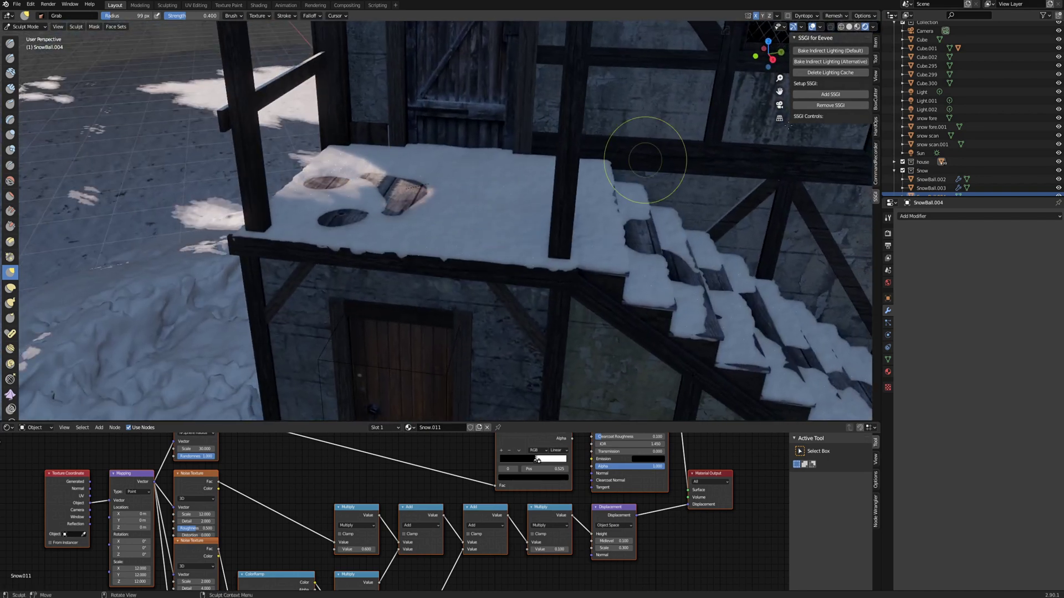
- Turn off the X mirror symmetry for sculpting
{"action": "left_click", "coordinate": [876, 43]}
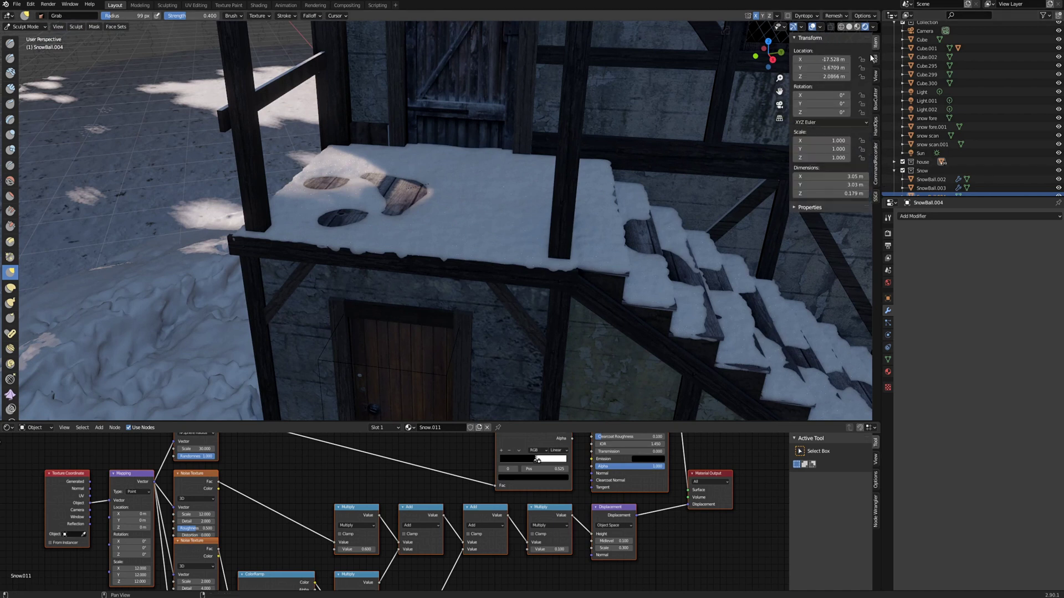
{"action": "left_click", "coordinate": [875, 59]}
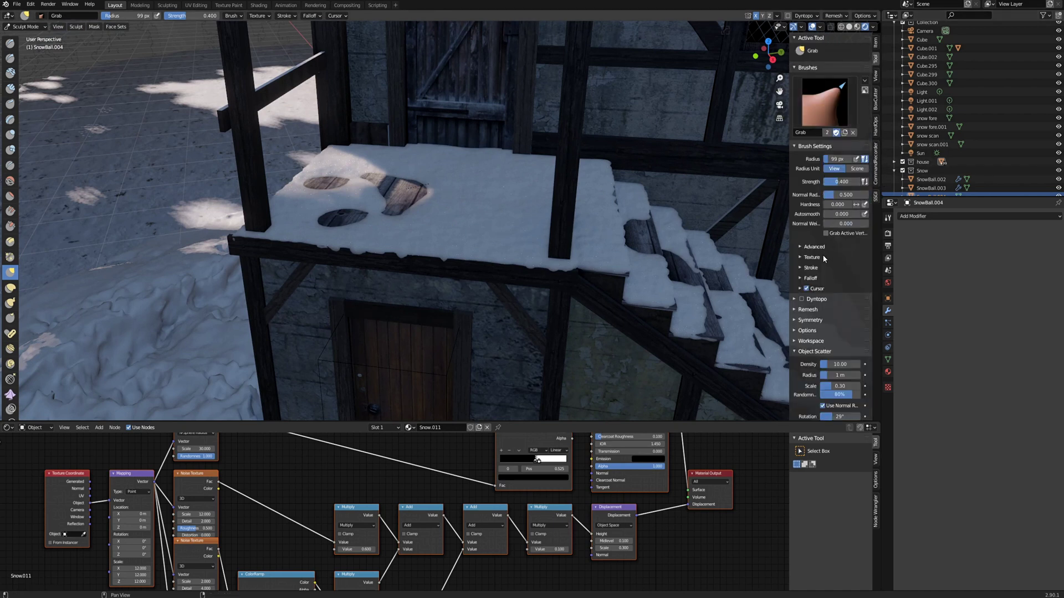
{"action": "left_click", "coordinate": [808, 320]}
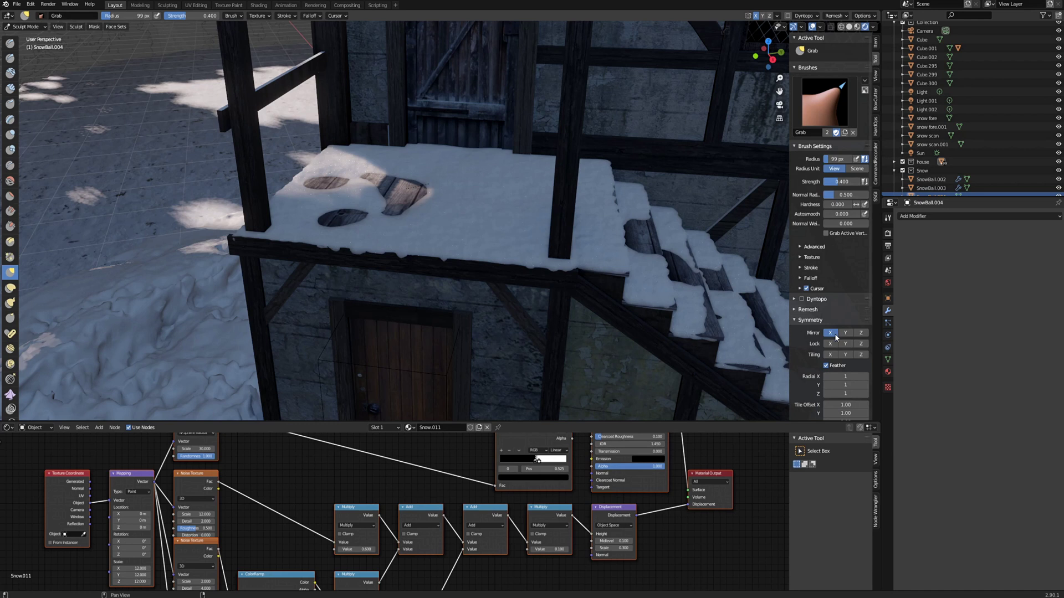
- Widen the exposed floor patches and reshape the balcony snow near the door with unmirrored Grab strokes
{"action": "left_click_drag", "start_coordinate": [379, 204], "coordinate": [376, 216]}
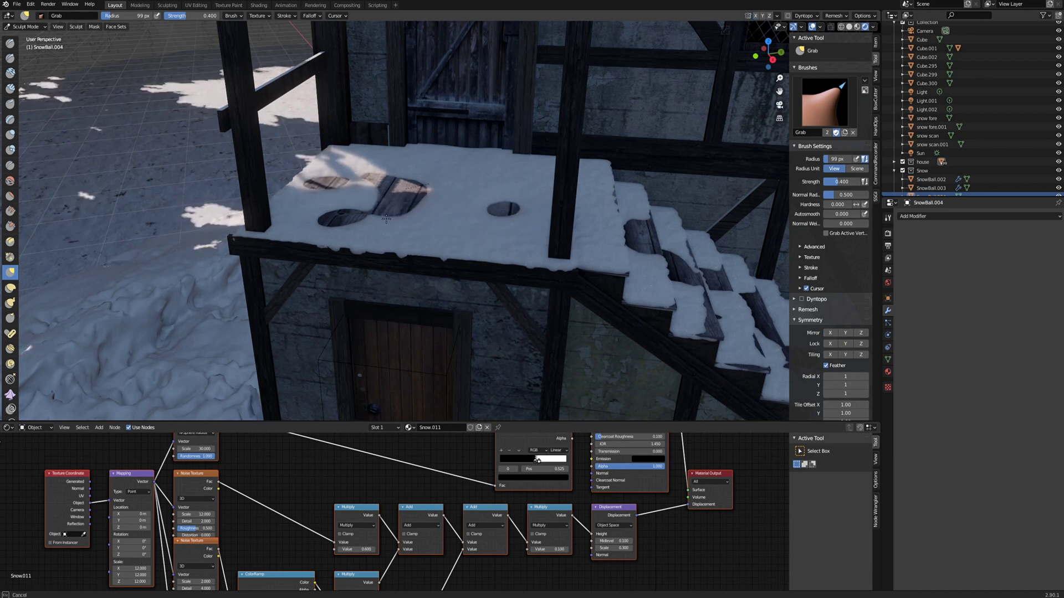
{"action": "left_click_drag", "start_coordinate": [490, 181], "coordinate": [492, 187]}
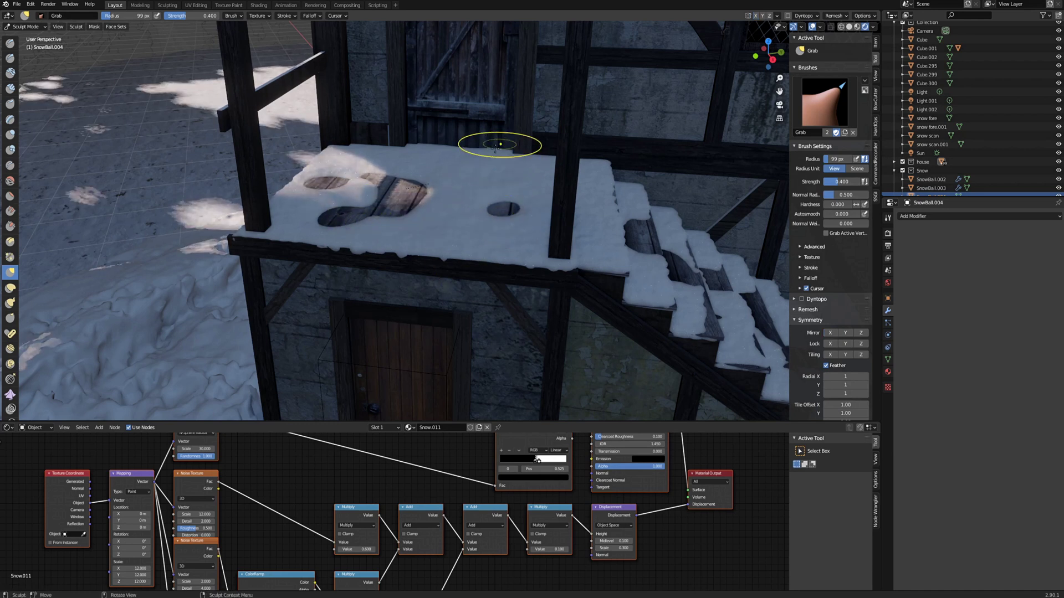
{"action": "mouse_move", "coordinate": [448, 151]}
{"action": "left_mouse_down"}
{"action": "mouse_move", "coordinate": [446, 161]}
{"action": "mouse_move", "coordinate": [471, 163]}
{"action": "mouse_move", "coordinate": [467, 174]}
{"action": "left_mouse_up"}
- Return to Object Mode and select the house's tiled roof
{"action": "mouse_move", "coordinate": [500, 184]}
{"action": "middle_mouse_down"}
{"action": "mouse_move", "coordinate": [589, 252]}
{"action": "mouse_move", "coordinate": [399, 269]}
{"action": "mouse_move", "coordinate": [338, 232]}
{"action": "mouse_move", "coordinate": [257, 150]}
{"action": "middle_mouse_up"}
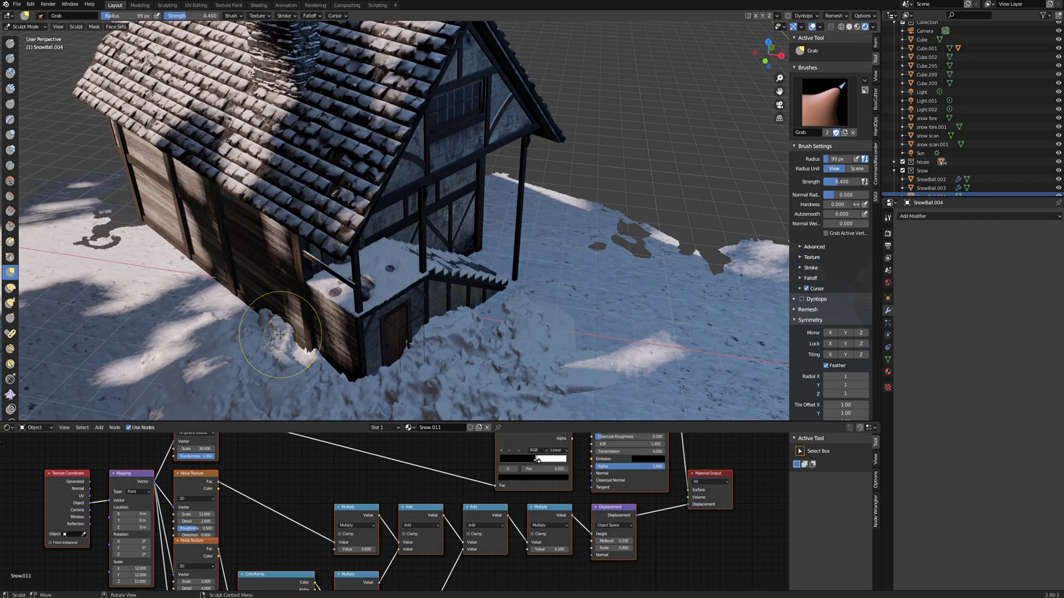
{"action": "middle_click_drag", "start_coordinate": [367, 144], "coordinate": [397, 219], "text": "shift"}
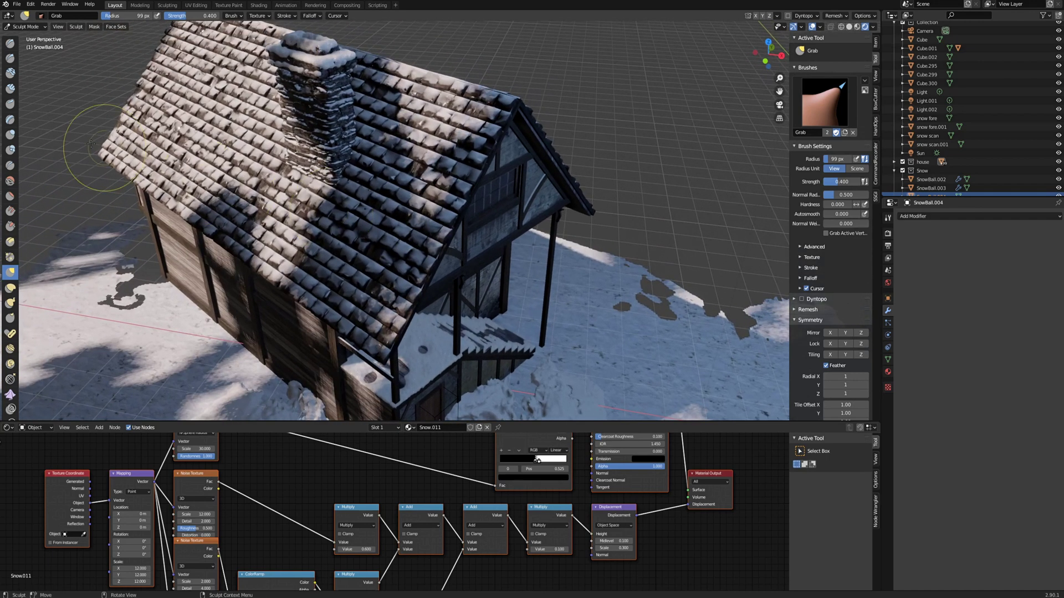
{"action": "left_click", "coordinate": [25, 27]}
{"action": "left_click", "coordinate": [25, 38]}
{"action": "scroll", "coordinate": [420, 177], "scroll_direction": "up", "scroll_amount": 2}
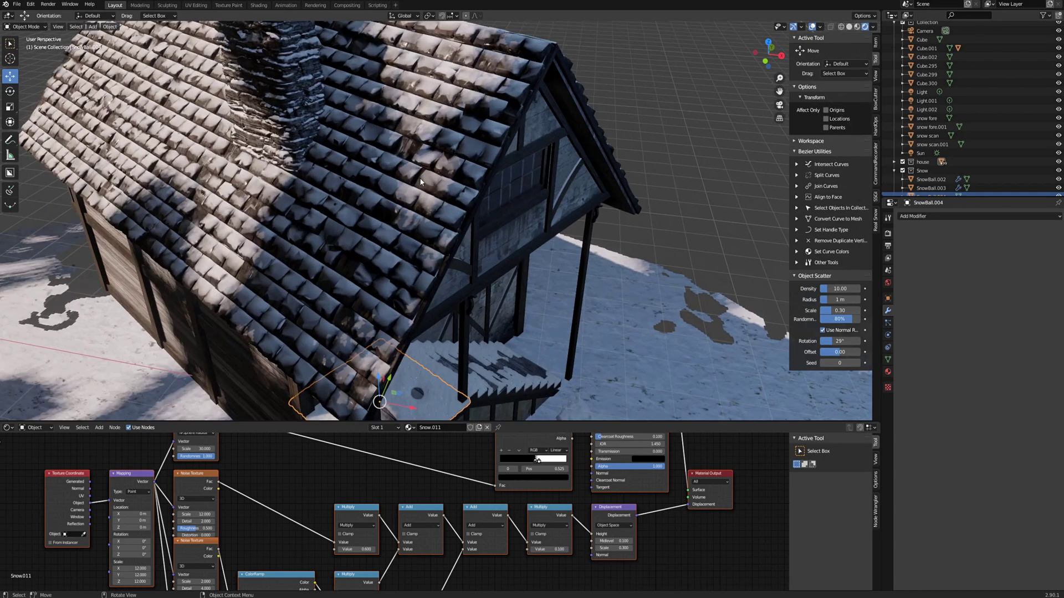
{"action": "left_click", "coordinate": [420, 182]}
{"action": "scroll", "coordinate": [420, 182], "scroll_direction": "down", "scroll_amount": 2}
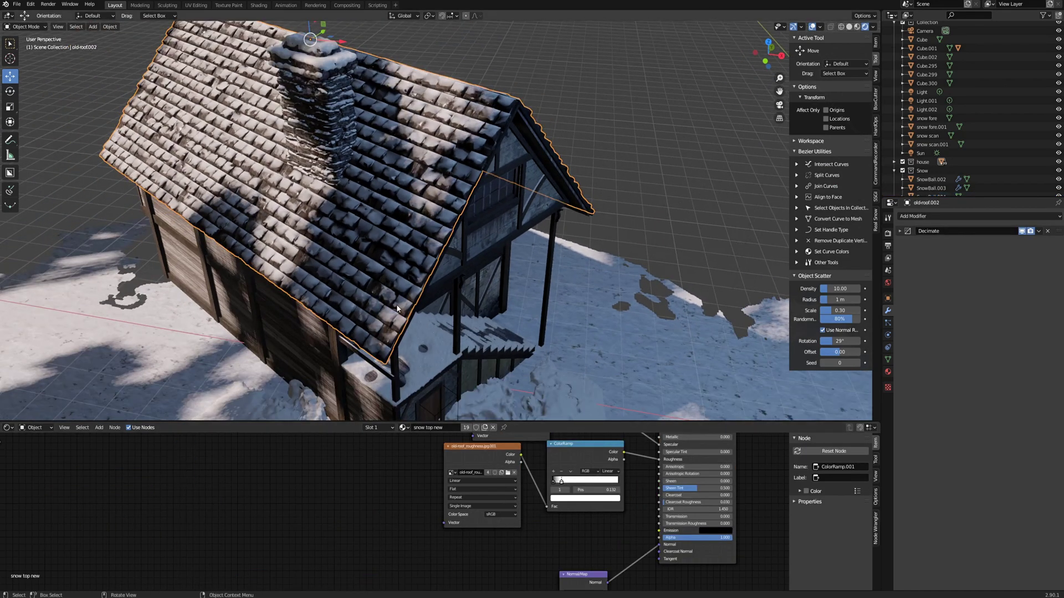
- Move the black stop of the ColorRamp in the roof's "snow top new" material to 0.550 and enlarge the node editor
{"action": "middle_click_drag", "start_coordinate": [397, 308], "coordinate": [397, 268]}
{"action": "scroll", "coordinate": [418, 492], "scroll_direction": "down", "scroll_amount": 3}
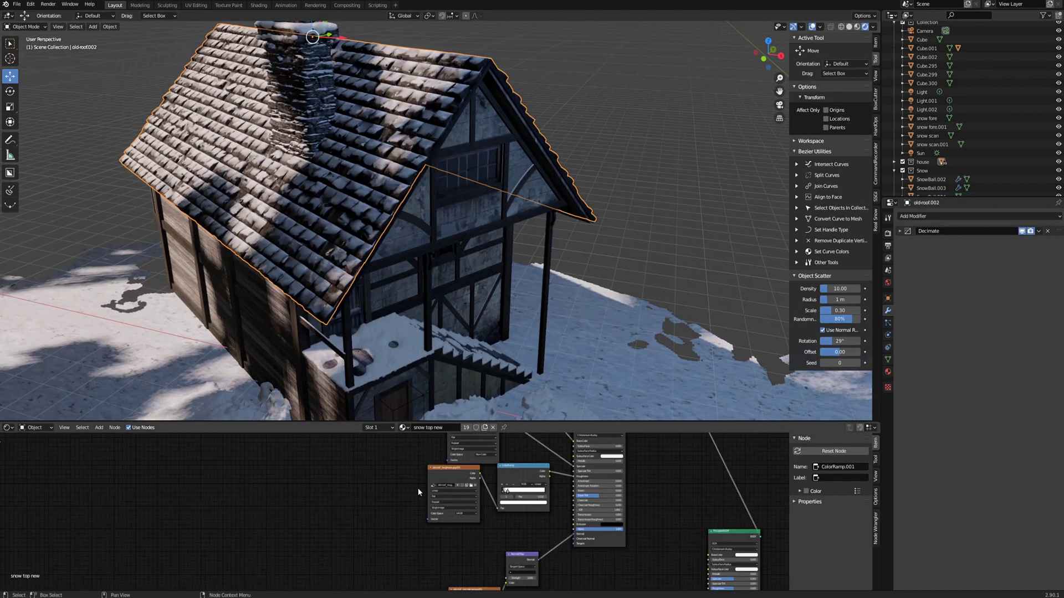
{"action": "scroll", "coordinate": [397, 523], "scroll_direction": "down", "scroll_amount": 2}
{"action": "middle_click_drag", "start_coordinate": [418, 491], "coordinate": [382, 582]}
{"action": "scroll", "coordinate": [382, 582], "scroll_direction": "up", "scroll_amount": 2}
{"action": "middle_click_drag", "start_coordinate": [410, 446], "coordinate": [387, 581]}
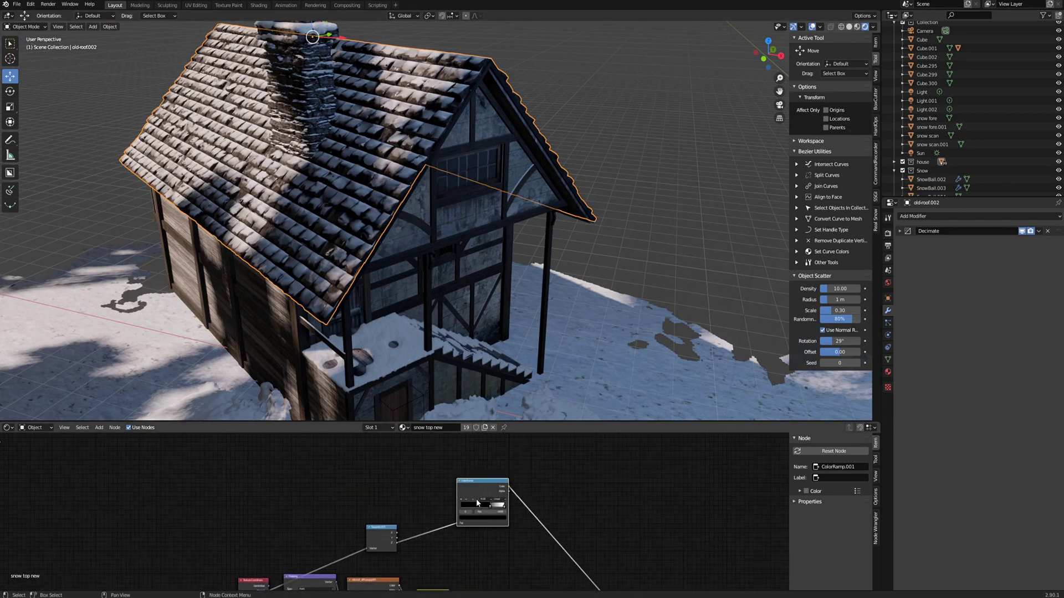
{"action": "scroll", "coordinate": [476, 503], "scroll_direction": "up", "scroll_amount": 3}
{"action": "mouse_move", "coordinate": [561, 502]}
{"action": "left_mouse_down"}
{"action": "mouse_move", "coordinate": [527, 511]}
{"action": "mouse_move", "coordinate": [500, 499]}
{"action": "mouse_move", "coordinate": [570, 500]}
{"action": "mouse_move", "coordinate": [551, 501]}
{"action": "left_mouse_up"}
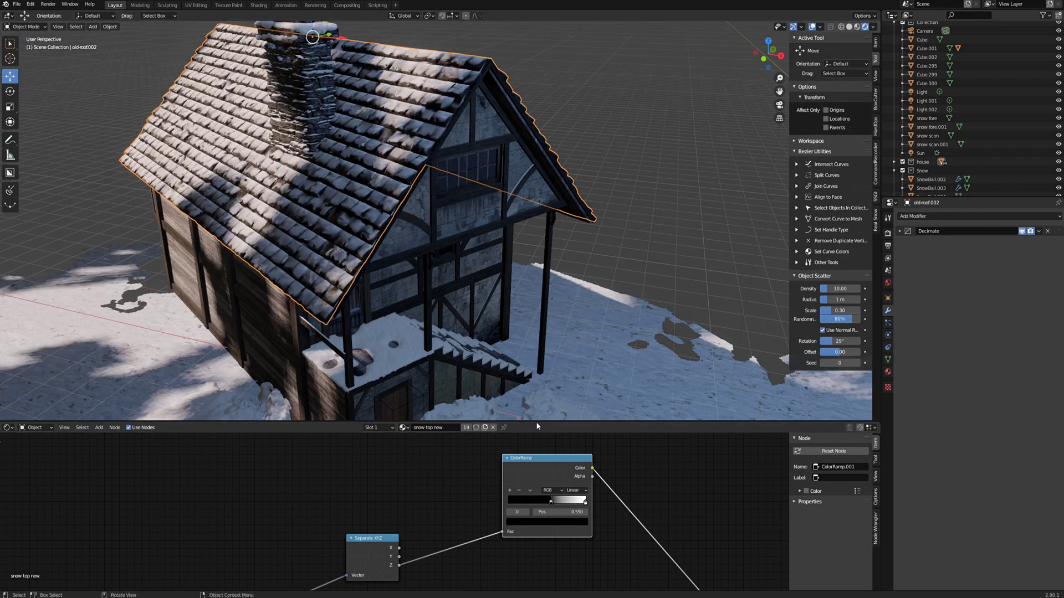
{"action": "left_click_drag", "start_coordinate": [537, 421], "coordinate": [530, 282]}
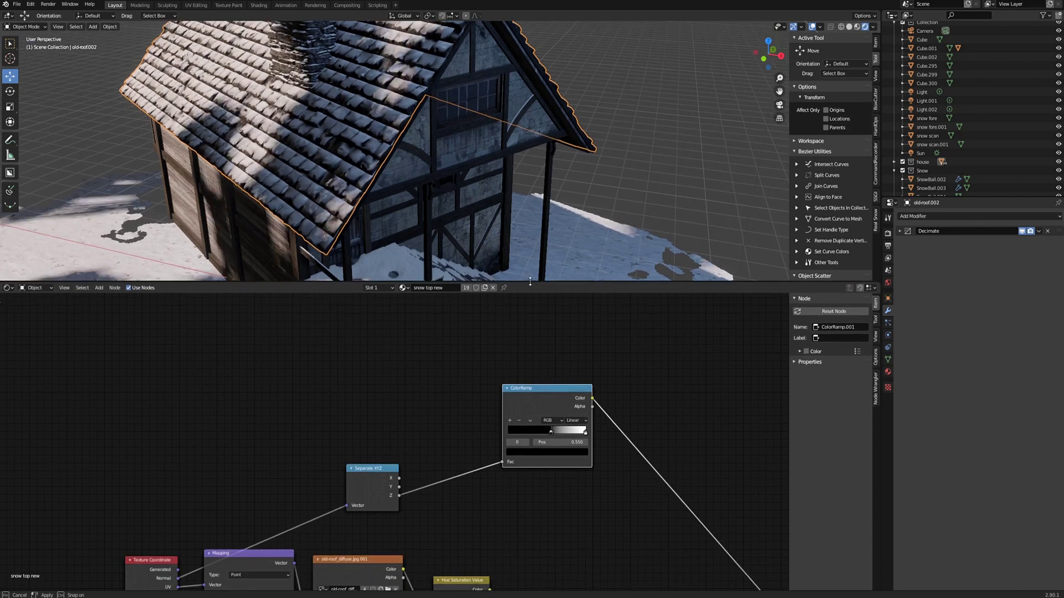
- Spread out the Texture Coordinate, Mapping and old-roof diffuse texture nodes below the Separate XYZ node
{"action": "scroll", "coordinate": [391, 424], "scroll_direction": "down", "scroll_amount": 3}
{"action": "middle_click_drag", "start_coordinate": [389, 403], "coordinate": [476, 311]}
{"action": "scroll", "coordinate": [396, 412], "scroll_direction": "up", "scroll_amount": 3}
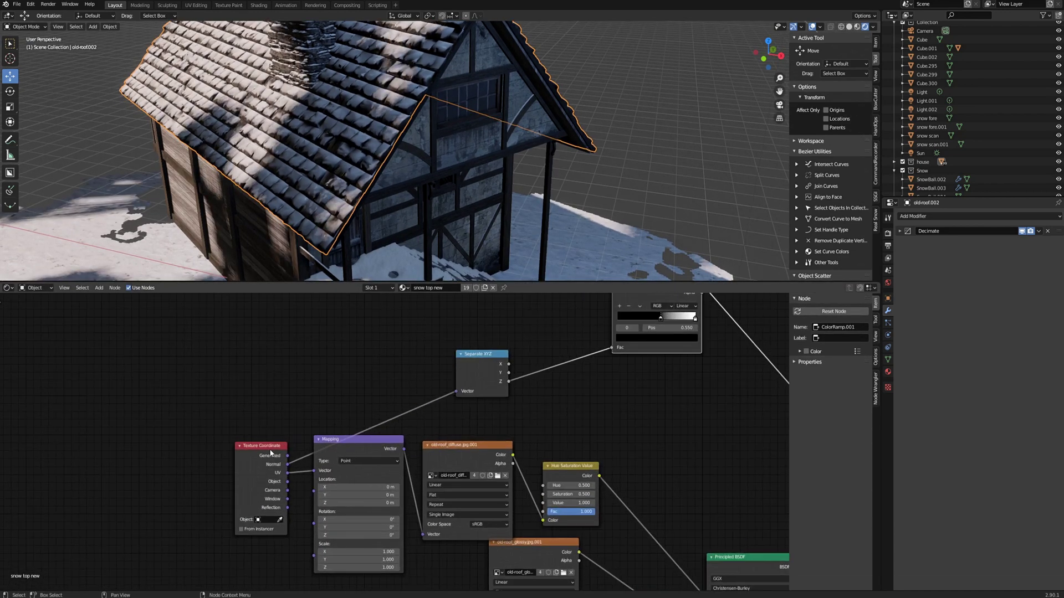
{"action": "left_click_drag", "start_coordinate": [271, 454], "coordinate": [210, 417]}
{"action": "left_click_drag", "start_coordinate": [383, 446], "coordinate": [362, 457]}
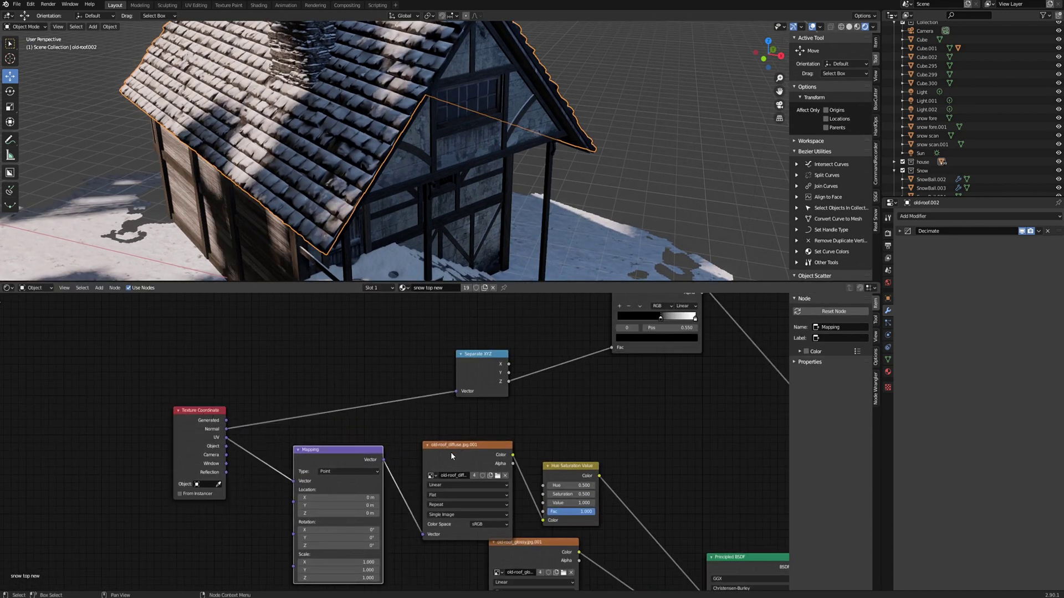
{"action": "left_click_drag", "start_coordinate": [450, 451], "coordinate": [427, 459]}
{"action": "middle_click_drag", "start_coordinate": [620, 431], "coordinate": [538, 494]}
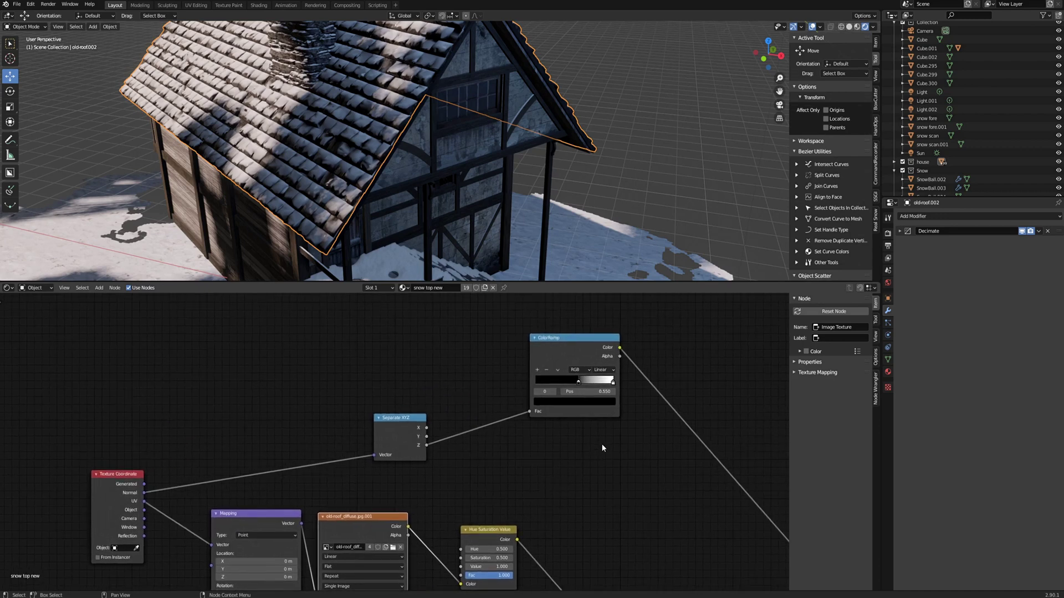
- Move the old-roof roughness texture, its ColorRamp and the glossy texture node downward, away from the diffuse texture
{"action": "scroll", "coordinate": [229, 446], "scroll_direction": "down", "scroll_amount": 2}
{"action": "middle_click_drag", "start_coordinate": [502, 536], "coordinate": [491, 433]}
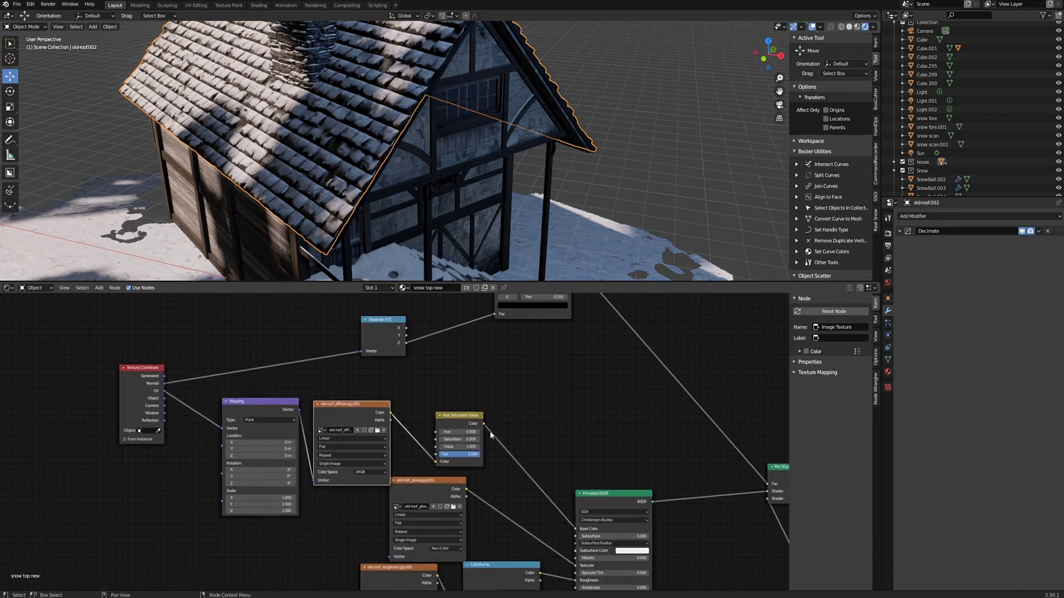
{"action": "scroll", "coordinate": [374, 509], "scroll_direction": "down", "scroll_amount": 5}
{"action": "middle_click_drag", "start_coordinate": [374, 509], "coordinate": [381, 452]}
{"action": "scroll", "coordinate": [414, 431], "scroll_direction": "up", "scroll_amount": 4}
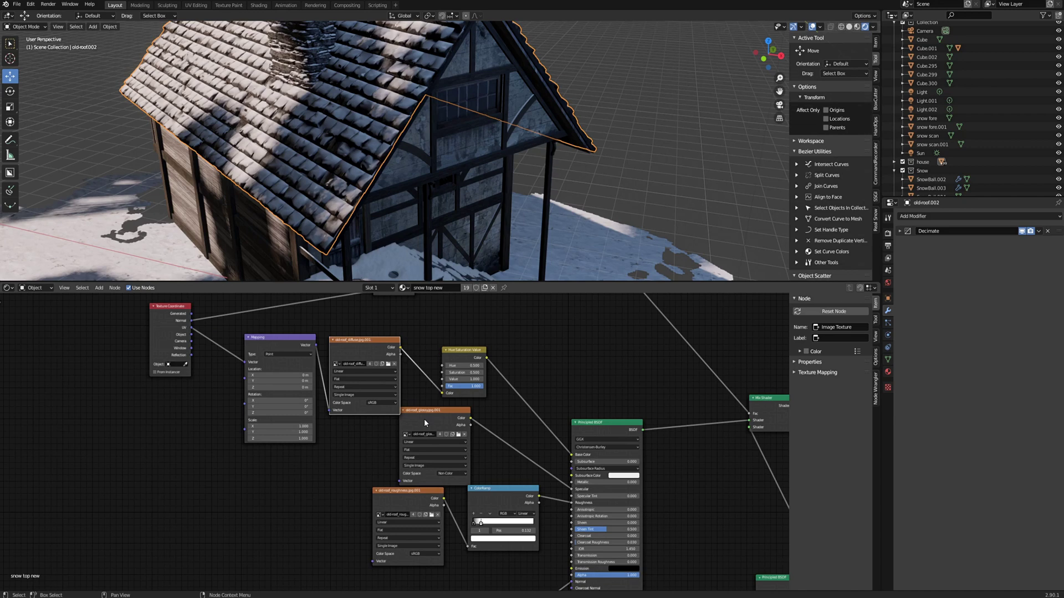
{"action": "left_click_drag", "start_coordinate": [400, 493], "coordinate": [381, 532]}
{"action": "left_click_drag", "start_coordinate": [490, 491], "coordinate": [489, 516]}
{"action": "left_click_drag", "start_coordinate": [442, 410], "coordinate": [444, 446]}
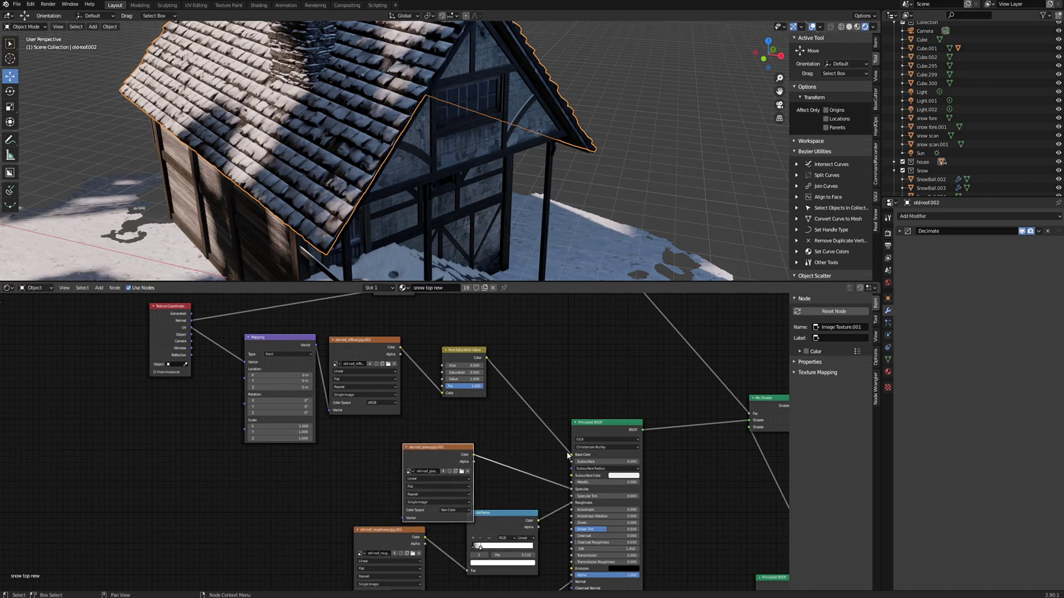
- Add connected Texture Coordinate and Mapping nodes to the old-roof glossy texture with the Node Wrangler texture setup
{"action": "middle_click_drag", "start_coordinate": [376, 340], "coordinate": [423, 404]}
{"action": "left_click", "coordinate": [424, 406]}
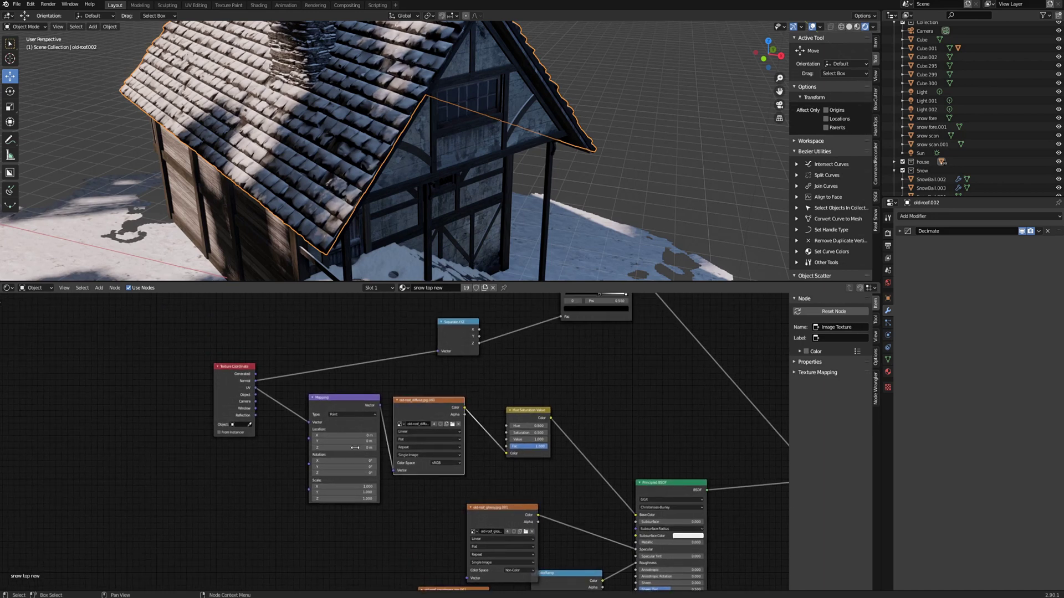
{"action": "left_click", "coordinate": [493, 509]}
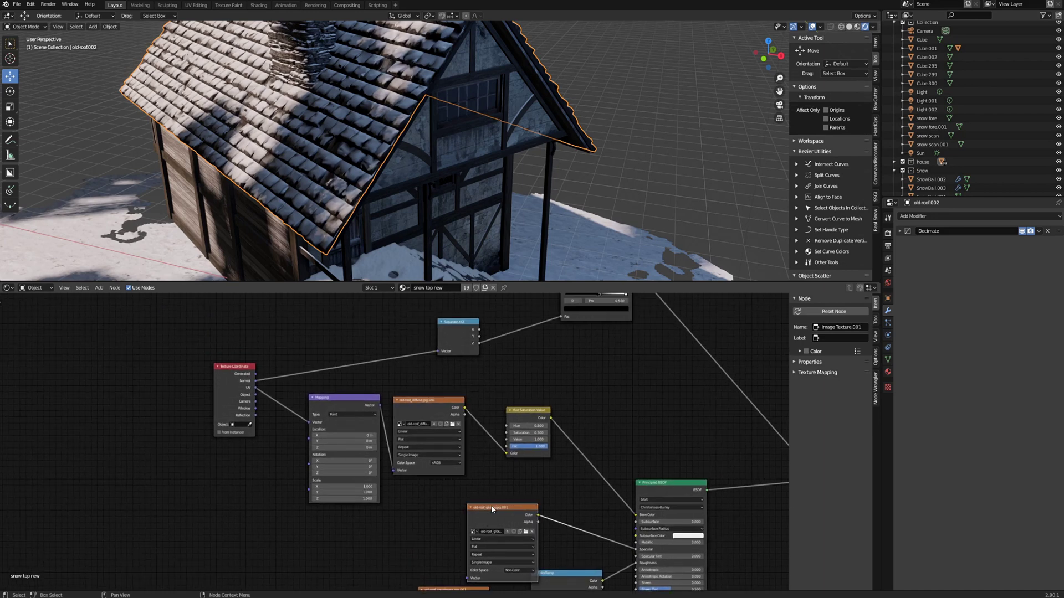
{"action": "key", "text": "ctrl+t"}
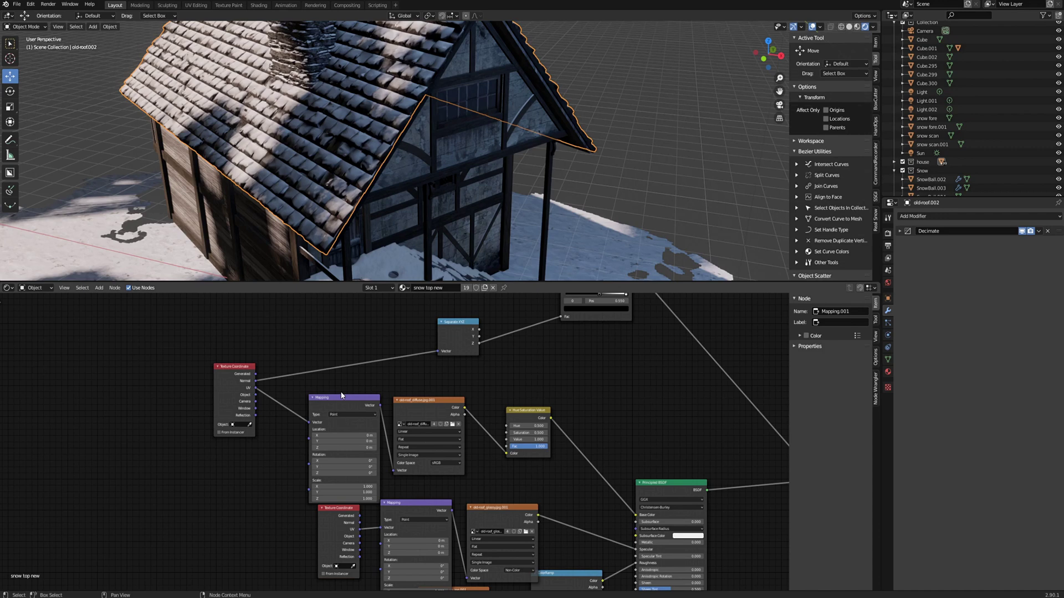
- Shift the diffuse texture's Mapping node and the Separate XYZ node slightly upward to tidy the layout
{"action": "left_click_drag", "start_coordinate": [336, 397], "coordinate": [334, 384]}
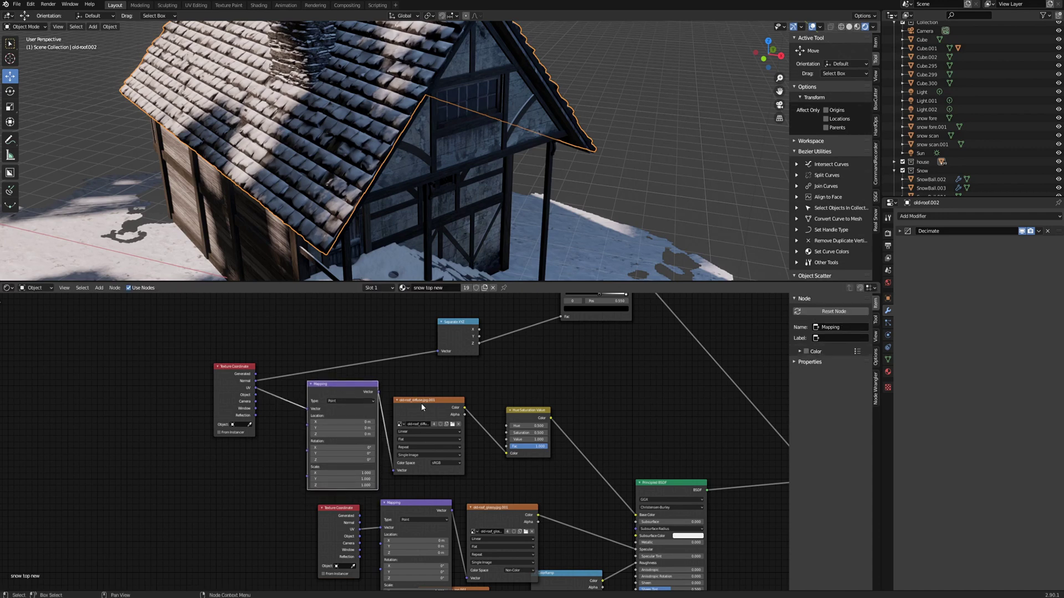
{"action": "left_click", "coordinate": [421, 407]}
{"action": "scroll", "coordinate": [422, 402], "scroll_direction": "up", "scroll_amount": 2}
{"action": "left_click", "coordinate": [332, 372]}
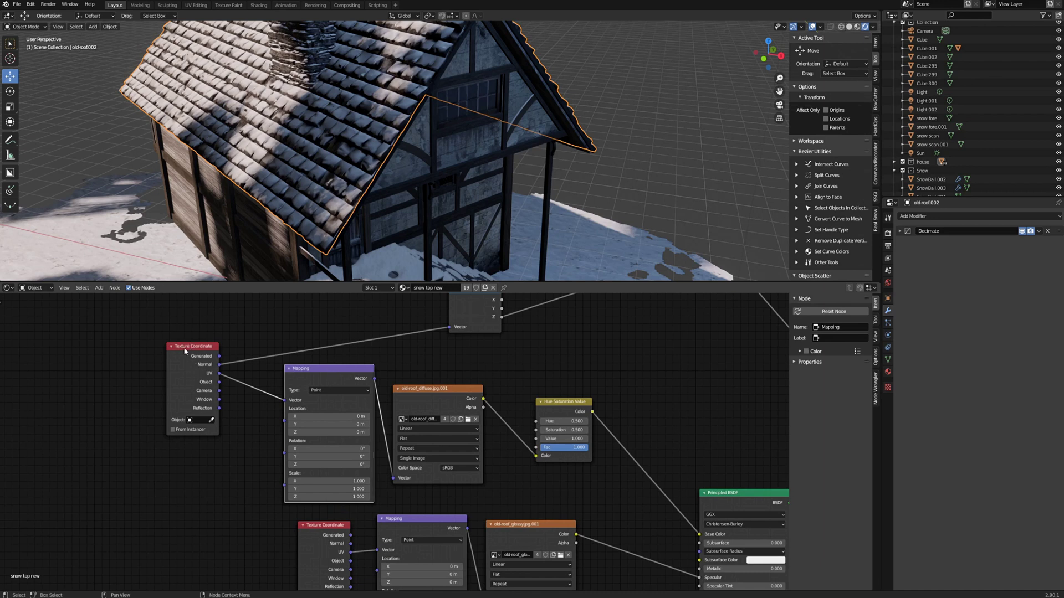
{"action": "middle_click_drag", "start_coordinate": [272, 372], "coordinate": [242, 448]}
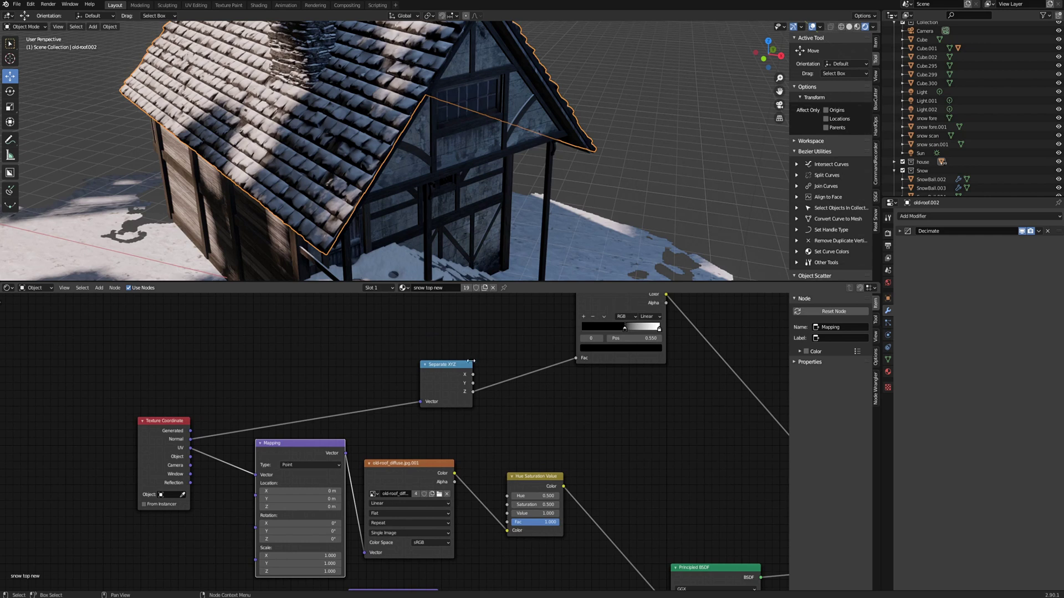
{"action": "left_click_drag", "start_coordinate": [446, 366], "coordinate": [435, 359]}
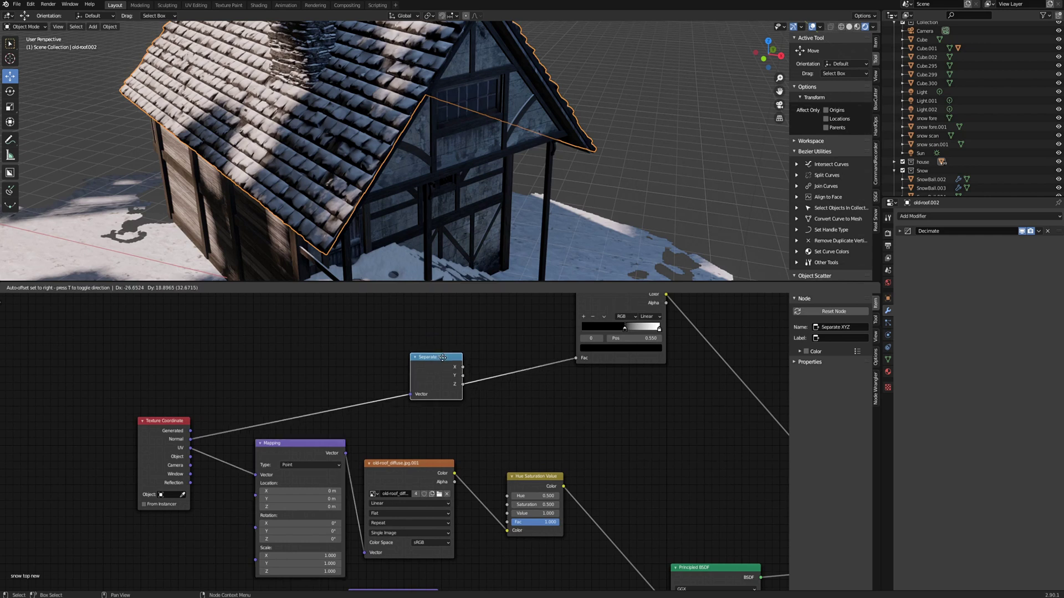
- Add an extra Separate XYZ node above the diffuse Mapping node, and delete it again
{"action": "key", "text": "shift+a"}
{"action": "left_click", "coordinate": [272, 363]}
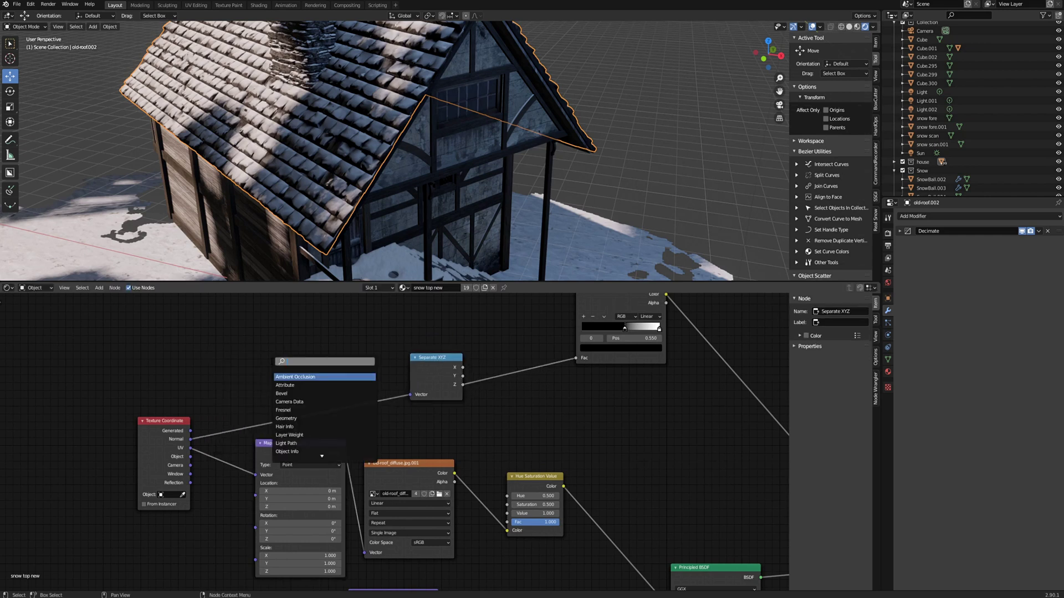
{"action": "type", "text": "sep"}
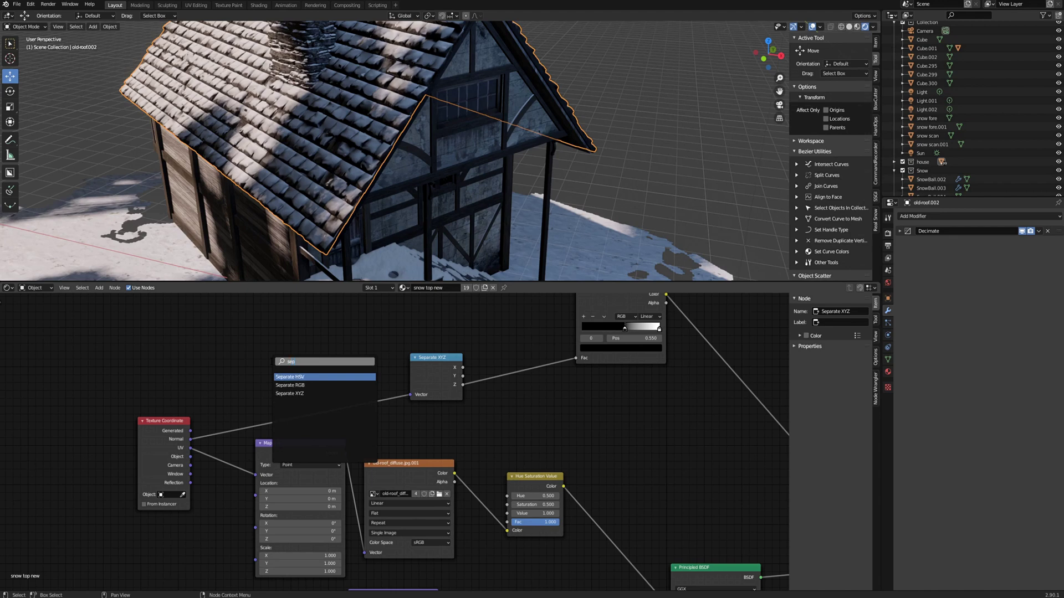
{"action": "left_click", "coordinate": [314, 394]}
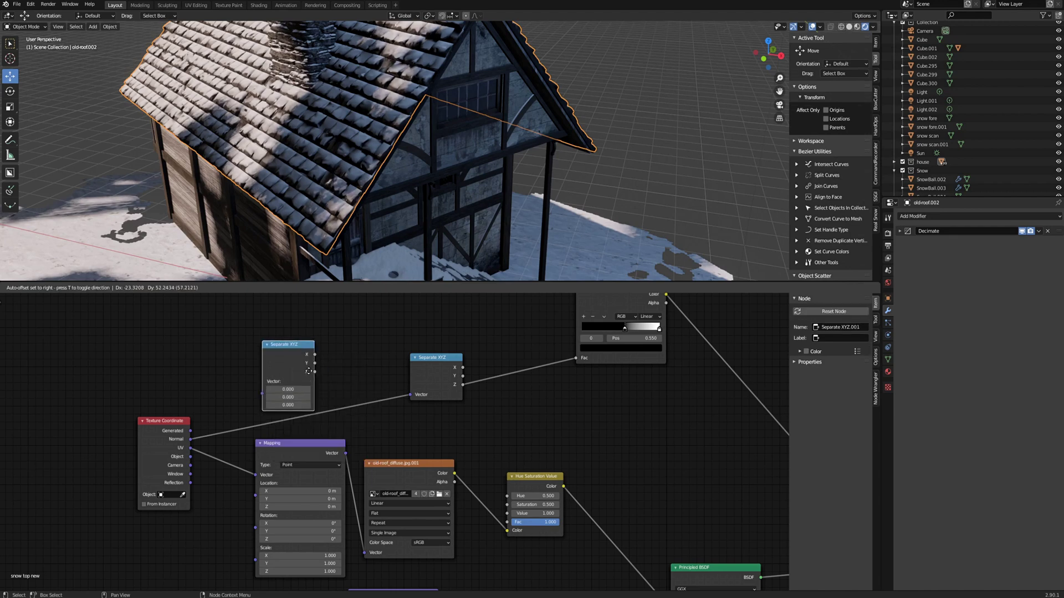
{"action": "left_click", "coordinate": [305, 362]}
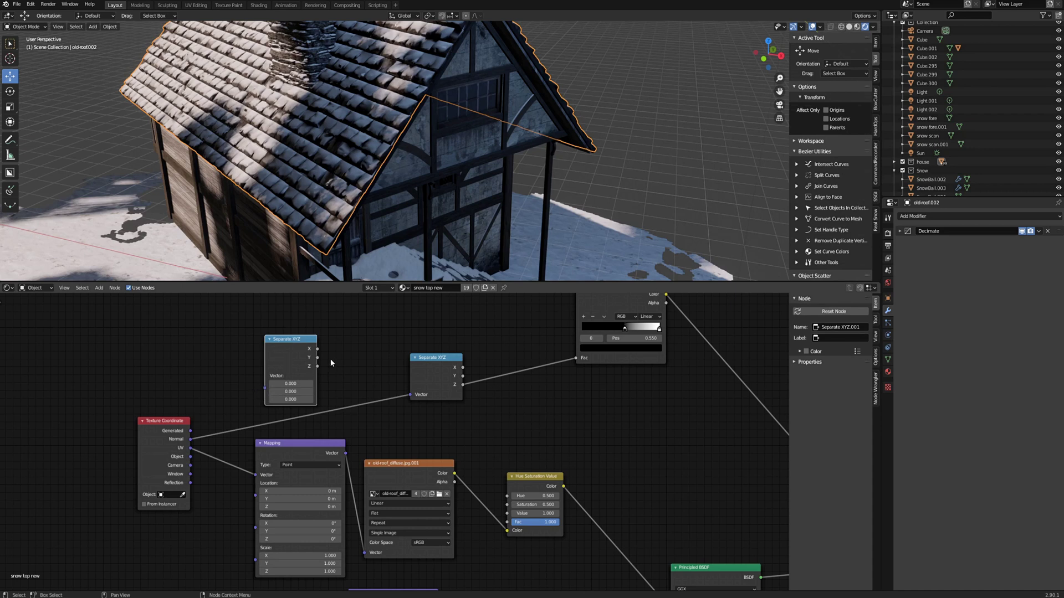
{"action": "key", "text": "x"}
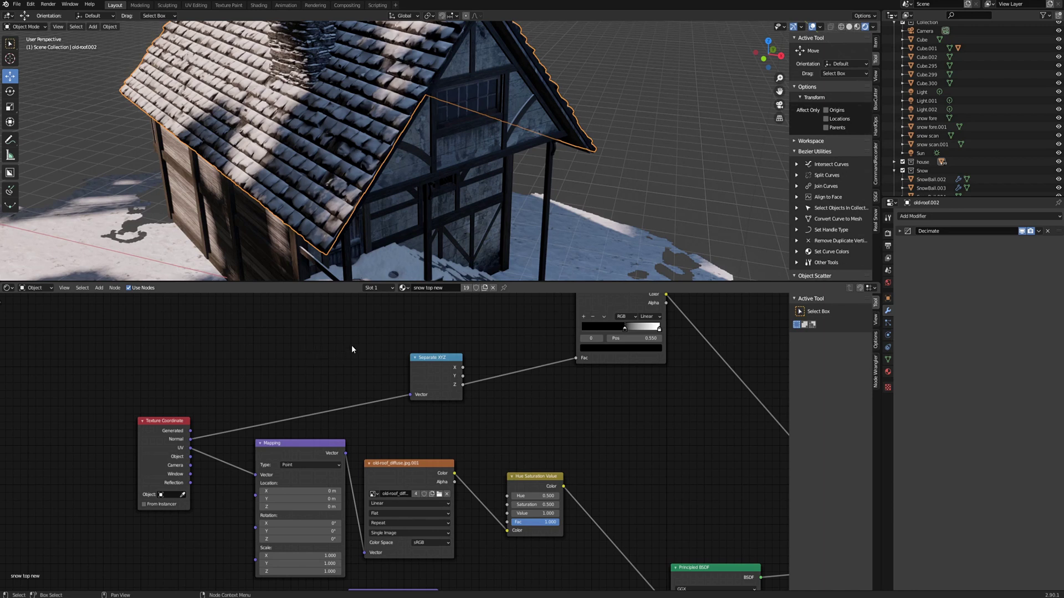
- Connect the Separate XYZ node's Y output to the ColorRamp's Fac input and inspect both slopes of the roof
{"action": "middle_click_drag", "start_coordinate": [351, 346], "coordinate": [279, 383]}
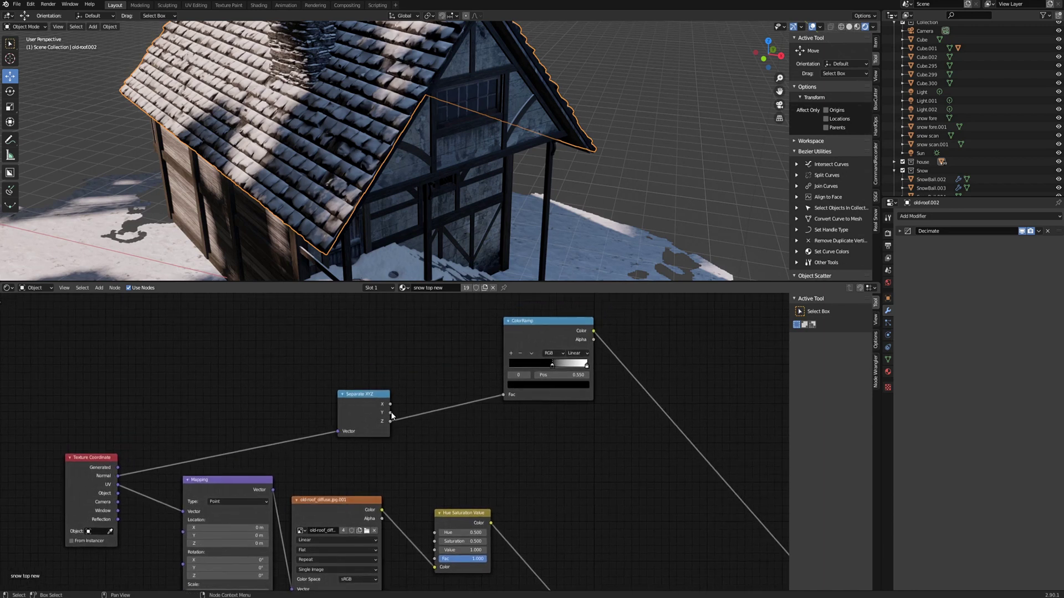
{"action": "left_click_drag", "start_coordinate": [389, 413], "coordinate": [394, 414]}
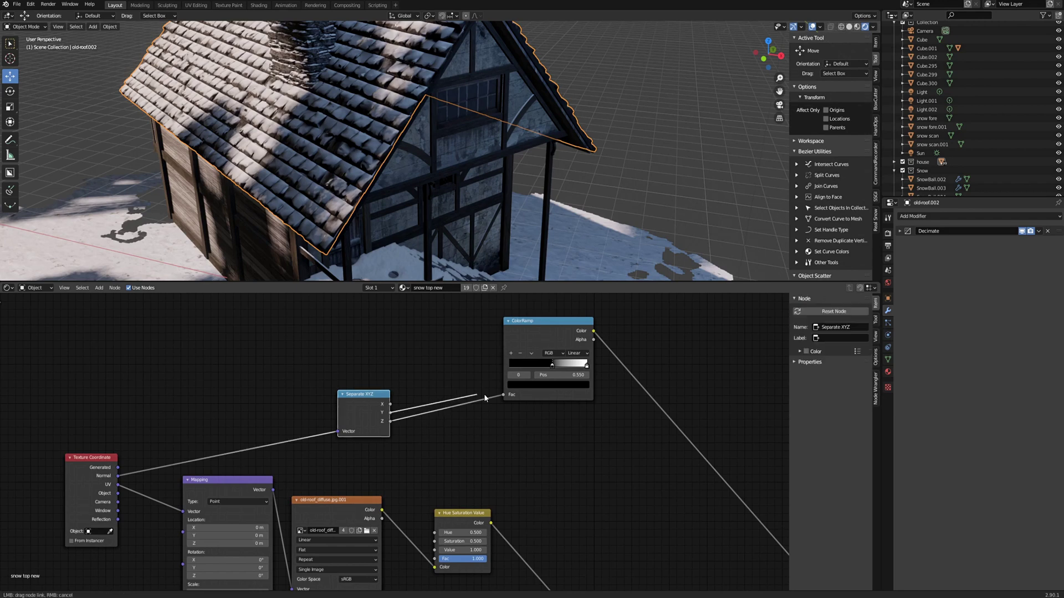
{"action": "left_click_drag", "start_coordinate": [504, 398], "coordinate": [504, 395]}
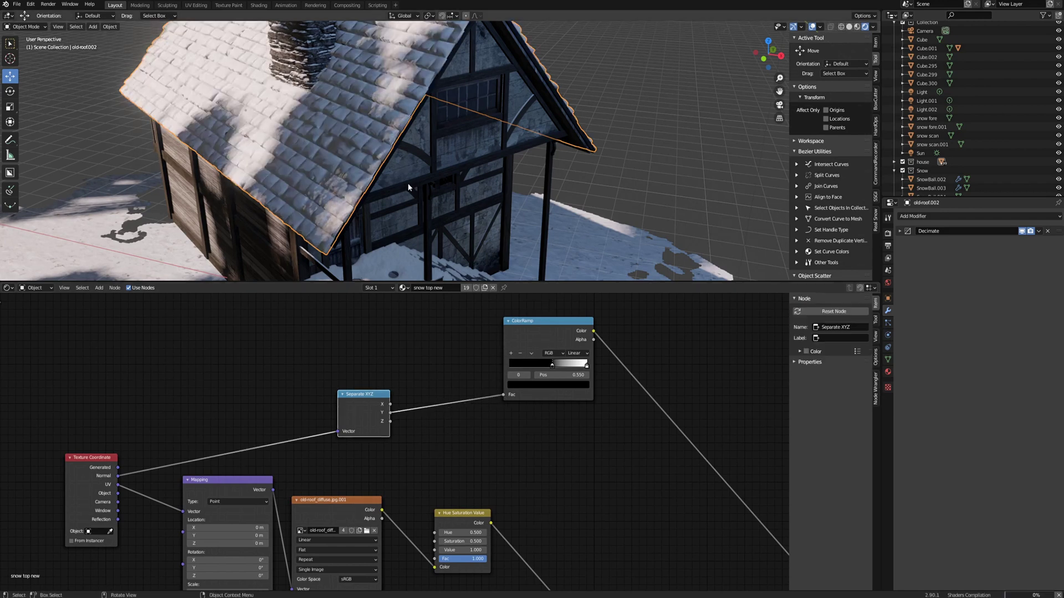
{"action": "middle_click_drag", "start_coordinate": [408, 185], "coordinate": [357, 185]}
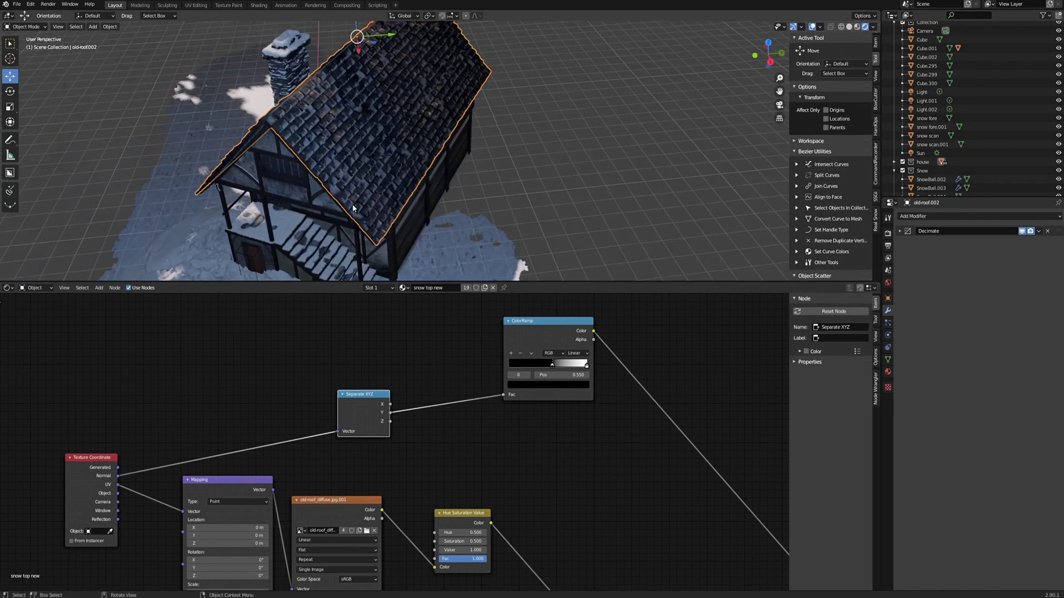
{"action": "middle_click_drag", "start_coordinate": [370, 238], "coordinate": [426, 209]}
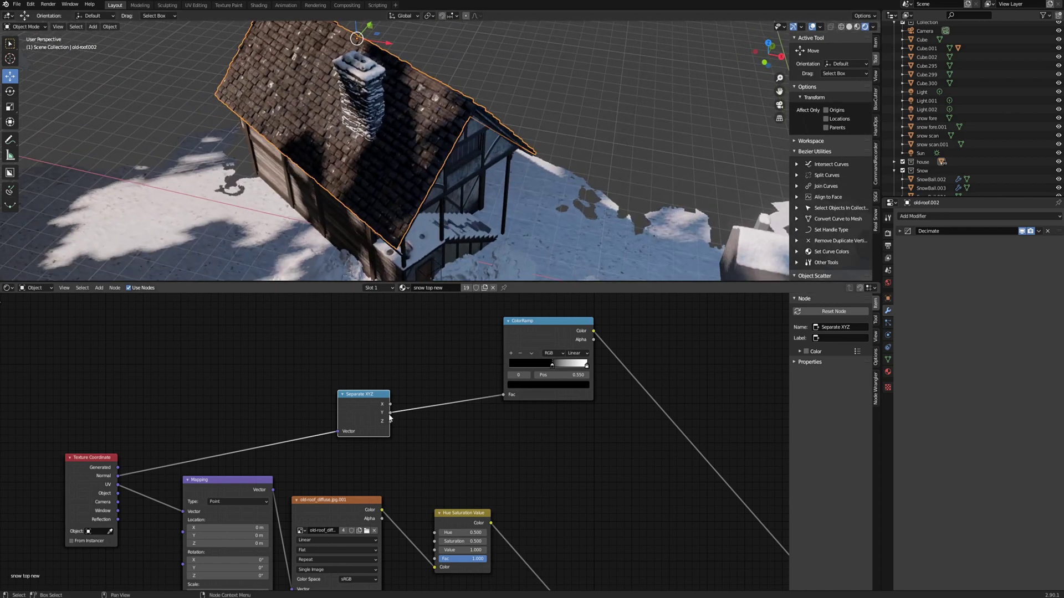
- Reconnect the Separate XYZ node's Z output to the ColorRamp's Fac input
{"action": "left_click_drag", "start_coordinate": [390, 422], "coordinate": [423, 422]}
{"action": "left_click_drag", "start_coordinate": [508, 395], "coordinate": [503, 395]}
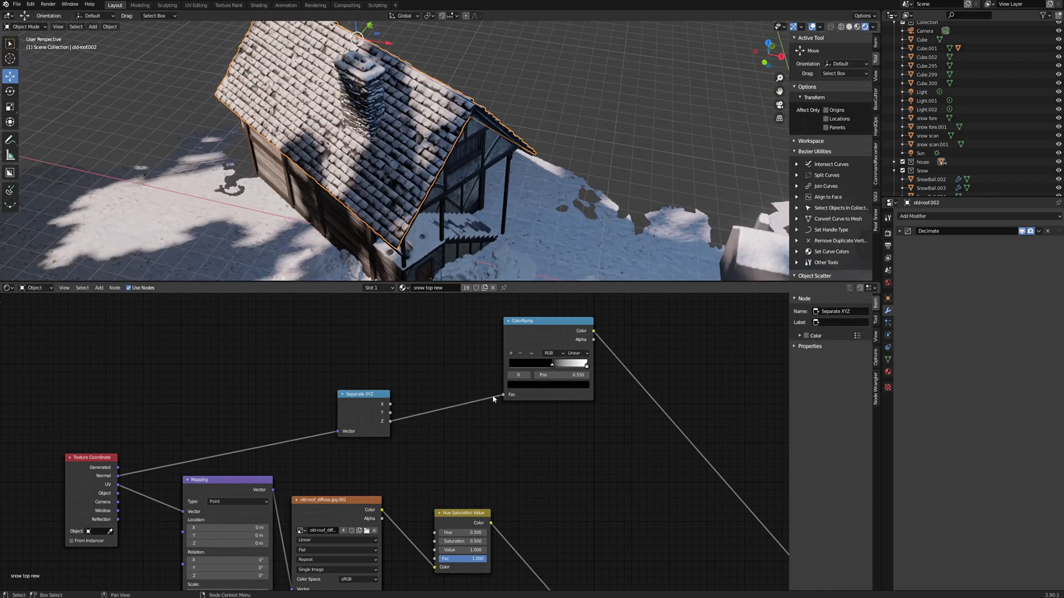
- Select the white stop of the snow mask ColorRamp and place it at position 1.000
{"action": "middle_click_drag", "start_coordinate": [446, 360], "coordinate": [402, 379]}
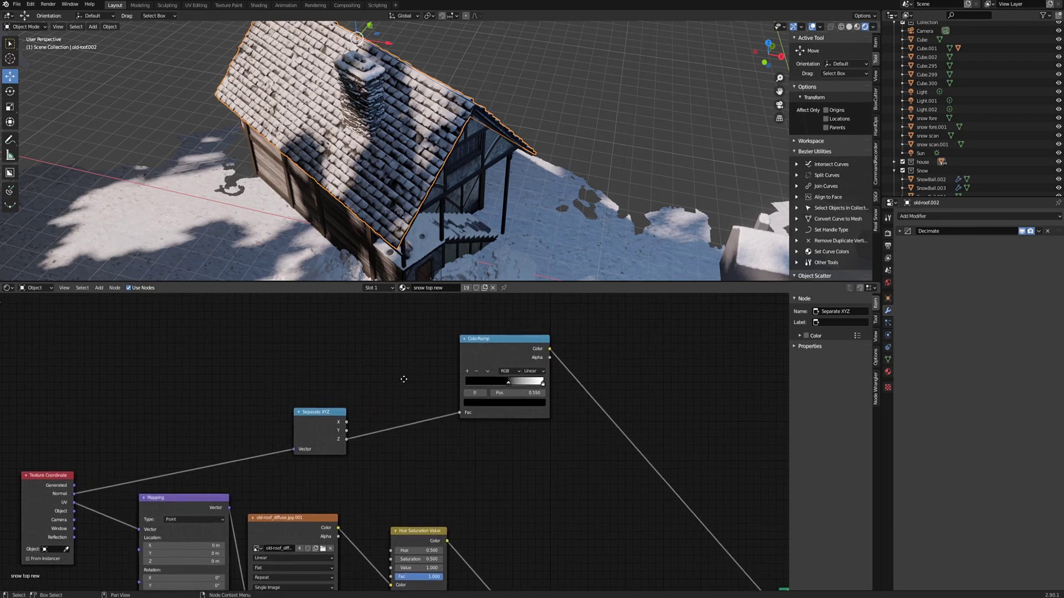
{"action": "left_click", "coordinate": [472, 358]}
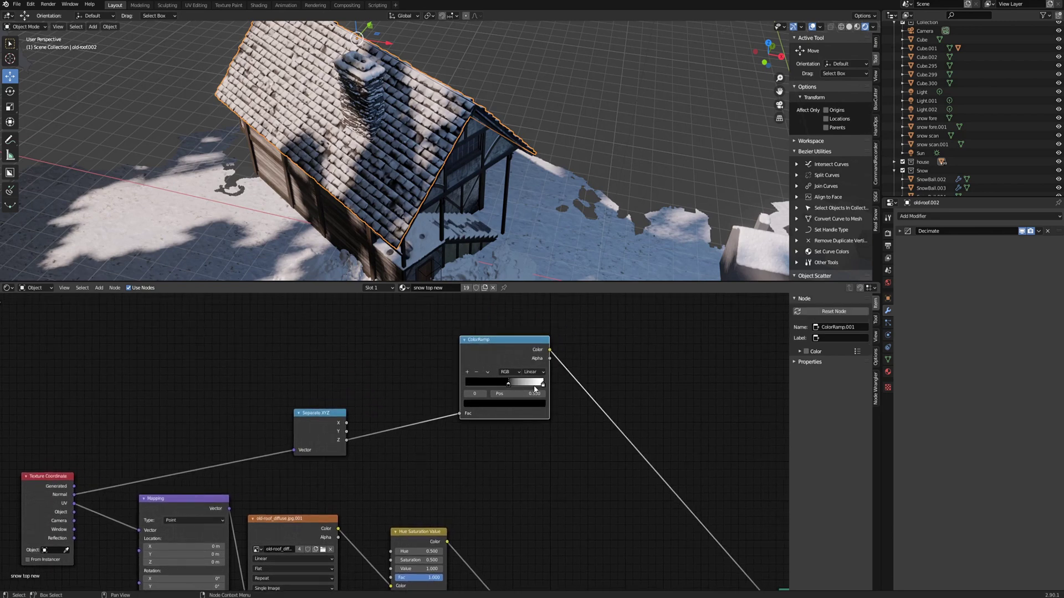
{"action": "mouse_move", "coordinate": [542, 387]}
{"action": "left_mouse_down"}
{"action": "mouse_move", "coordinate": [506, 383]}
{"action": "mouse_move", "coordinate": [550, 382]}
{"action": "left_mouse_up"}
- Examine how the ColorRamp, the tile shader and the white snow shader feed the Mix Shader and Material Output
{"action": "scroll", "coordinate": [480, 392], "scroll_direction": "down", "scroll_amount": 1}
{"action": "middle_click_drag", "start_coordinate": [550, 421], "coordinate": [461, 323]}
{"action": "scroll", "coordinate": [525, 375], "scroll_direction": "down", "scroll_amount": 1}
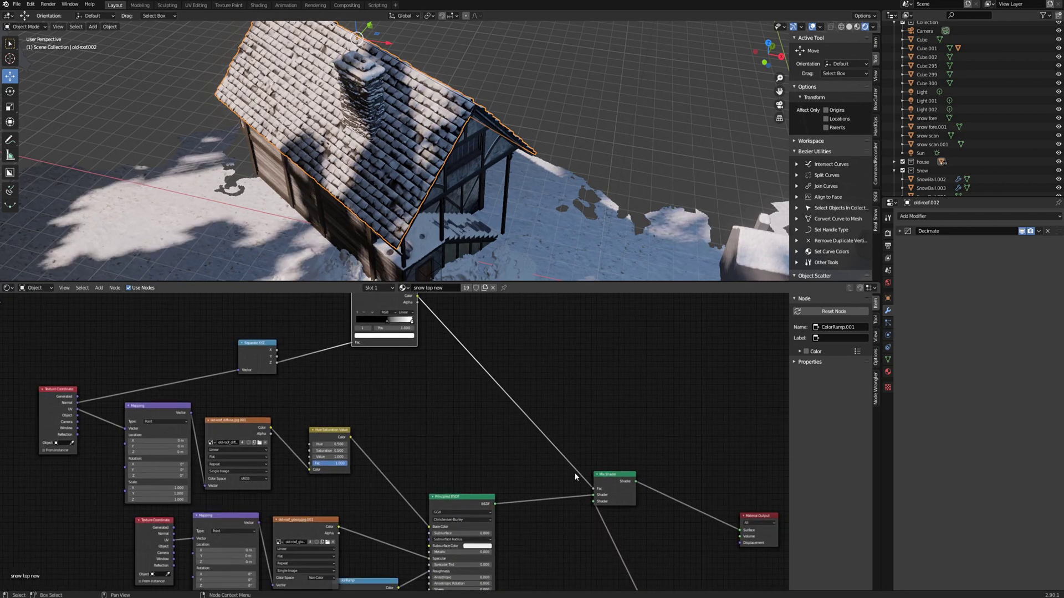
{"action": "middle_click_drag", "start_coordinate": [575, 475], "coordinate": [446, 369]}
{"action": "scroll", "coordinate": [604, 431], "scroll_direction": "up", "scroll_amount": 2}
{"action": "scroll", "coordinate": [568, 422], "scroll_direction": "down", "scroll_amount": 1}
{"action": "scroll", "coordinate": [519, 430], "scroll_direction": "up", "scroll_amount": 1}
{"action": "scroll", "coordinate": [519, 431], "scroll_direction": "down", "scroll_amount": 4}
{"action": "scroll", "coordinate": [406, 386], "scroll_direction": "up", "scroll_amount": 1}
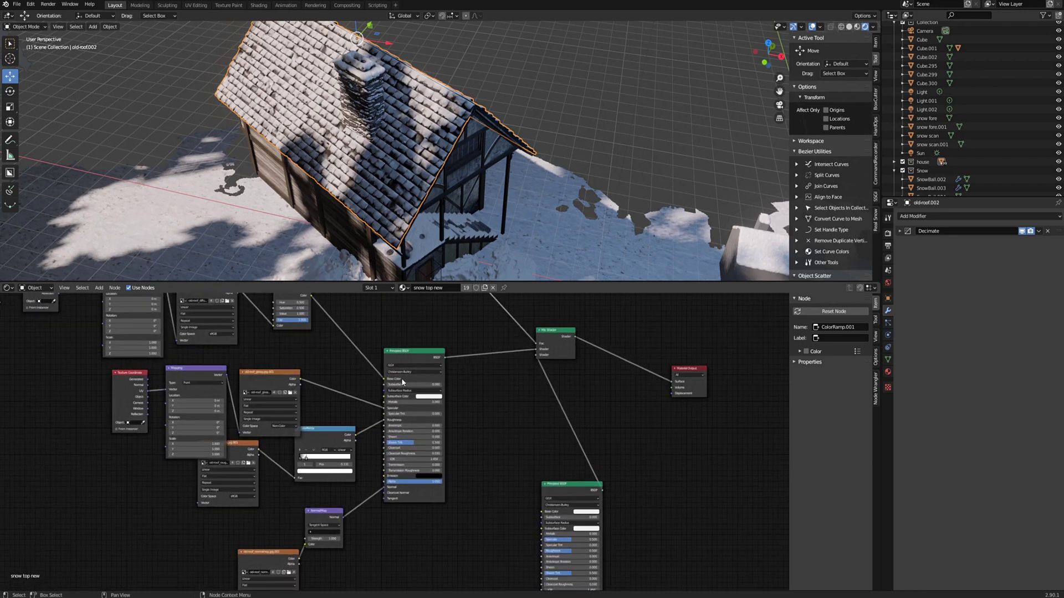
{"action": "scroll", "coordinate": [401, 378], "scroll_direction": "up", "scroll_amount": 2}
{"action": "scroll", "coordinate": [410, 371], "scroll_direction": "down", "scroll_amount": 2}
{"action": "scroll", "coordinate": [416, 365], "scroll_direction": "up", "scroll_amount": 2}
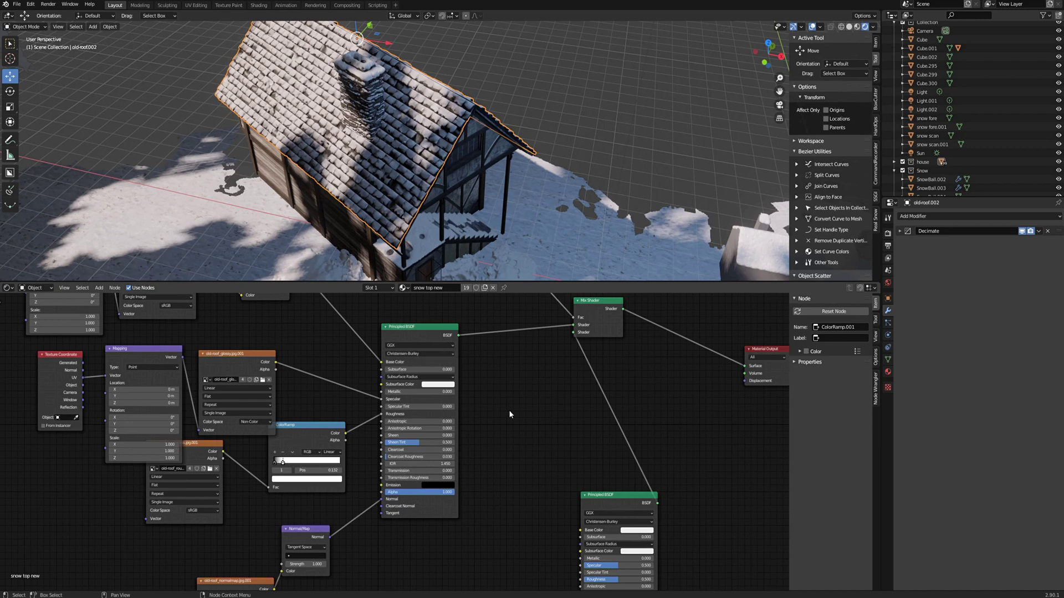
{"action": "scroll", "coordinate": [509, 414], "scroll_direction": "down", "scroll_amount": 1}
- Reposition the white snow Principled BSDF and the roof-tile Principled BSDF nodes to separate them more clearly
{"action": "left_click_drag", "start_coordinate": [557, 480], "coordinate": [526, 500]}
{"action": "mouse_move", "coordinate": [422, 362]}
{"action": "left_mouse_down"}
{"action": "mouse_move", "coordinate": [403, 356]}
{"action": "mouse_move", "coordinate": [416, 356]}
{"action": "left_mouse_up"}
- Unlink the white snow Principled BSDF from the Mix Shader's second Shader input to check the bare roof, and relink it
{"action": "scroll", "coordinate": [410, 200], "scroll_direction": "up", "scroll_amount": 2}
{"action": "middle_click_drag", "start_coordinate": [402, 339], "coordinate": [420, 356]}
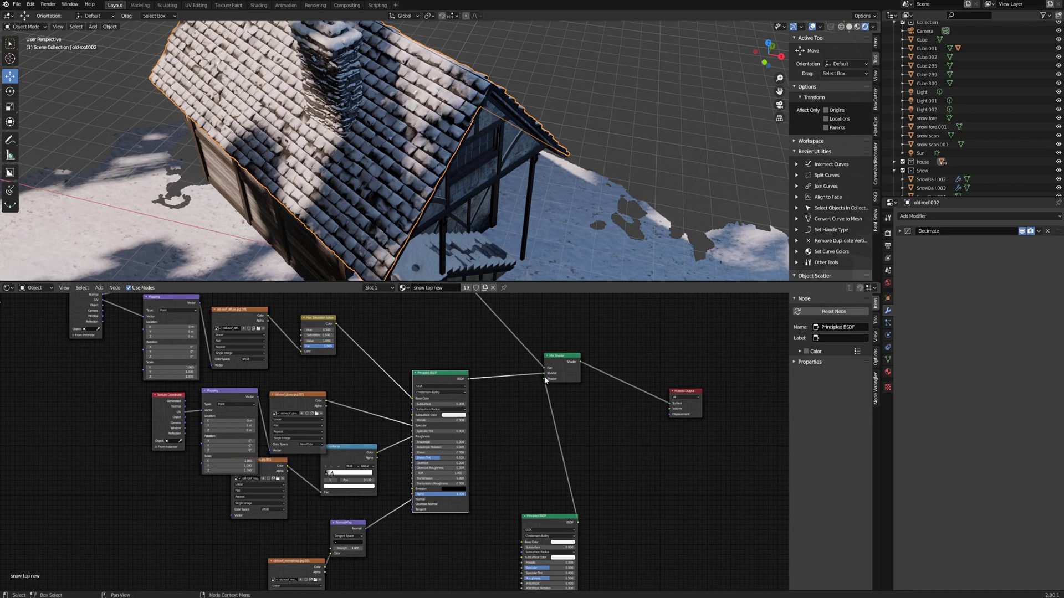
{"action": "left_click_drag", "start_coordinate": [544, 379], "coordinate": [518, 365]}
{"action": "scroll", "coordinate": [405, 124], "scroll_direction": "up", "scroll_amount": 2}
{"action": "mouse_move", "coordinate": [405, 124]}
{"action": "middle_mouse_down"}
{"action": "mouse_move", "coordinate": [480, 122]}
{"action": "mouse_move", "coordinate": [411, 130]}
{"action": "middle_mouse_up"}
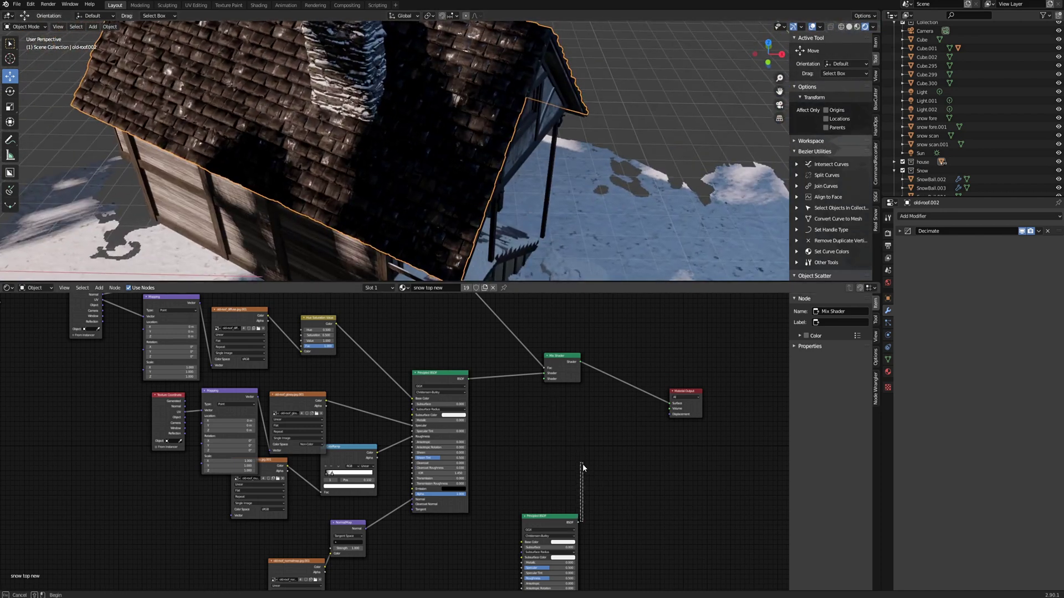
{"action": "left_click_drag", "start_coordinate": [552, 378], "coordinate": [544, 379]}
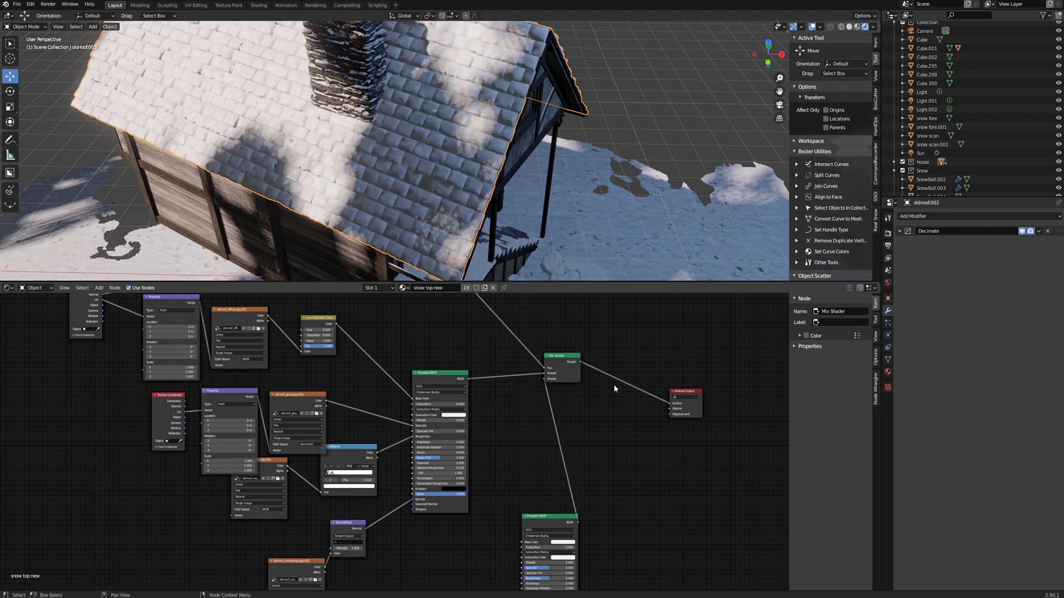
{"action": "scroll", "coordinate": [566, 387], "scroll_direction": "up", "scroll_amount": 2}
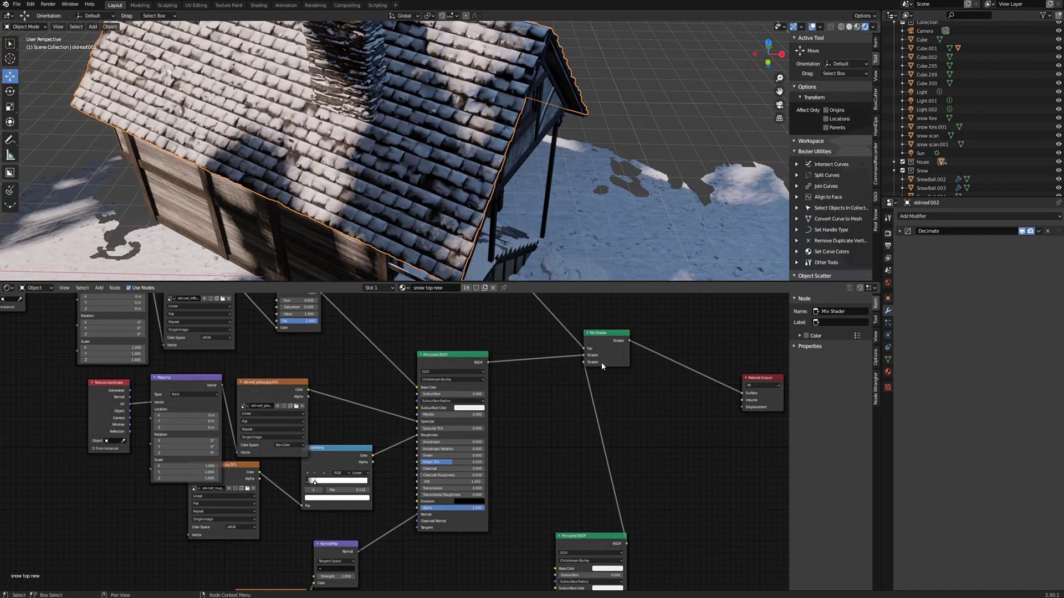
- Move the black stop of the snow mask ColorRamp to about 0.8 and check the roof from a lower angle
{"action": "middle_click_drag", "start_coordinate": [543, 354], "coordinate": [567, 474]}
{"action": "scroll", "coordinate": [497, 378], "scroll_direction": "down", "scroll_amount": 1}
{"action": "middle_click_drag", "start_coordinate": [445, 338], "coordinate": [456, 448]}
{"action": "left_click_drag", "start_coordinate": [441, 414], "coordinate": [457, 417]}
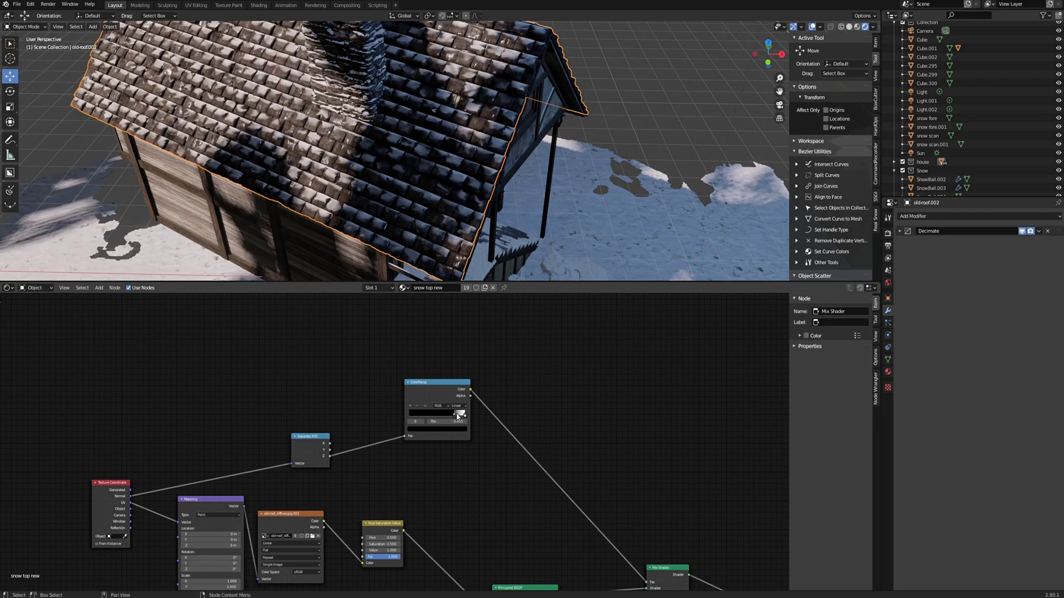
{"action": "middle_click_drag", "start_coordinate": [444, 177], "coordinate": [402, 142]}
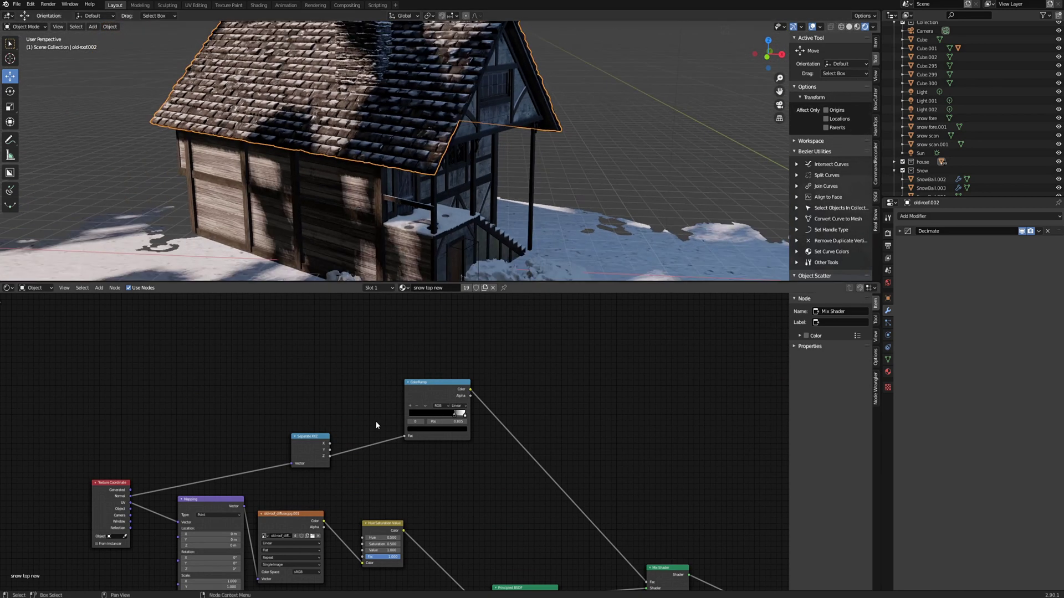
- Hide the SnowBall.002 snow mesh covering the small block house and select the bare house, Cube.001
{"action": "scroll", "coordinate": [328, 394], "scroll_direction": "down", "scroll_amount": 3}
{"action": "middle_click_drag", "start_coordinate": [392, 184], "coordinate": [285, 102], "text": "shift"}
{"action": "middle_click_drag", "start_coordinate": [396, 159], "coordinate": [477, 198], "text": "shift"}
{"action": "middle_click_drag", "start_coordinate": [584, 176], "coordinate": [511, 240], "text": "shift"}
{"action": "scroll", "coordinate": [479, 179], "scroll_direction": "down", "scroll_amount": 3}
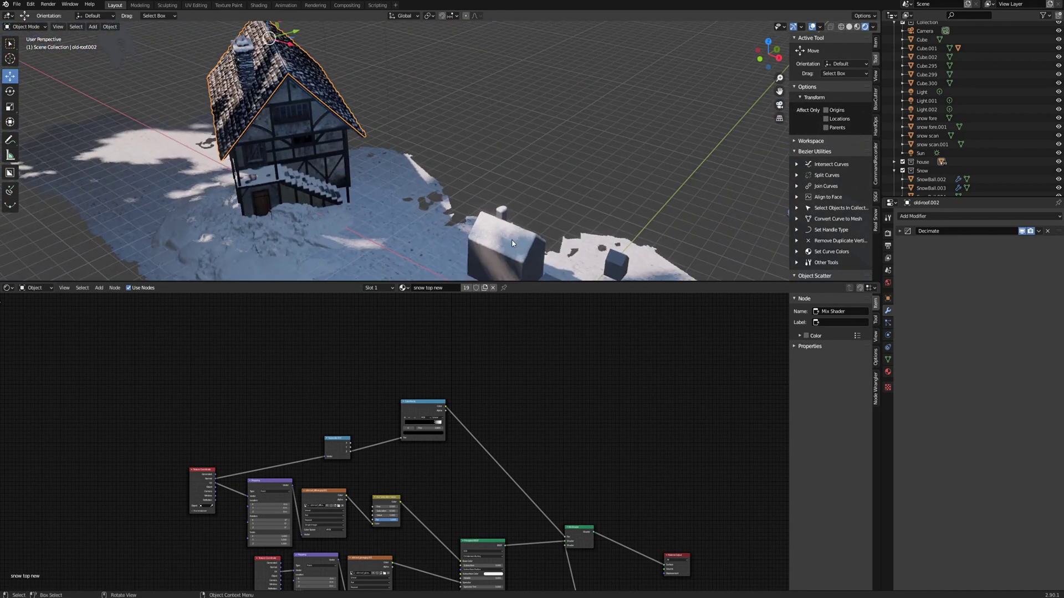
{"action": "left_click", "coordinate": [510, 241]}
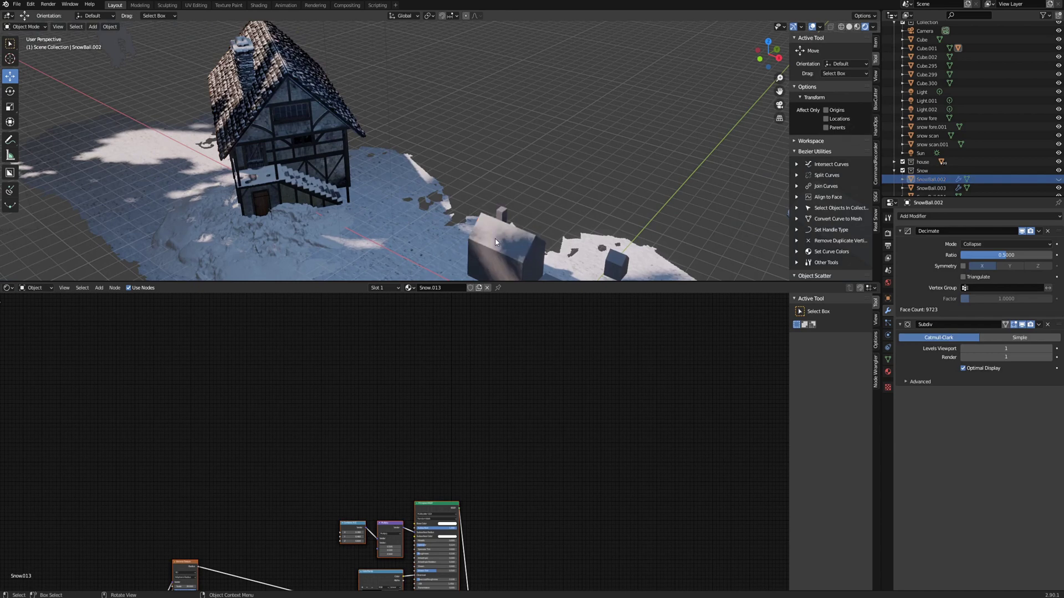
{"action": "left_click", "coordinate": [510, 248]}
{"action": "left_click_drag", "start_coordinate": [539, 276], "coordinate": [454, 236]}
{"action": "scroll", "coordinate": [433, 236], "scroll_direction": "up", "scroll_amount": 2}
{"action": "middle_click_drag", "start_coordinate": [330, 235], "coordinate": [326, 195]}
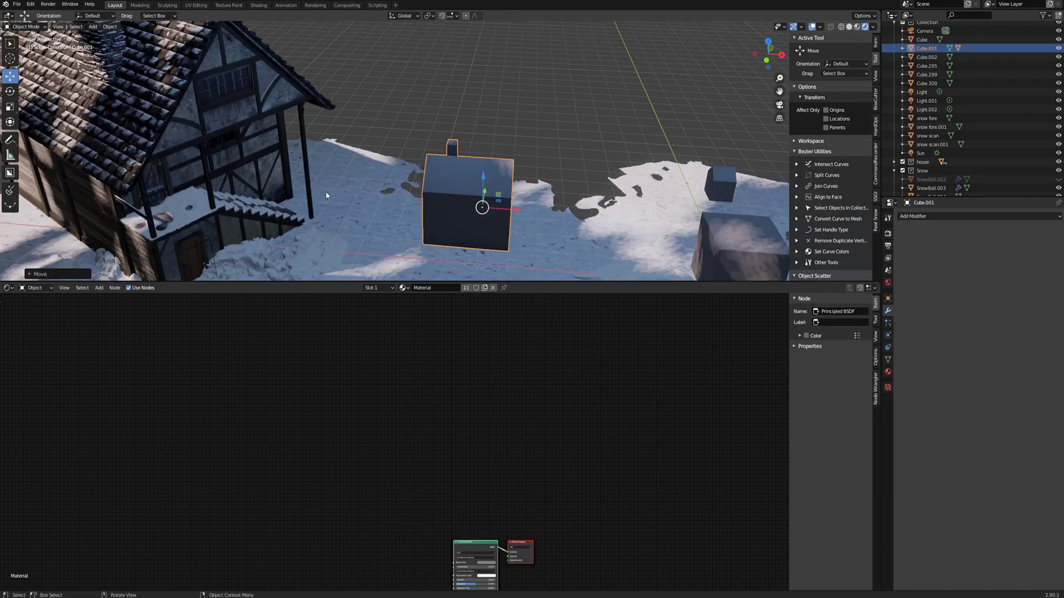
- Copy the Separate XYZ, ColorRamp, Mix Shader and white snow Principled BSDF nodes from the tiled roof's snow top new material
{"action": "left_click", "coordinate": [116, 120]}
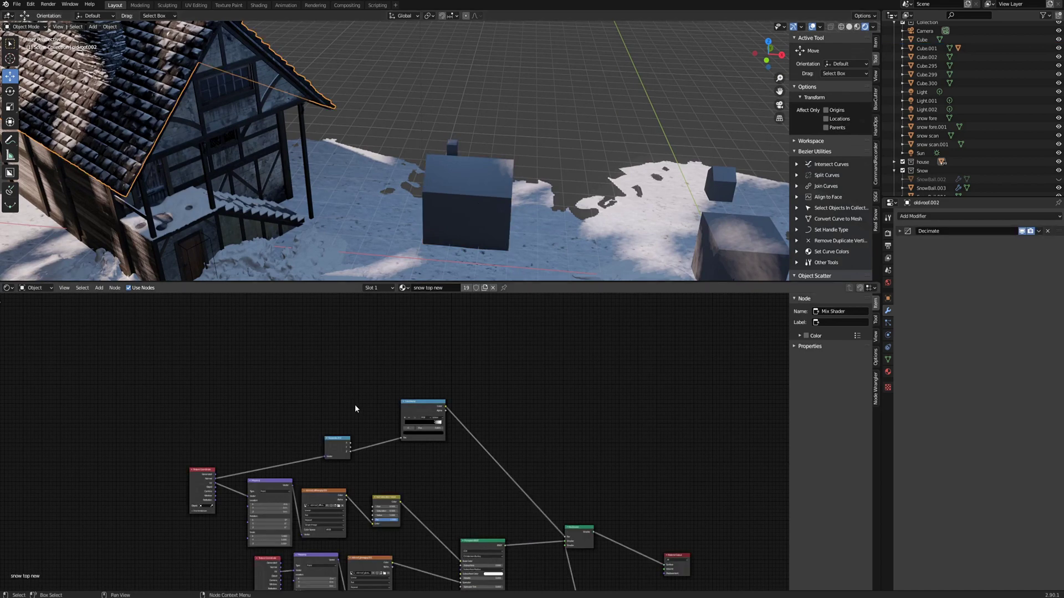
{"action": "left_click_drag", "start_coordinate": [314, 442], "coordinate": [337, 421]}
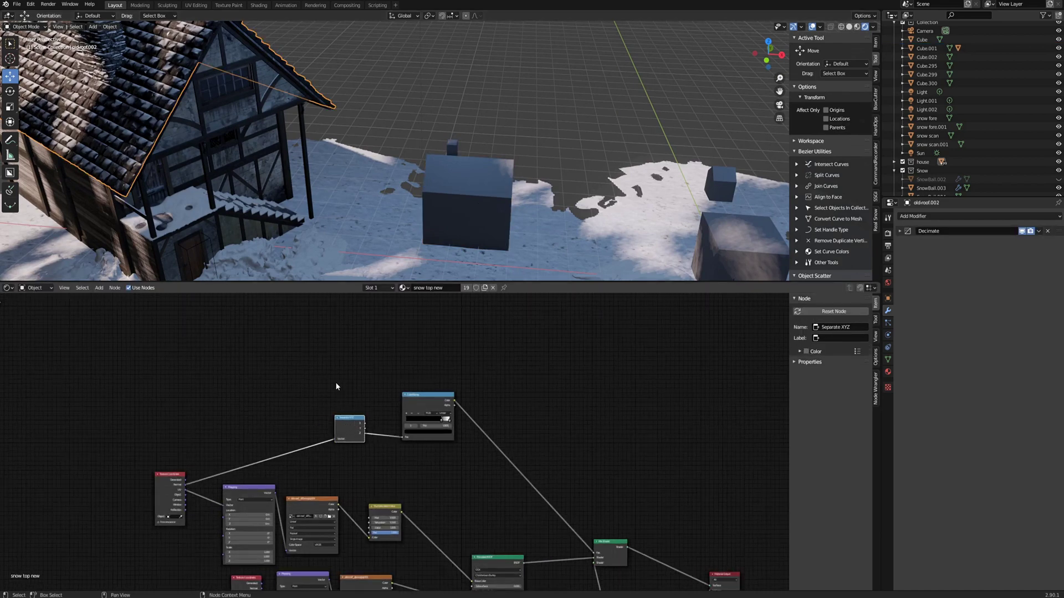
{"action": "left_click_drag", "start_coordinate": [332, 377], "coordinate": [465, 441]}
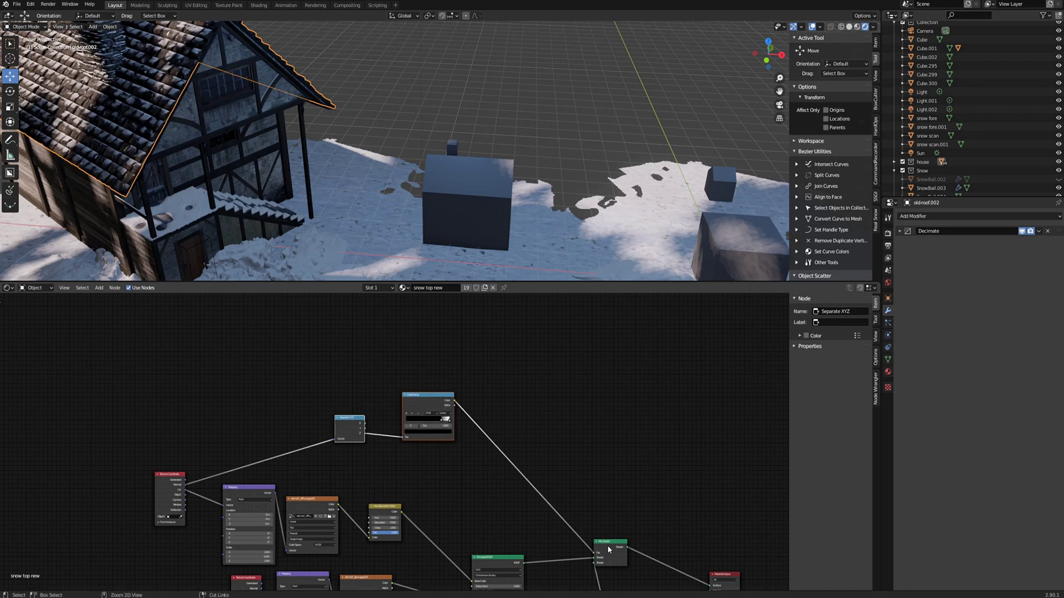
{"action": "left_click", "coordinate": [607, 546]}
{"action": "middle_click_drag", "start_coordinate": [587, 485], "coordinate": [568, 408]}
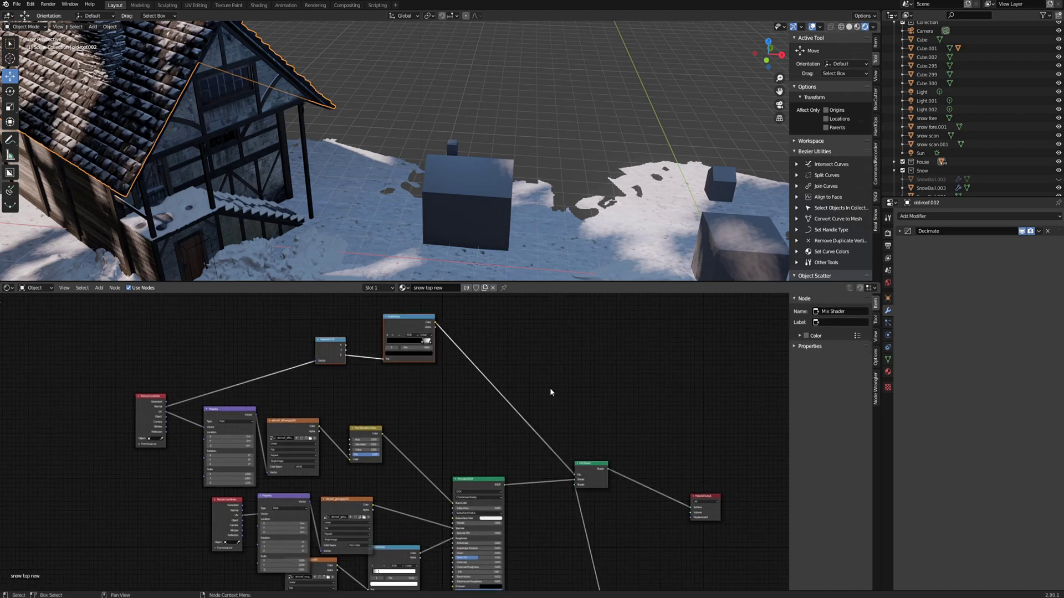
{"action": "scroll", "coordinate": [578, 487], "scroll_direction": "down", "scroll_amount": 2}
{"action": "middle_click_drag", "start_coordinate": [570, 516], "coordinate": [563, 413]}
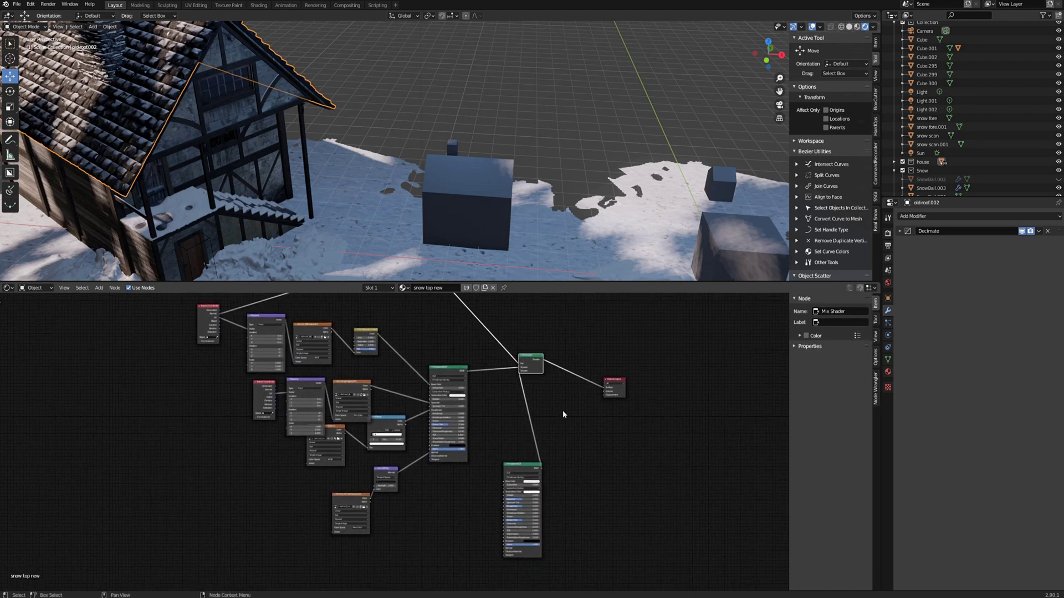
{"action": "left_click", "coordinate": [523, 474]}
{"action": "scroll", "coordinate": [549, 458], "scroll_direction": "up", "scroll_amount": 3, "text": "shift"}
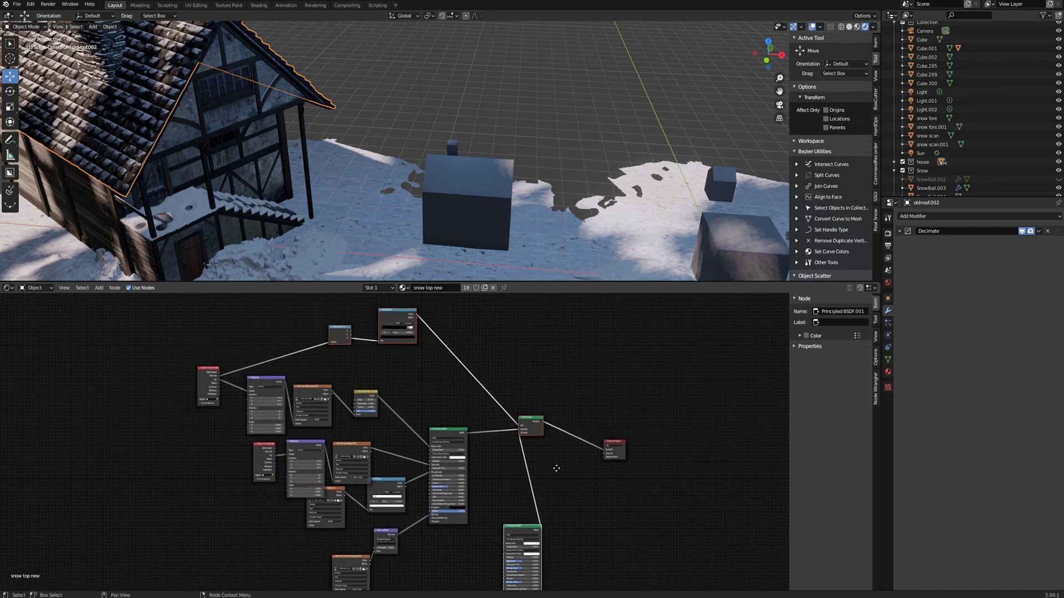
- Paste the copied snow nodes into the material of the small block house
{"action": "left_click", "coordinate": [491, 179]}
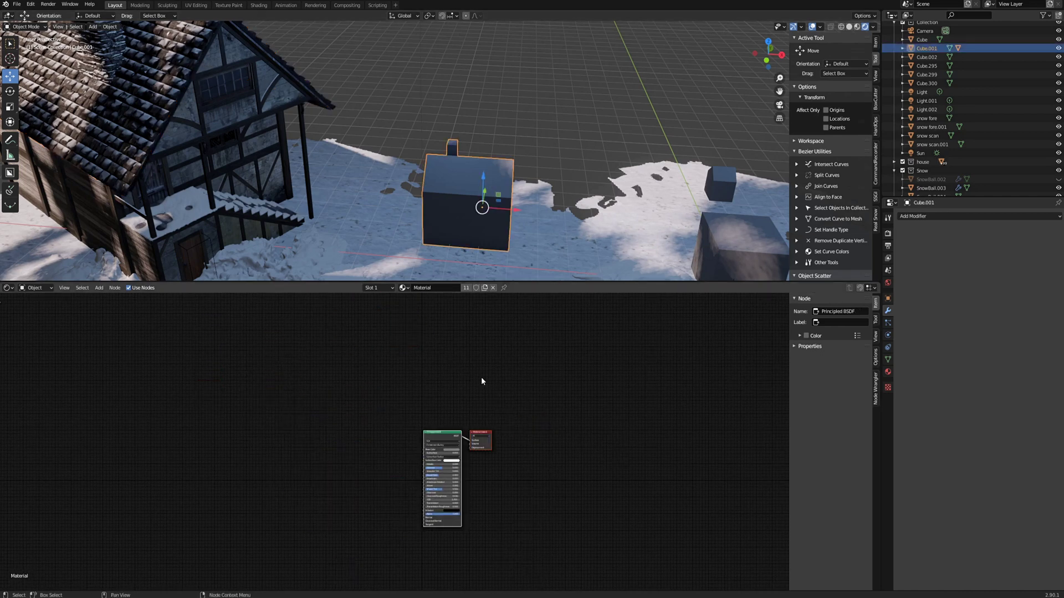
{"action": "key", "text": "ctrl+v"}
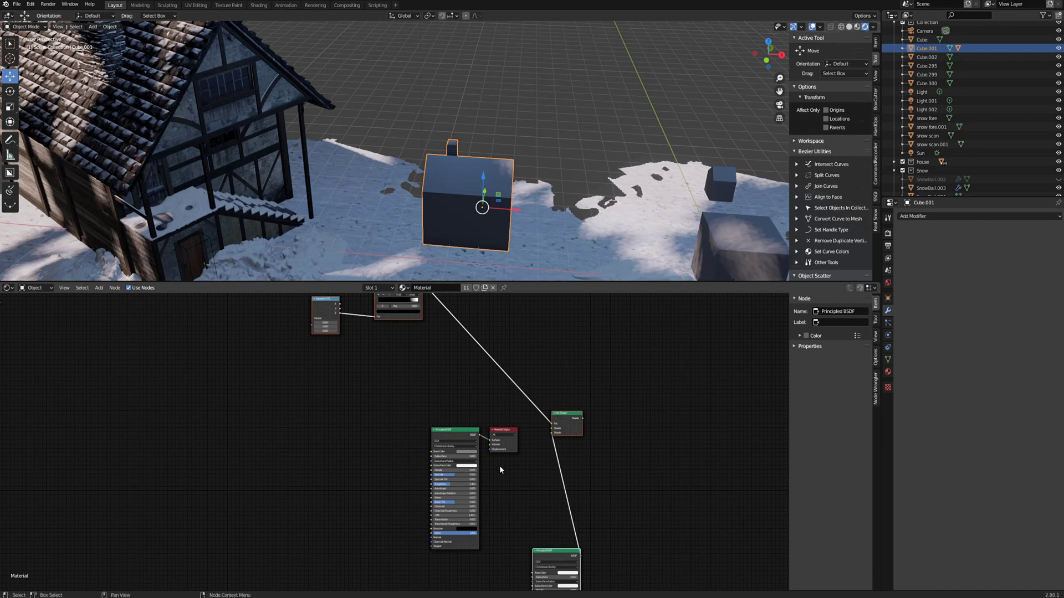
{"action": "middle_click_drag", "start_coordinate": [391, 375], "coordinate": [400, 425]}
{"action": "left_click_drag", "start_coordinate": [421, 353], "coordinate": [452, 426]}
{"action": "scroll", "coordinate": [409, 508], "scroll_direction": "up", "scroll_amount": 2}
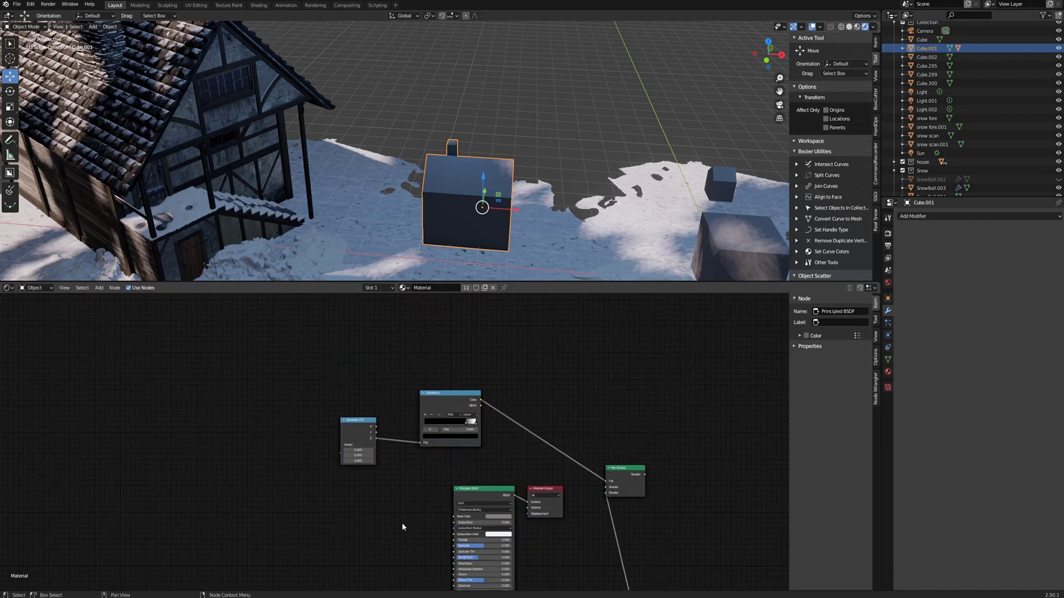
- Add an Image Texture with the old-wood-barn image and link its Color to the house's Principled BSDF Base Color
{"action": "key", "text": "shift+a"}
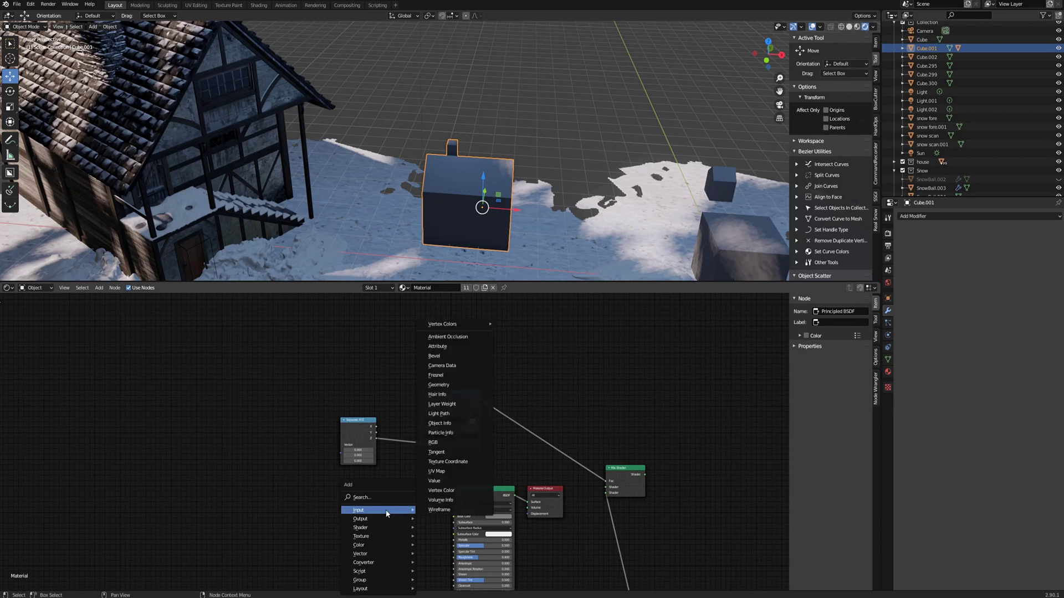
{"action": "left_click", "coordinate": [383, 497]}
{"action": "type", "text": "image"}
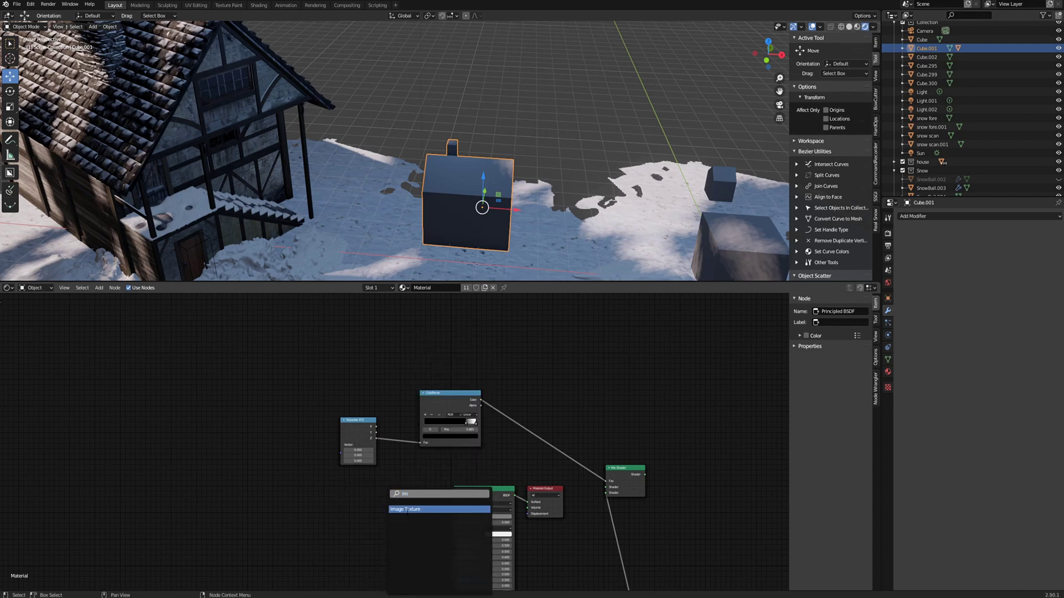
{"action": "key", "text": "Return"}
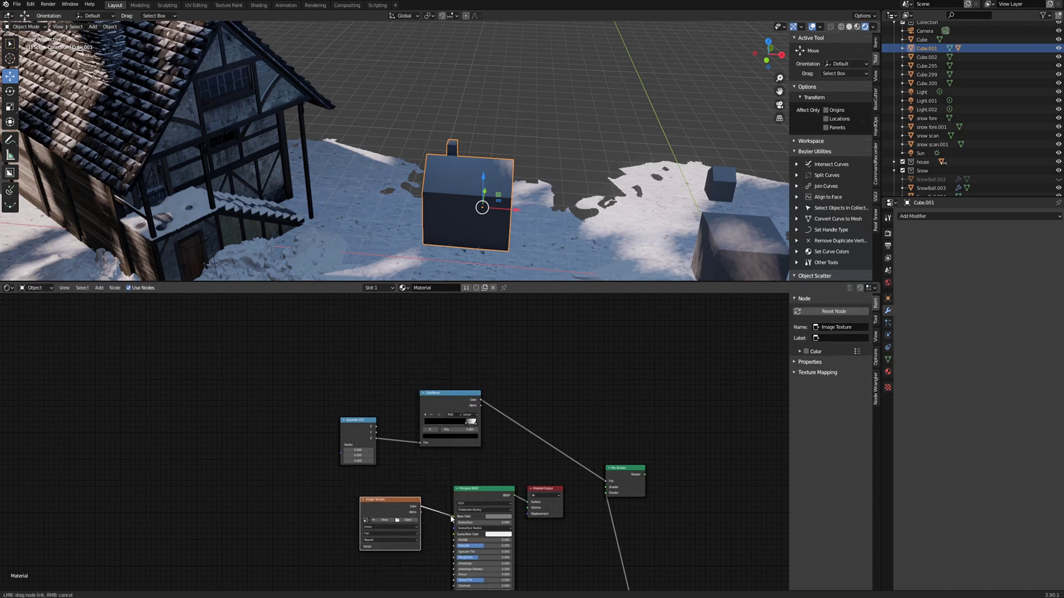
{"action": "left_click_drag", "start_coordinate": [451, 520], "coordinate": [454, 516]}
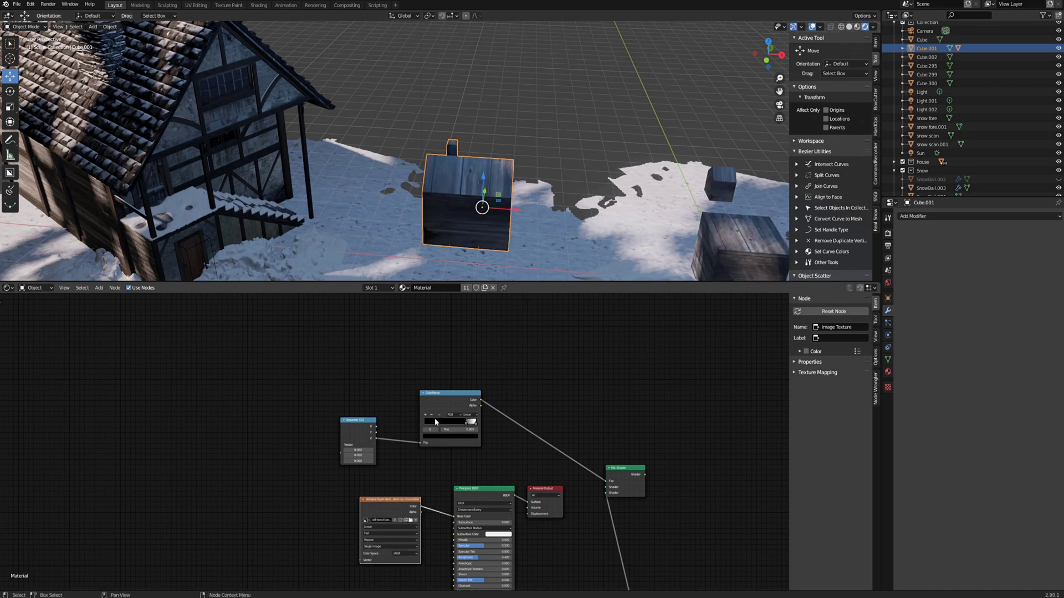
{"action": "middle_click_drag", "start_coordinate": [481, 255], "coordinate": [506, 198]}
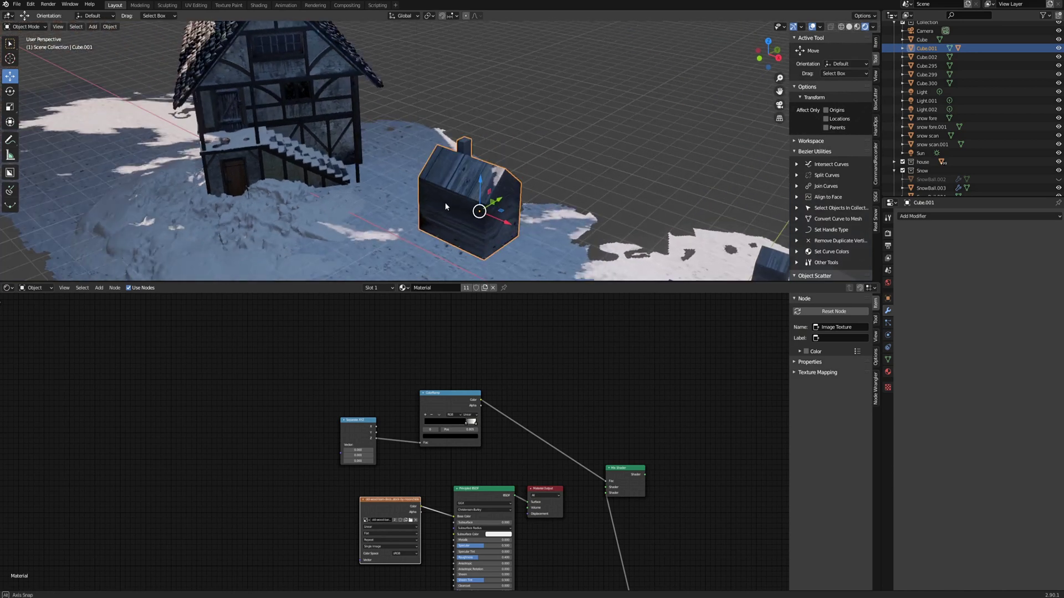
{"action": "scroll", "coordinate": [506, 199], "scroll_direction": "up", "scroll_amount": 2}
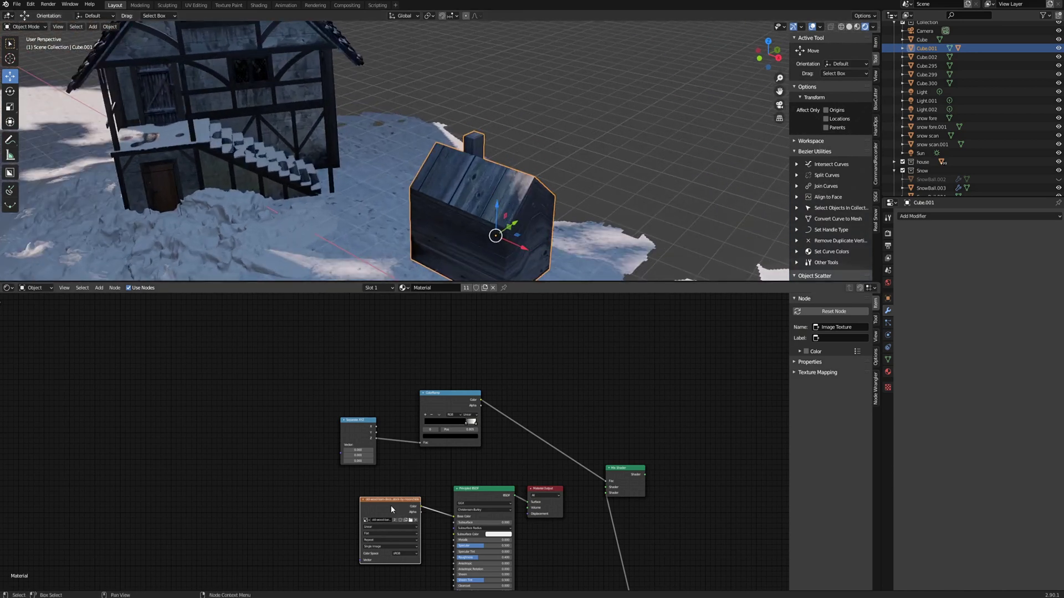
- Add Texture Coordinate and Mapping nodes to the wood texture, set its projection to Box and feed the Mapping from Generated
{"action": "key", "text": "ctrl+t"}
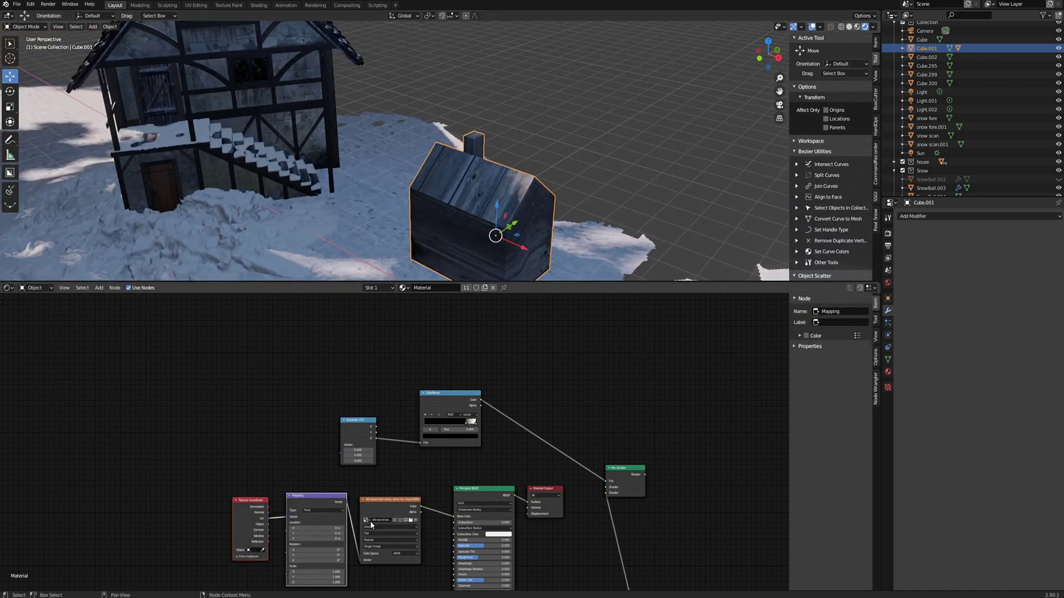
{"action": "scroll", "coordinate": [370, 520], "scroll_direction": "up", "scroll_amount": 4}
{"action": "left_click", "coordinate": [384, 526]}
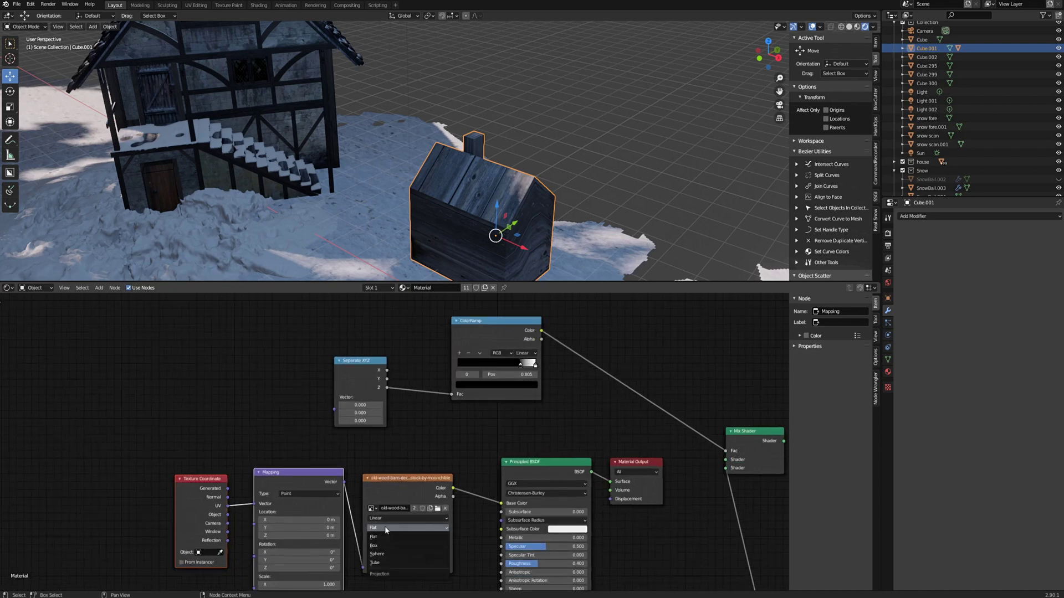
{"action": "left_click", "coordinate": [381, 546]}
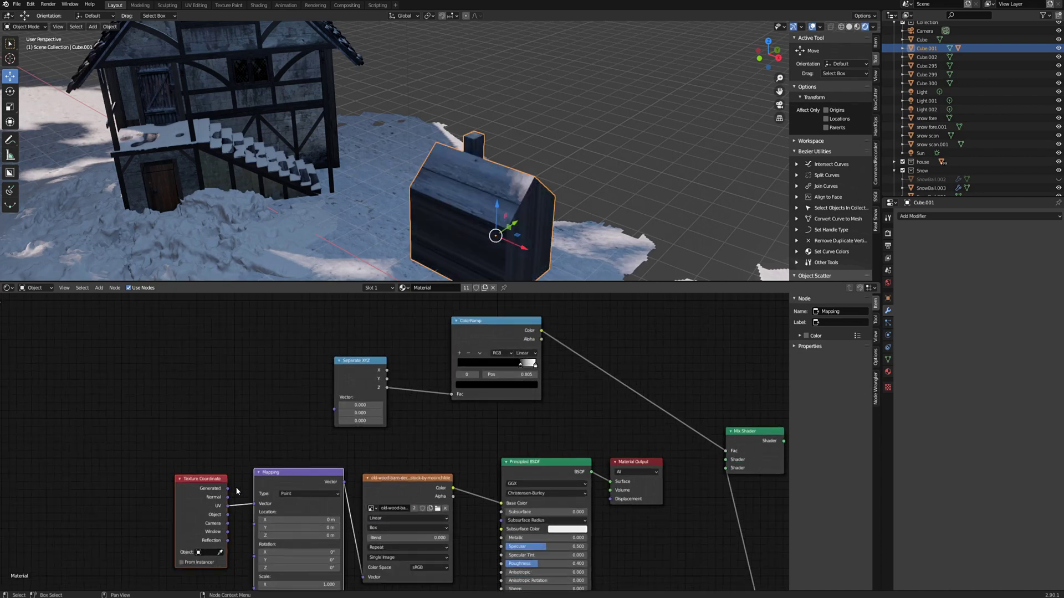
{"action": "left_click_drag", "start_coordinate": [227, 488], "coordinate": [255, 504]}
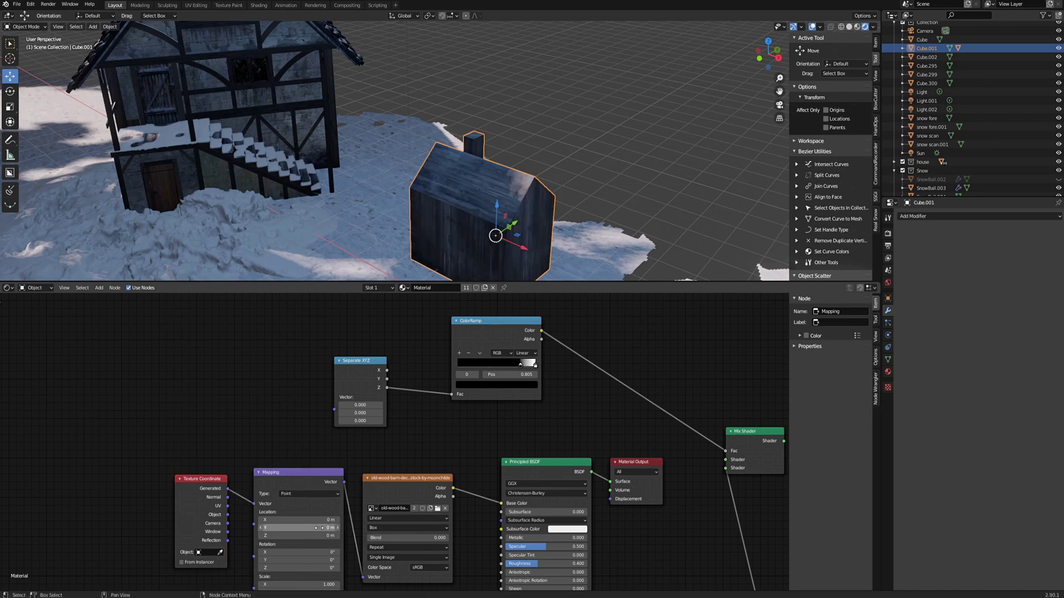
{"action": "scroll", "coordinate": [450, 189], "scroll_direction": "up", "scroll_amount": 6}
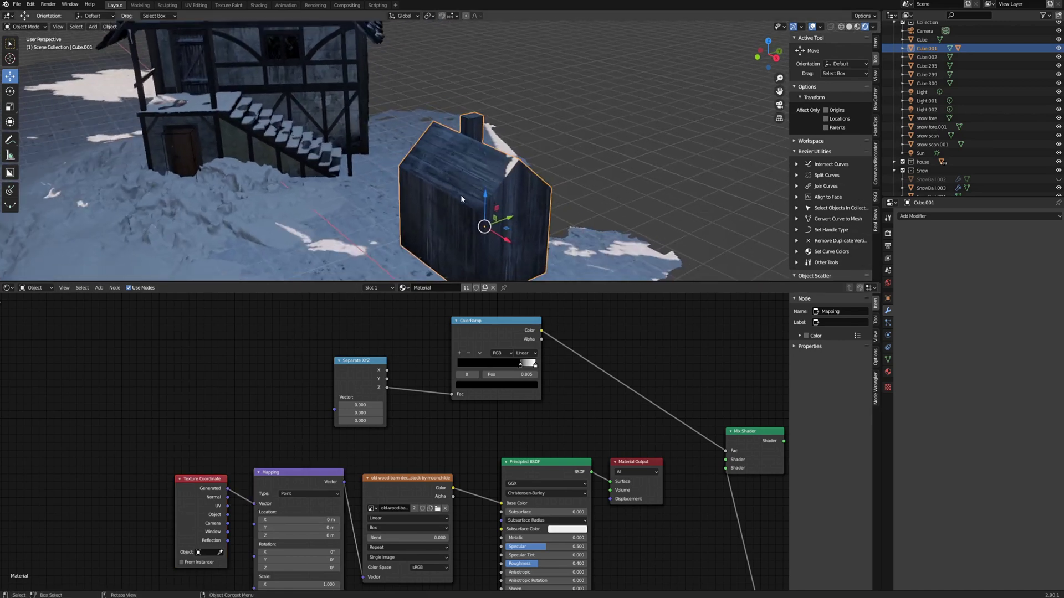
{"action": "middle_click_drag", "start_coordinate": [379, 175], "coordinate": [383, 233]}
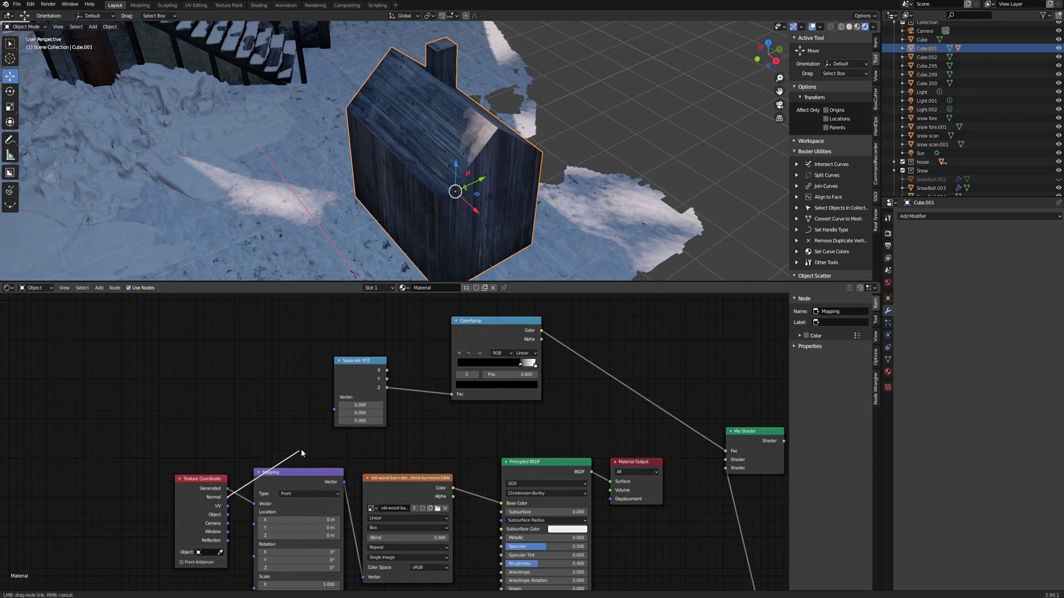
- Wire Normal into Separate XYZ, the wood shader into the Mix Shader's first Shader input, and the Mix Shader into the Material Output's Surface
{"action": "left_click_drag", "start_coordinate": [334, 411], "coordinate": [335, 412]}
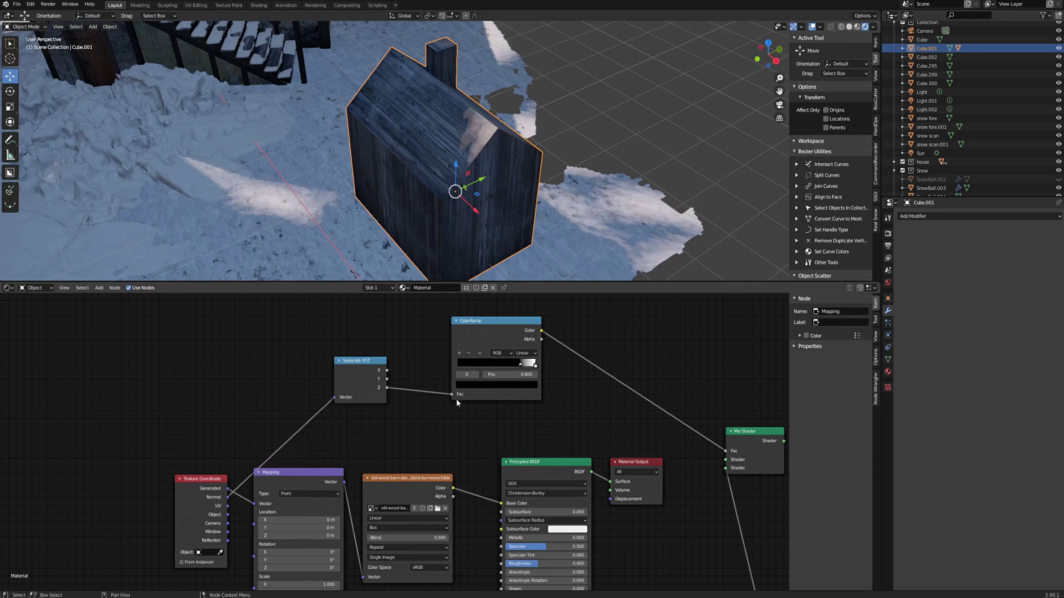
{"action": "scroll", "coordinate": [521, 410], "scroll_direction": "down", "scroll_amount": 2}
{"action": "middle_click_drag", "start_coordinate": [564, 414], "coordinate": [507, 338]}
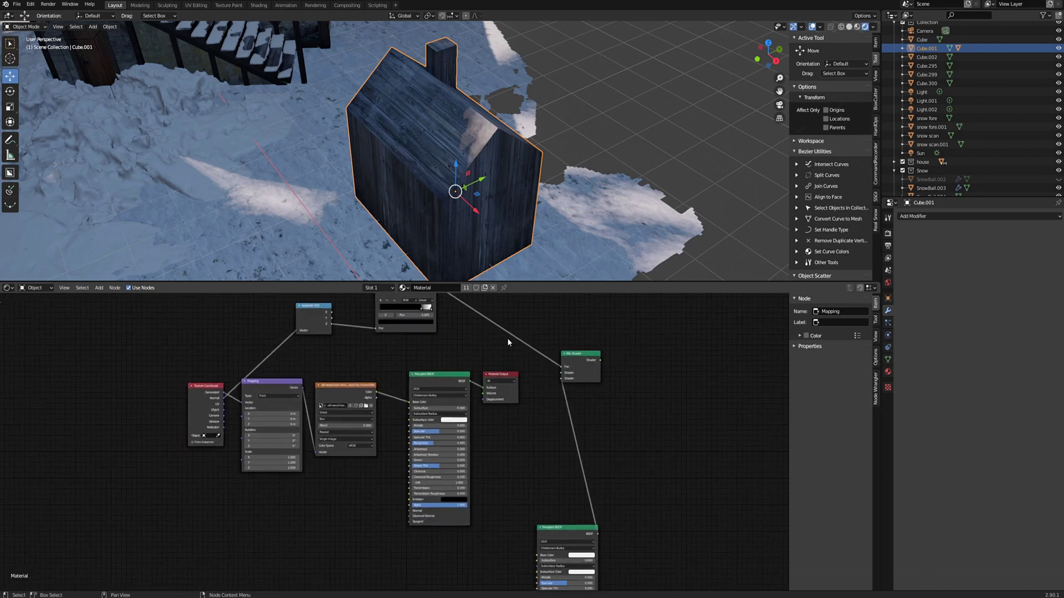
{"action": "left_click_drag", "start_coordinate": [499, 377], "coordinate": [690, 392]}
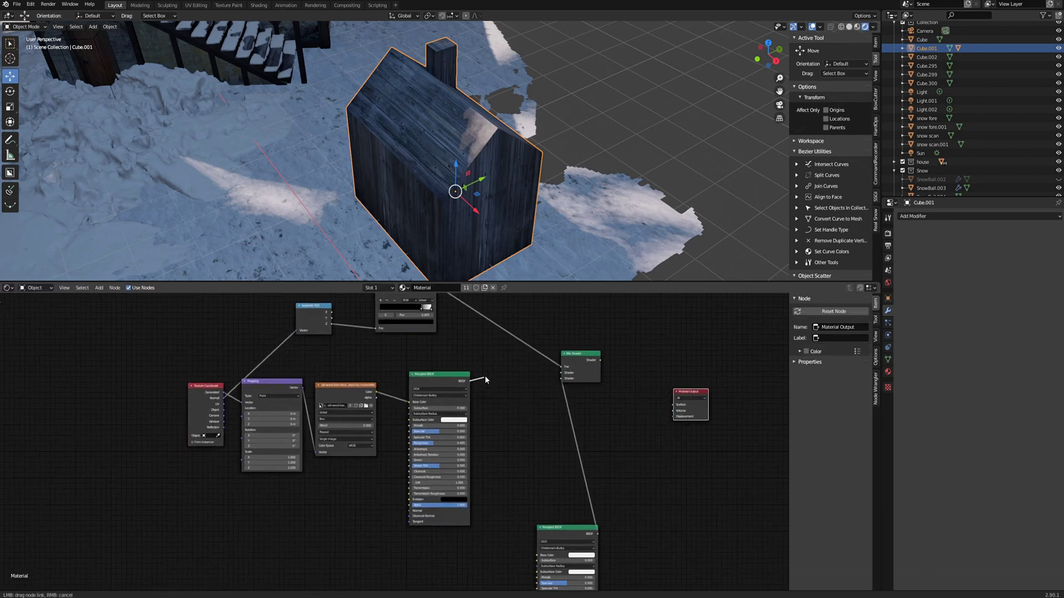
{"action": "left_click_drag", "start_coordinate": [563, 375], "coordinate": [565, 377]}
{"action": "left_click_drag", "start_coordinate": [590, 533], "coordinate": [568, 495]}
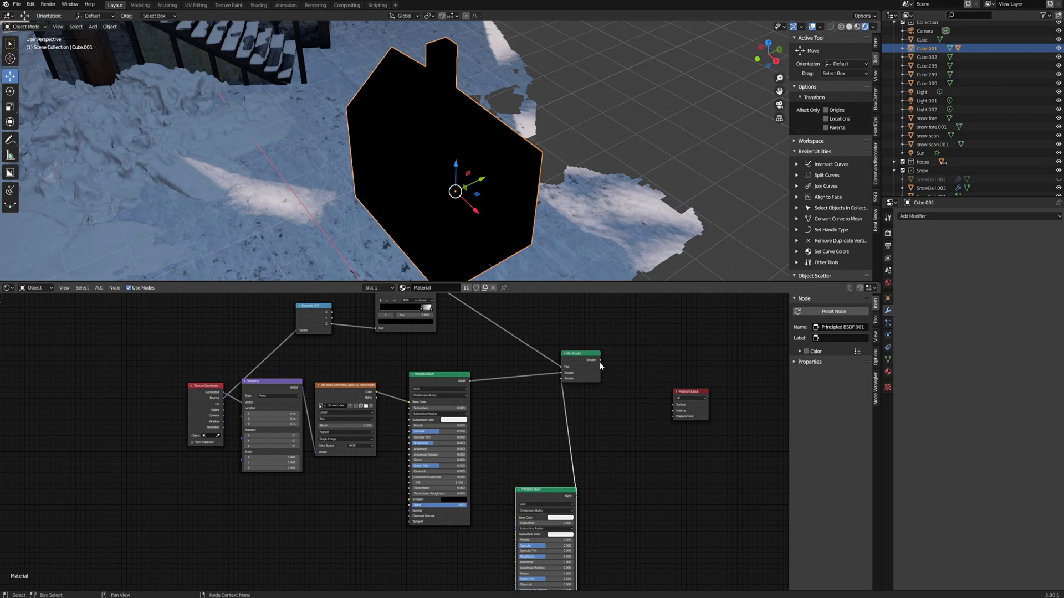
{"action": "left_click_drag", "start_coordinate": [600, 361], "coordinate": [613, 367]}
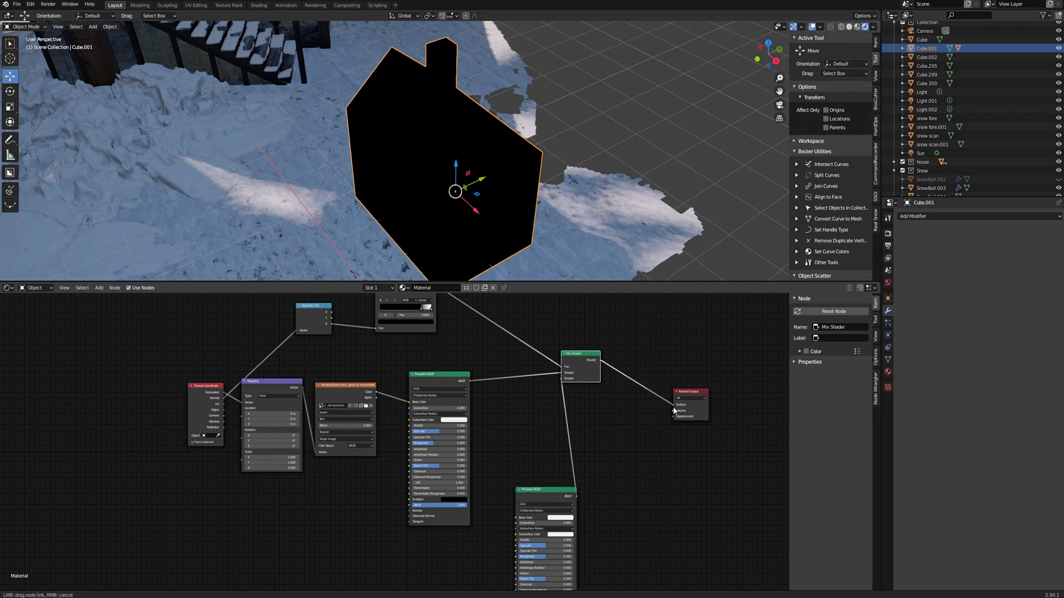
{"action": "left_click_drag", "start_coordinate": [674, 410], "coordinate": [674, 406]}
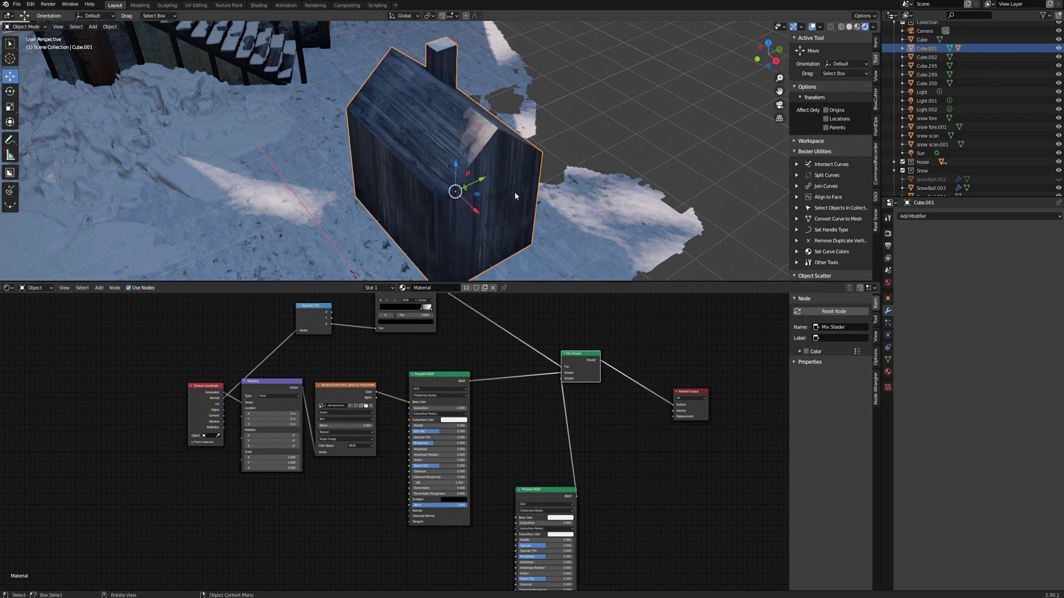
- Move the ColorRamp's black stop to about 0.53 to cover the small house's roof with snow, and check it from several angles
{"action": "middle_click_drag", "start_coordinate": [514, 191], "coordinate": [481, 189]}
{"action": "middle_click_drag", "start_coordinate": [358, 333], "coordinate": [345, 390]}
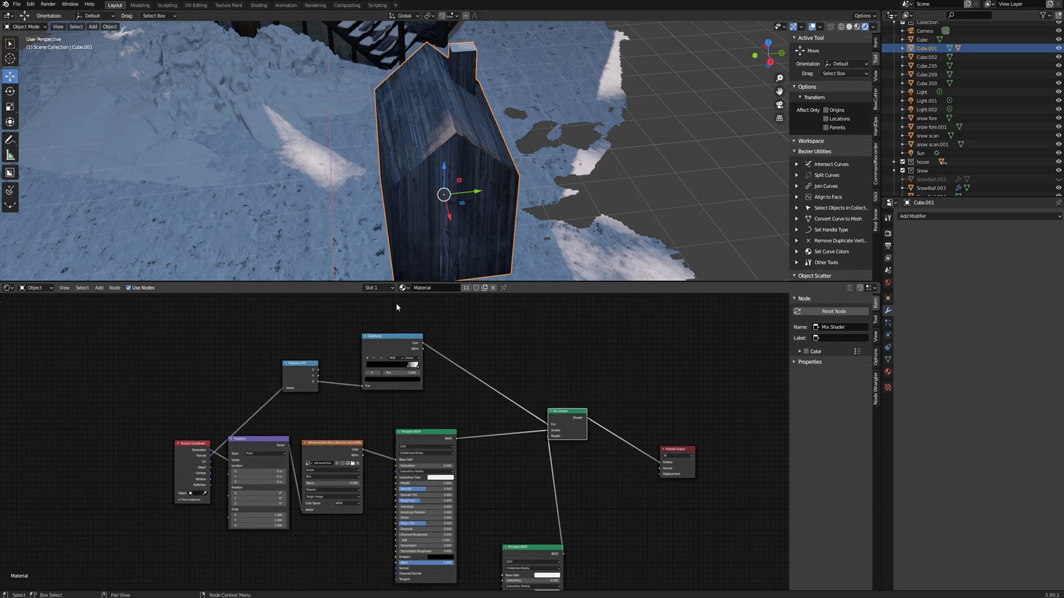
{"action": "middle_click_drag", "start_coordinate": [432, 209], "coordinate": [337, 223]}
{"action": "scroll", "coordinate": [498, 83], "scroll_direction": "up", "scroll_amount": 2}
{"action": "middle_click_drag", "start_coordinate": [499, 82], "coordinate": [438, 277]}
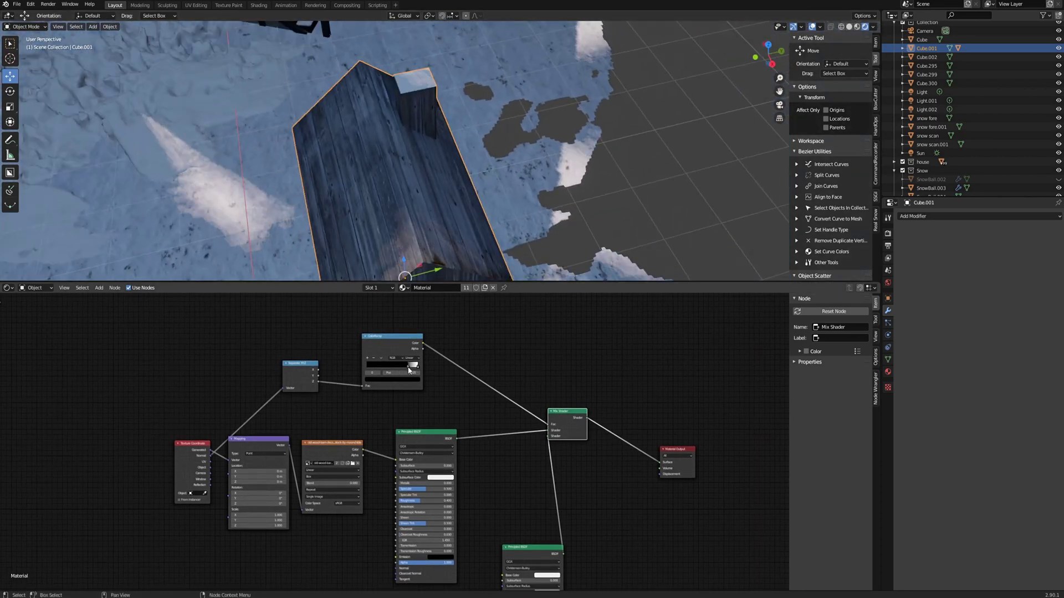
{"action": "left_click_drag", "start_coordinate": [408, 370], "coordinate": [391, 371]}
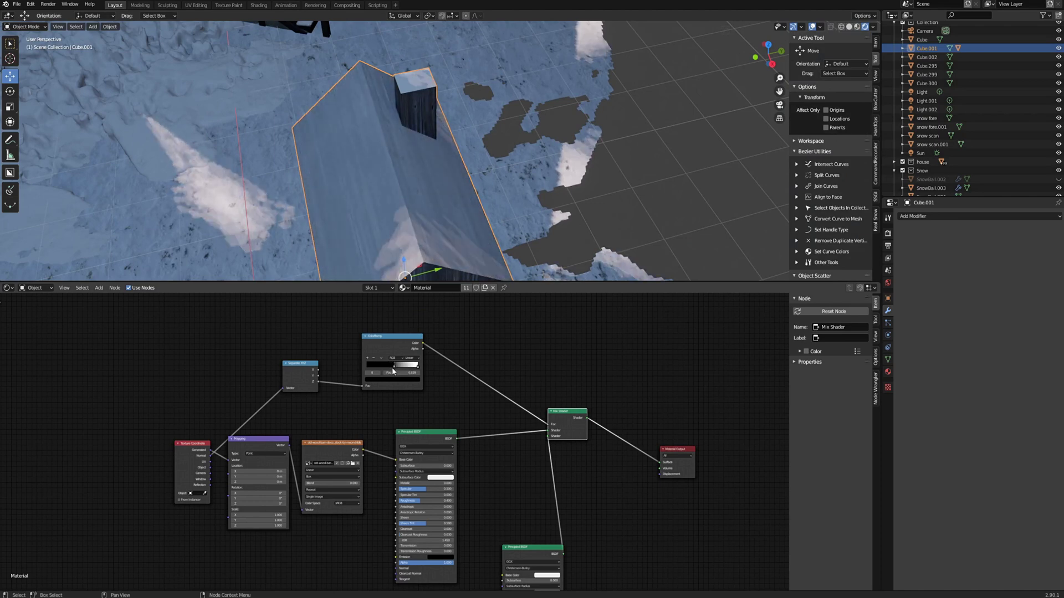
{"action": "middle_click_drag", "start_coordinate": [429, 183], "coordinate": [354, 162]}
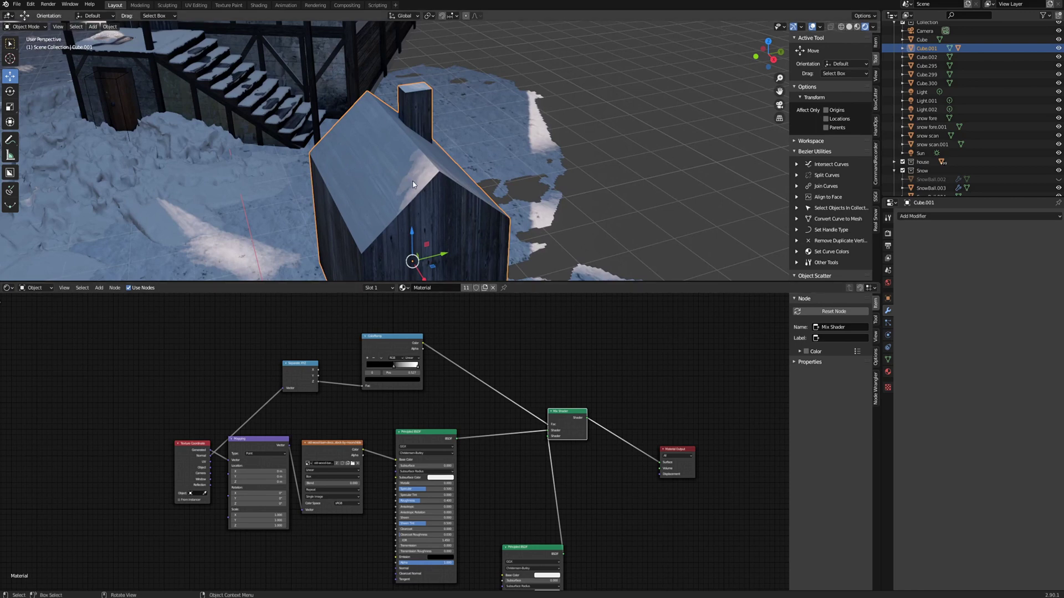
{"action": "mouse_move", "coordinate": [386, 203]}
{"action": "middle_mouse_down"}
{"action": "mouse_move", "coordinate": [431, 191]}
{"action": "mouse_move", "coordinate": [378, 208]}
{"action": "middle_mouse_up"}
{"action": "scroll", "coordinate": [444, 366], "scroll_direction": "up", "scroll_amount": 1}
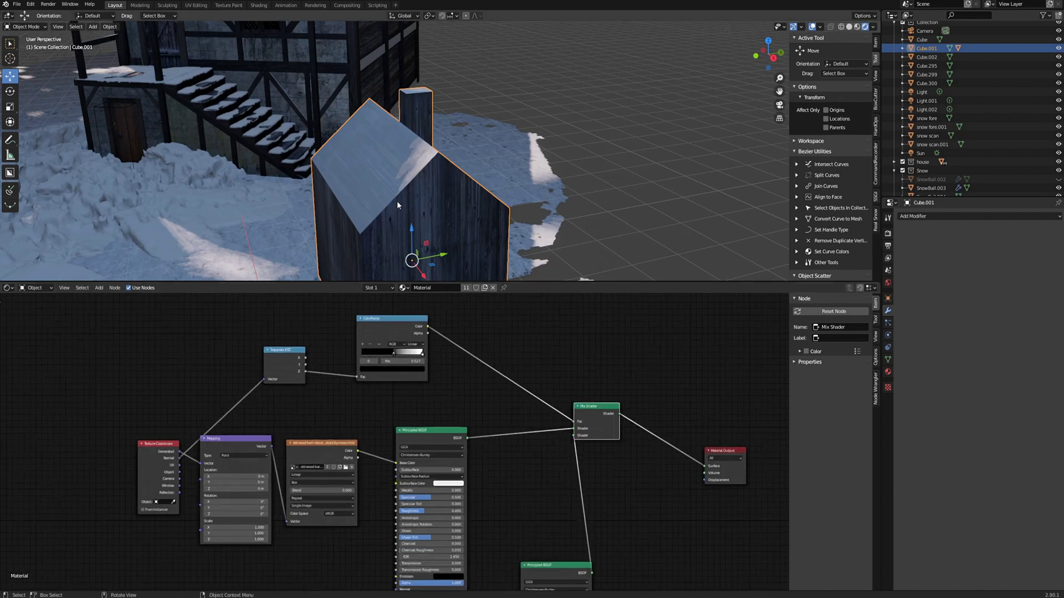
- Move the ColorRamp's white stop to 0.705 to adjust the snow transition on the small house, and check the roof from several angles
{"action": "middle_click_drag", "start_coordinate": [392, 250], "coordinate": [376, 251]}
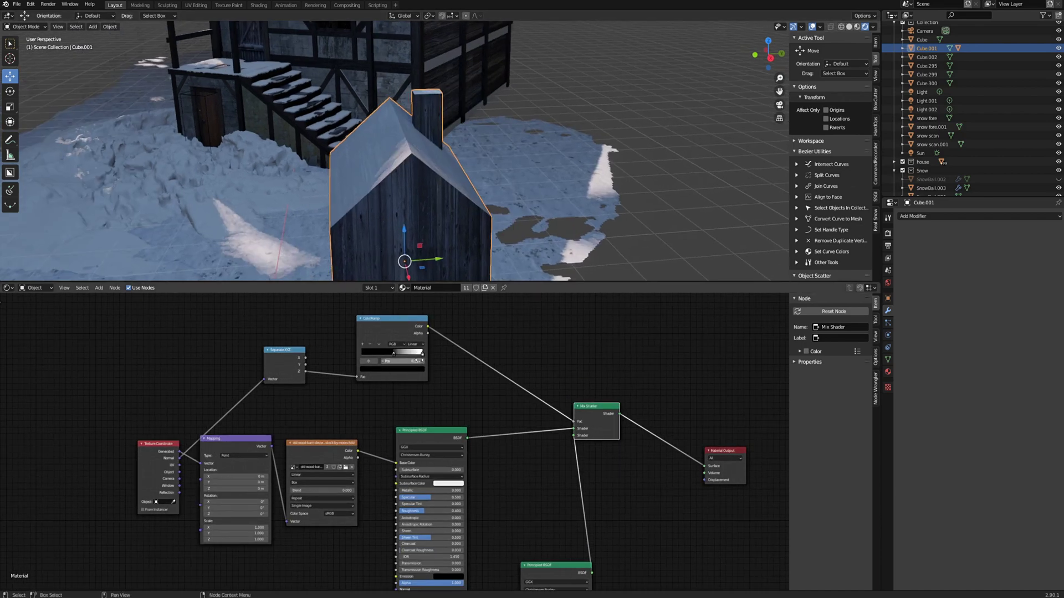
{"action": "left_click_drag", "start_coordinate": [422, 357], "coordinate": [405, 356]}
{"action": "mouse_move", "coordinate": [416, 177]}
{"action": "middle_mouse_down"}
{"action": "mouse_move", "coordinate": [311, 183]}
{"action": "mouse_move", "coordinate": [461, 173]}
{"action": "mouse_move", "coordinate": [494, 158]}
{"action": "mouse_move", "coordinate": [446, 170]}
{"action": "middle_mouse_up"}
{"action": "scroll", "coordinate": [421, 421], "scroll_direction": "down", "scroll_amount": 1}
{"action": "scroll", "coordinate": [470, 164], "scroll_direction": "up", "scroll_amount": 2}
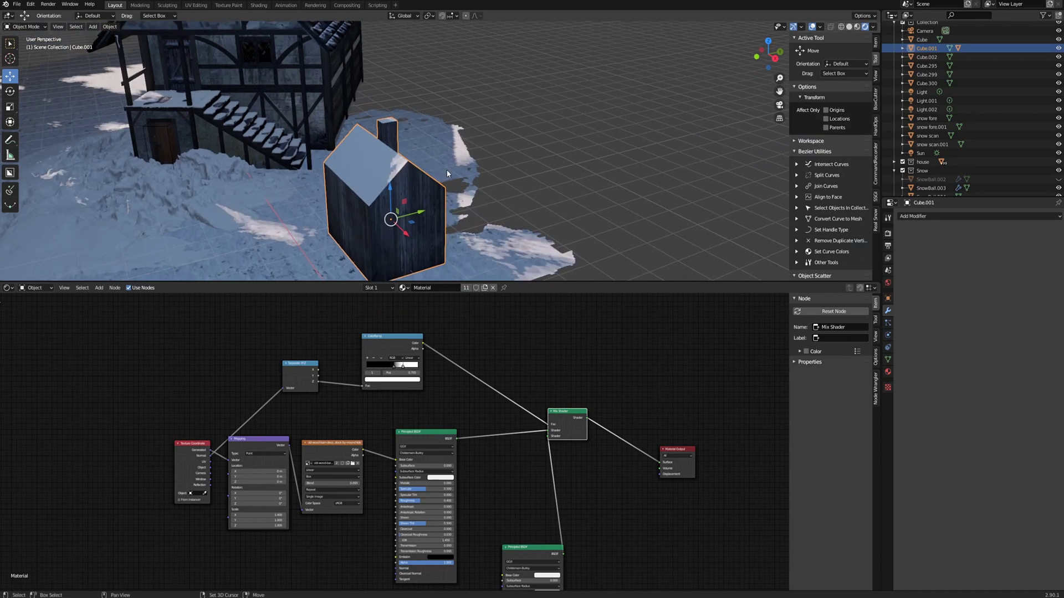
{"action": "left_click", "coordinate": [523, 177]}
{"action": "middle_click_drag", "start_coordinate": [523, 174], "coordinate": [559, 176]}
- Highlight the Separate XYZ and ColorRamp nodes, and examine the snow coverage on the small house and the wood-textured cube
{"action": "left_click_drag", "start_coordinate": [270, 323], "coordinate": [539, 398]}
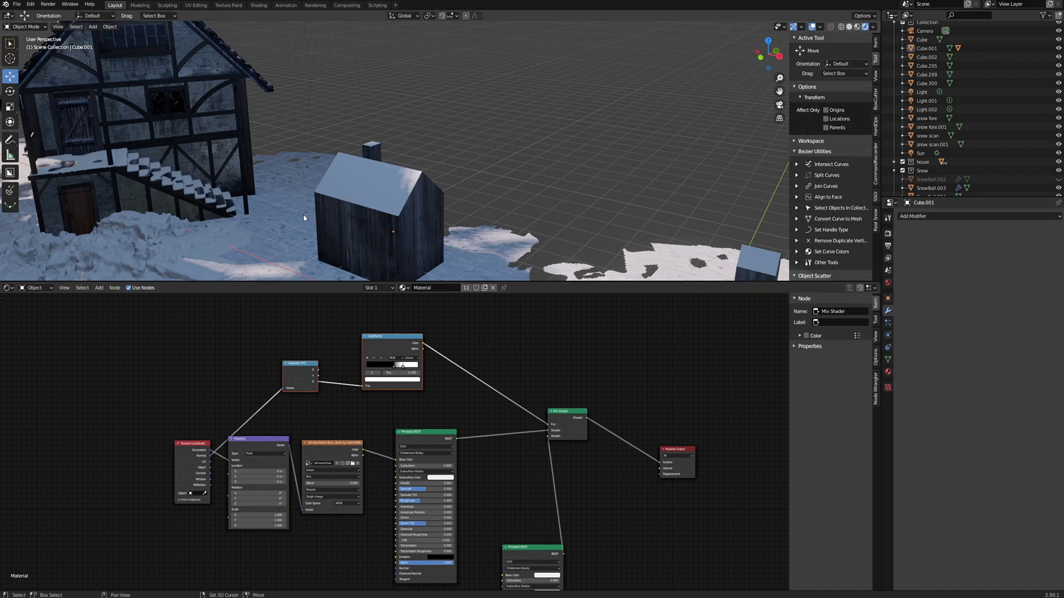
{"action": "middle_click_drag", "start_coordinate": [304, 214], "coordinate": [535, 191]}
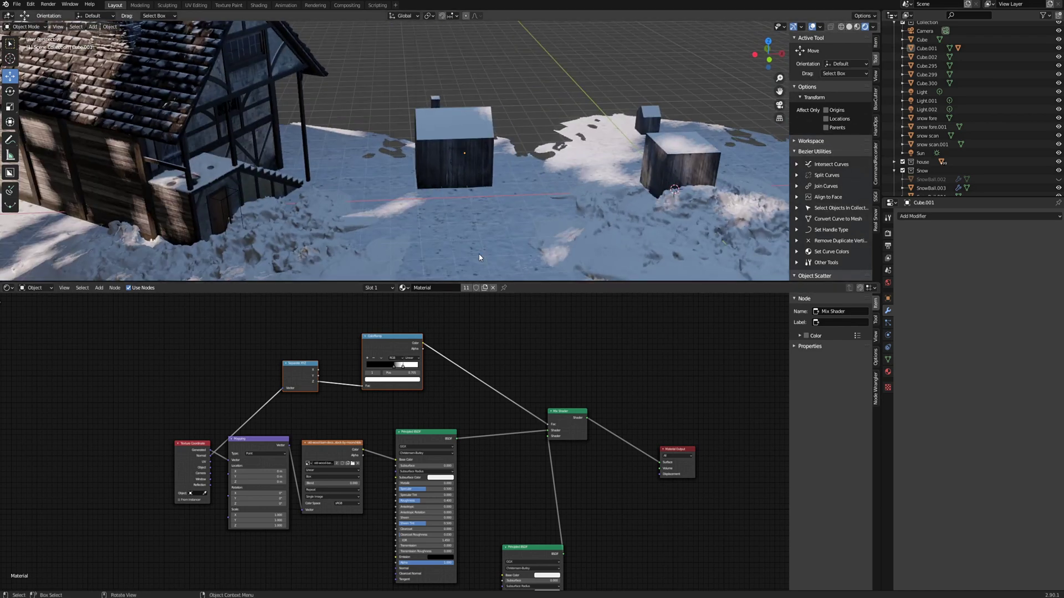
{"action": "left_click", "coordinate": [674, 161]}
{"action": "middle_click_drag", "start_coordinate": [676, 168], "coordinate": [520, 220], "text": "shift"}
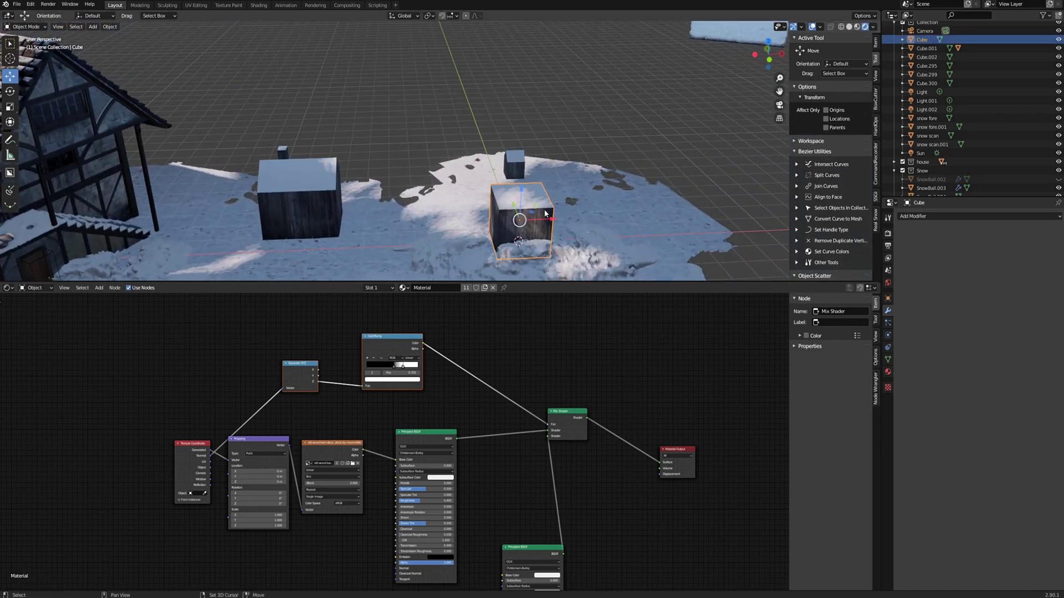
{"action": "scroll", "coordinate": [584, 224], "scroll_direction": "up", "scroll_amount": 4}
{"action": "middle_click_drag", "start_coordinate": [584, 223], "coordinate": [734, 273]}
{"action": "scroll", "coordinate": [447, 178], "scroll_direction": "down", "scroll_amount": 3}
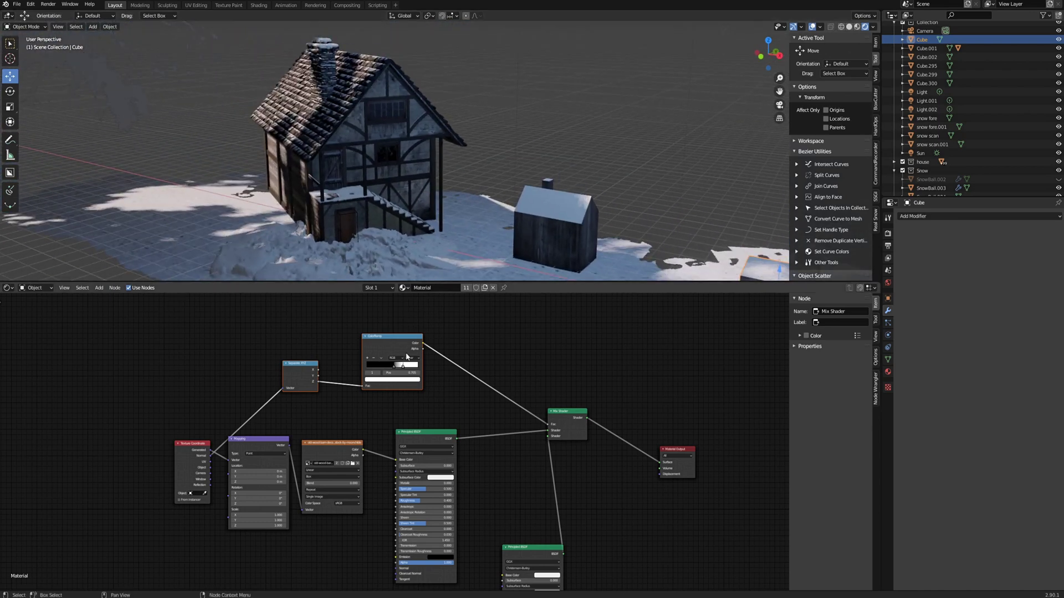
{"action": "scroll", "coordinate": [401, 356], "scroll_direction": "up", "scroll_amount": 2}
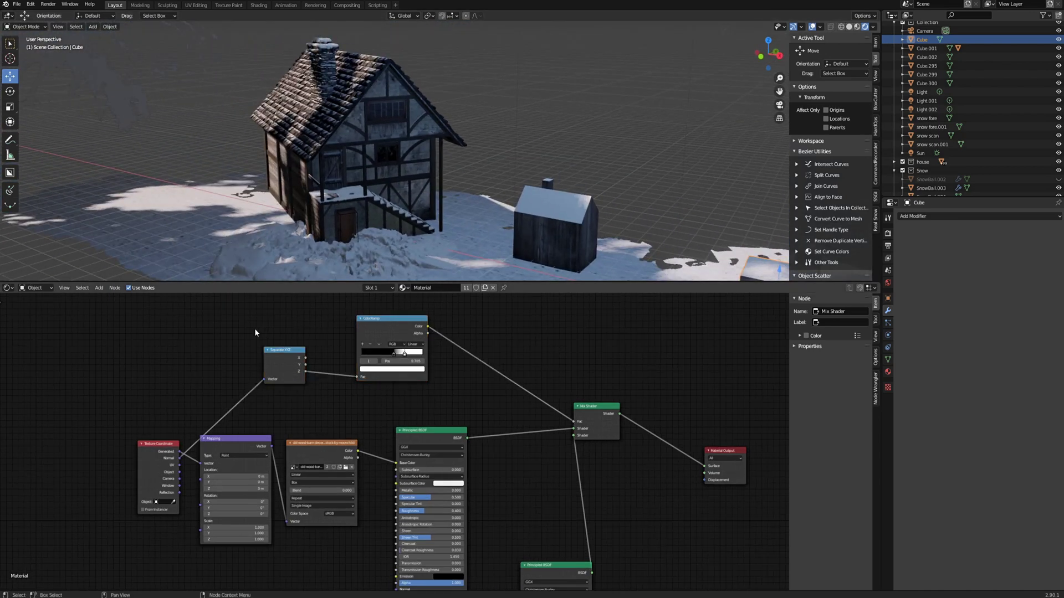
- Spread out the Texture Coordinate, Mapping, Image Texture, Separate XYZ, ColorRamp, Mix Shader and wood Principled BSDF nodes in a maximized node editor, and restore the layout
{"action": "key", "text": "ctrl+space"}
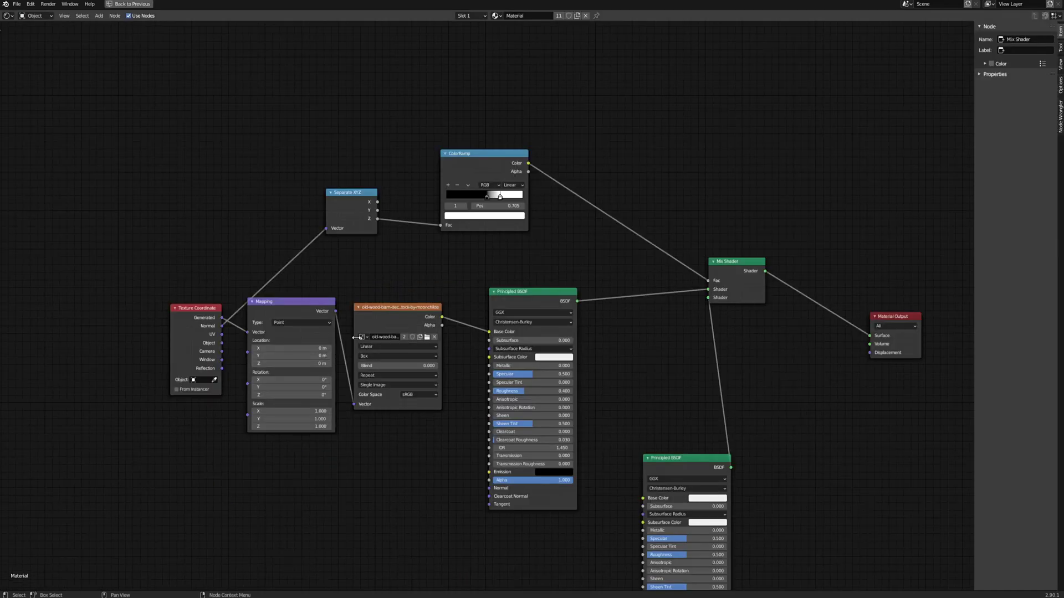
{"action": "middle_click_drag", "start_coordinate": [477, 280], "coordinate": [373, 189]}
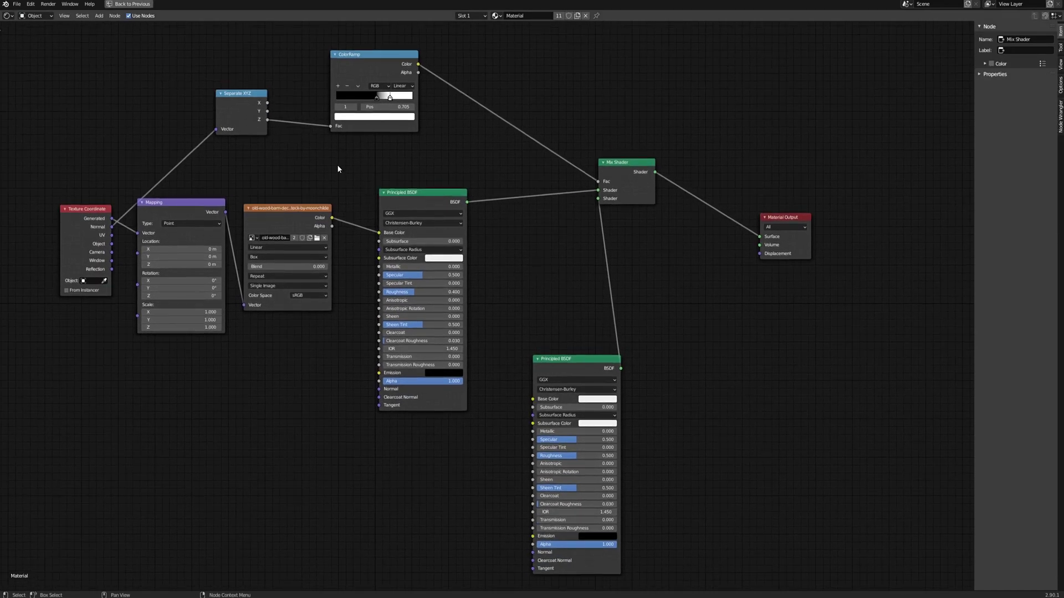
{"action": "left_click_drag", "start_coordinate": [88, 210], "coordinate": [55, 200]}
{"action": "left_click_drag", "start_coordinate": [213, 211], "coordinate": [281, 215]}
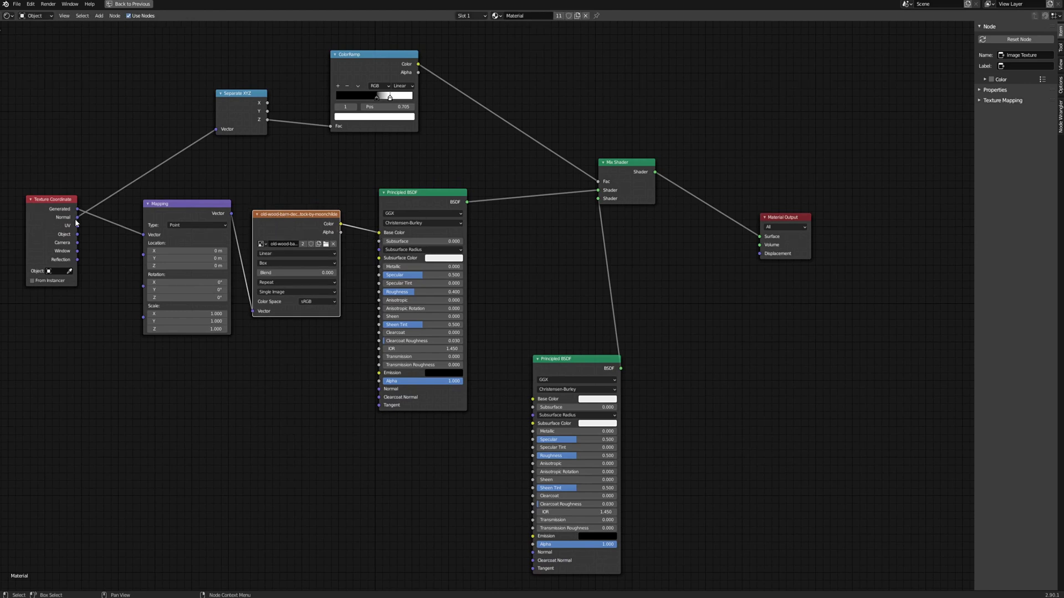
{"action": "left_click_drag", "start_coordinate": [231, 101], "coordinate": [195, 93]}
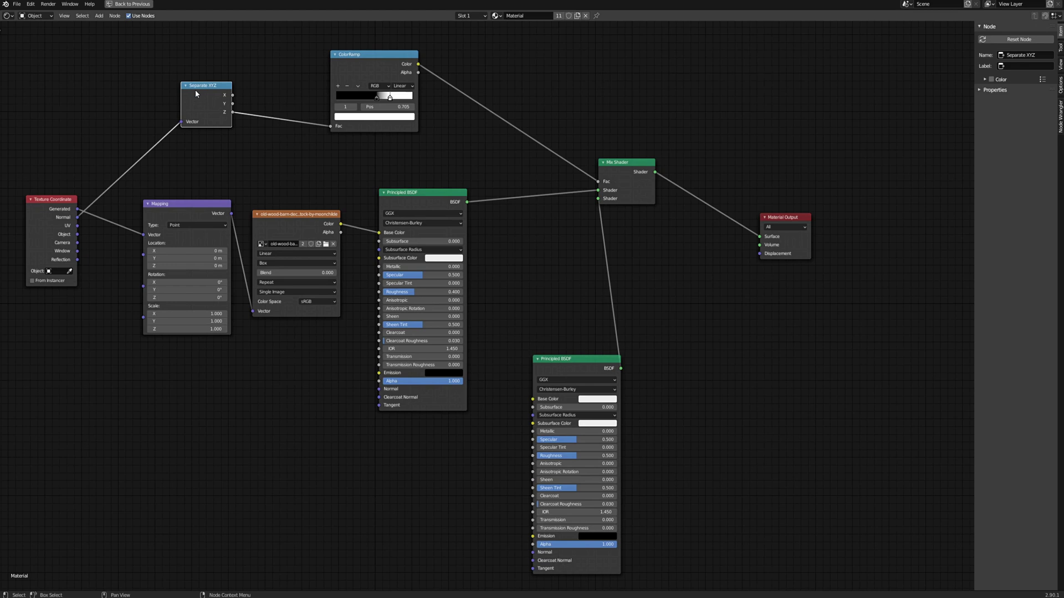
{"action": "left_click_drag", "start_coordinate": [350, 56], "coordinate": [333, 50]}
{"action": "left_click_drag", "start_coordinate": [613, 162], "coordinate": [644, 156]}
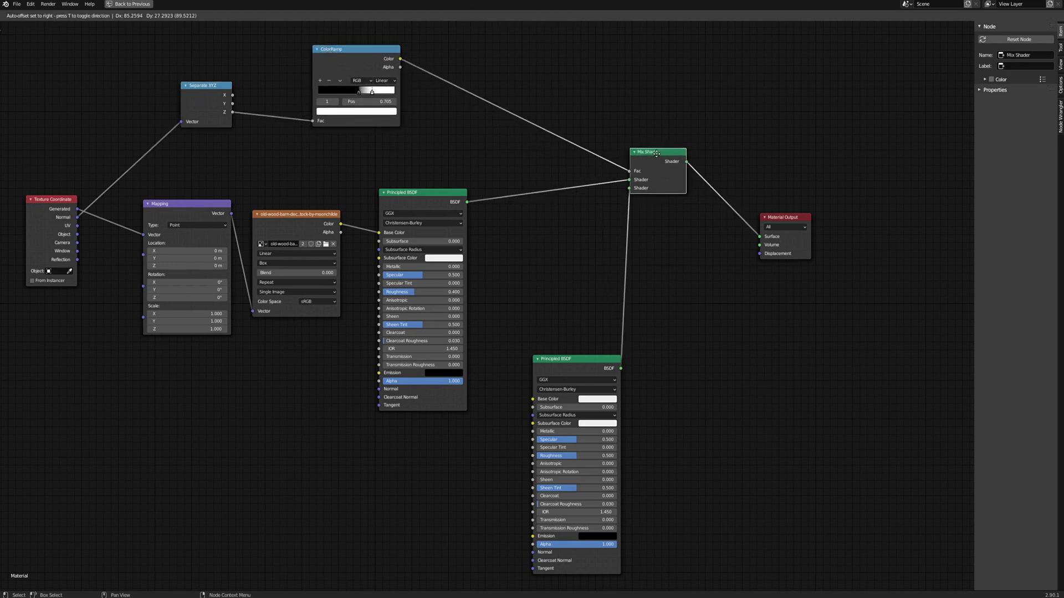
{"action": "left_click_drag", "start_coordinate": [413, 199], "coordinate": [403, 193]}
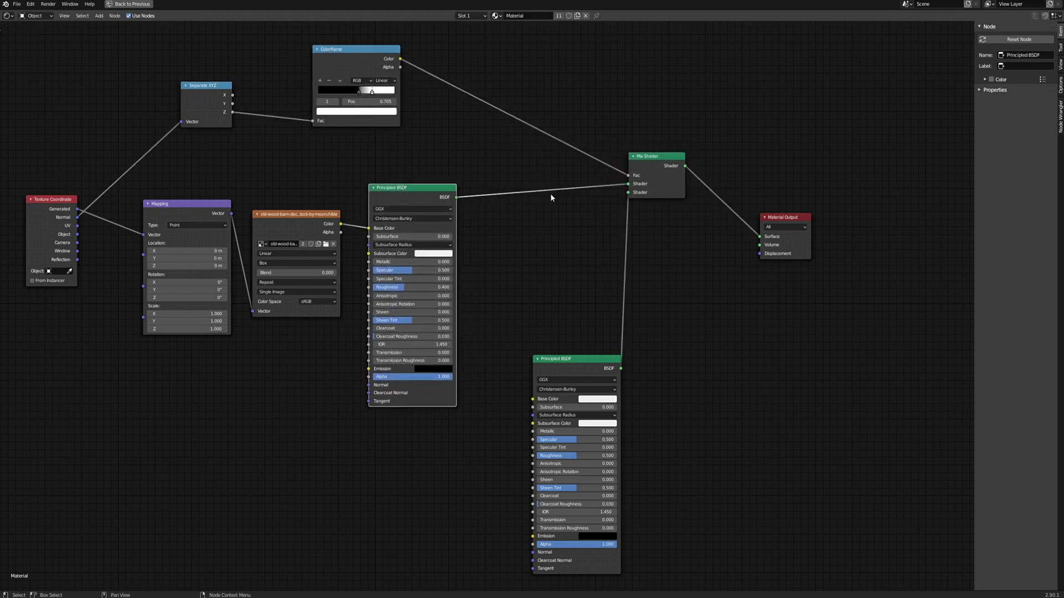
{"action": "left_click", "coordinate": [581, 359]}
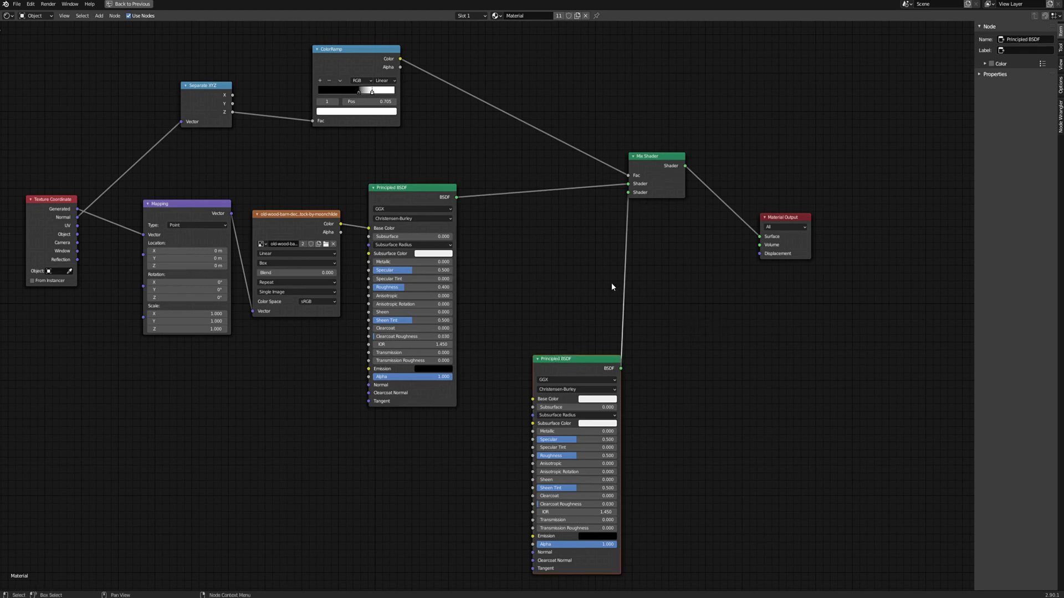
{"action": "middle_click_drag", "start_coordinate": [611, 282], "coordinate": [644, 306]}
{"action": "key", "text": "ctrl+space"}
- Compare the snow on the small wooden house with the snow on the large house, examining the material of its entrance-landing snow
{"action": "middle_click_drag", "start_coordinate": [457, 247], "coordinate": [437, 201]}
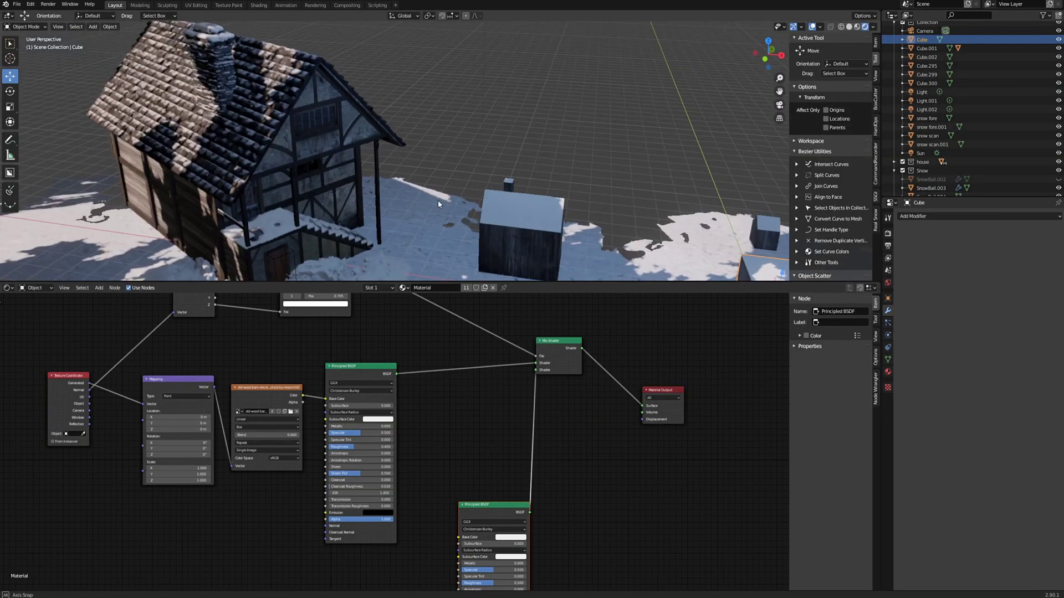
{"action": "scroll", "coordinate": [424, 144], "scroll_direction": "down", "scroll_amount": 5}
{"action": "middle_click_drag", "start_coordinate": [417, 150], "coordinate": [401, 187]}
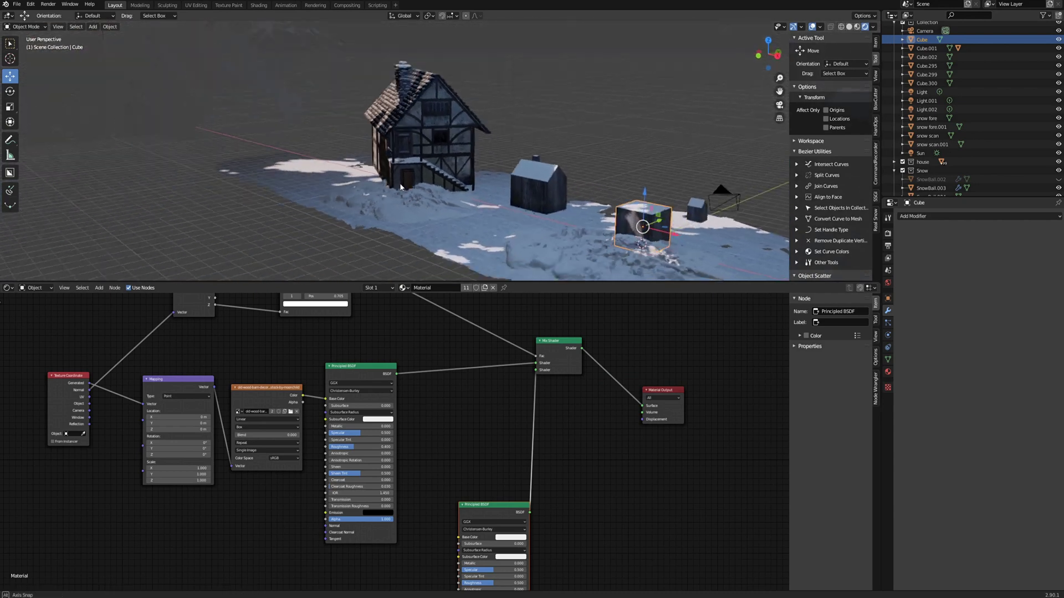
{"action": "scroll", "coordinate": [400, 187], "scroll_direction": "up", "scroll_amount": 8}
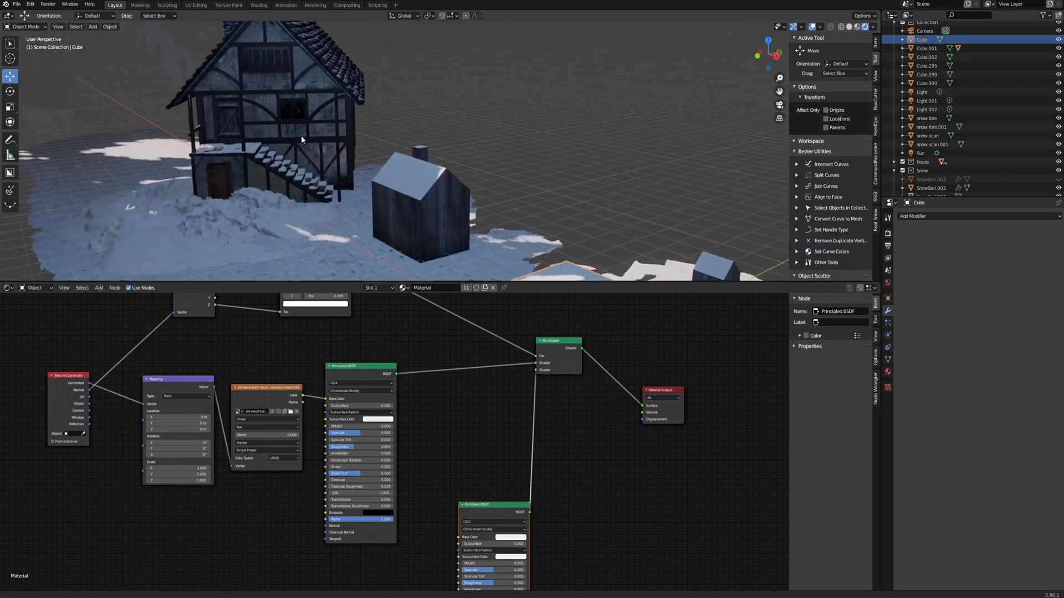
{"action": "middle_click_drag", "start_coordinate": [301, 139], "coordinate": [358, 168]}
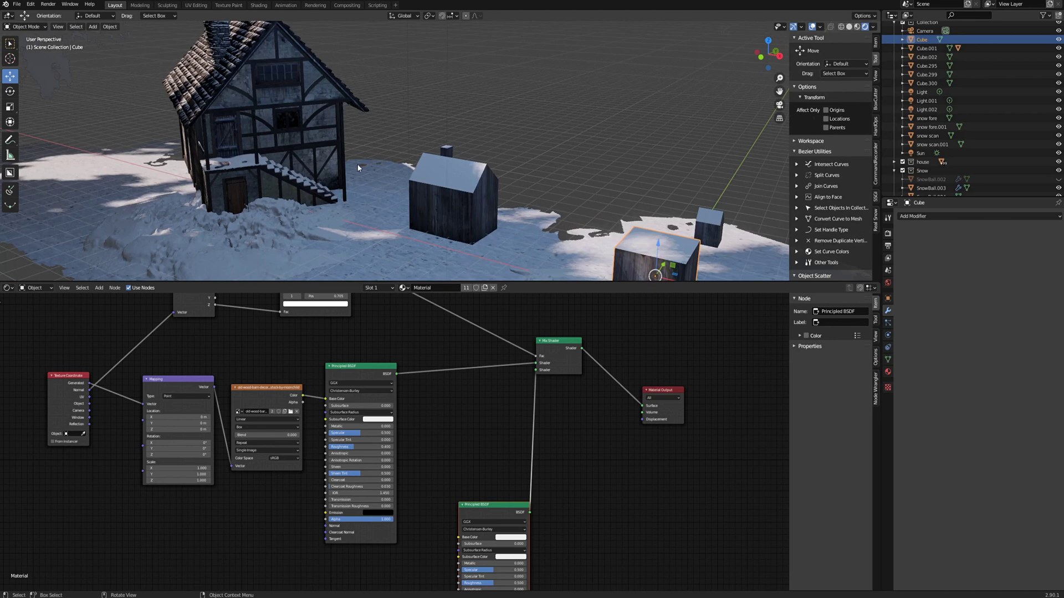
{"action": "left_click", "coordinate": [241, 163]}
{"action": "middle_click_drag", "start_coordinate": [287, 175], "coordinate": [432, 123], "text": "shift"}
{"action": "left_click", "coordinate": [433, 122]}
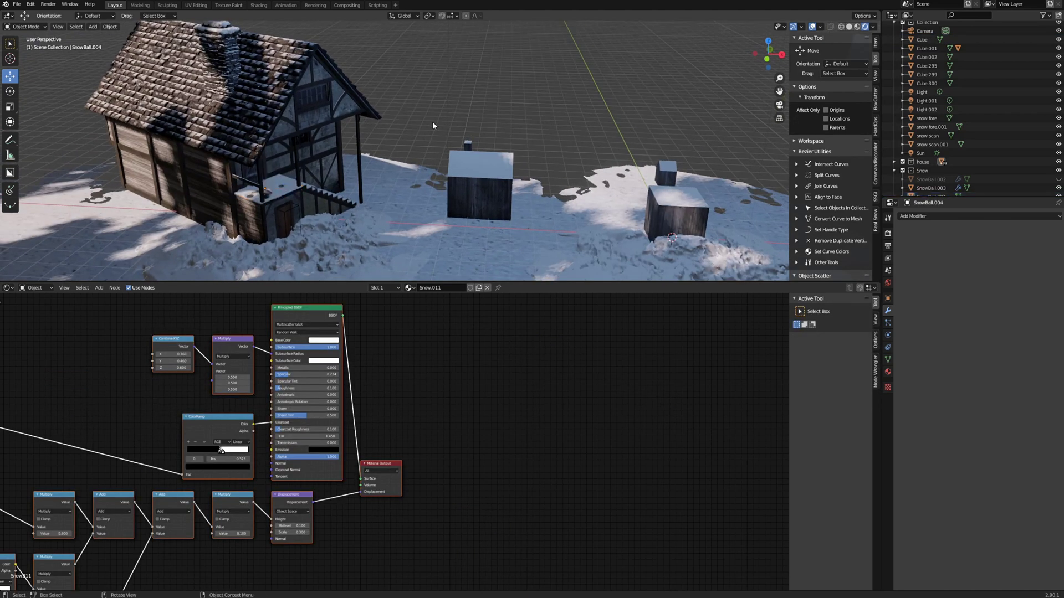
{"action": "scroll", "coordinate": [432, 122], "scroll_direction": "up", "scroll_amount": 2}
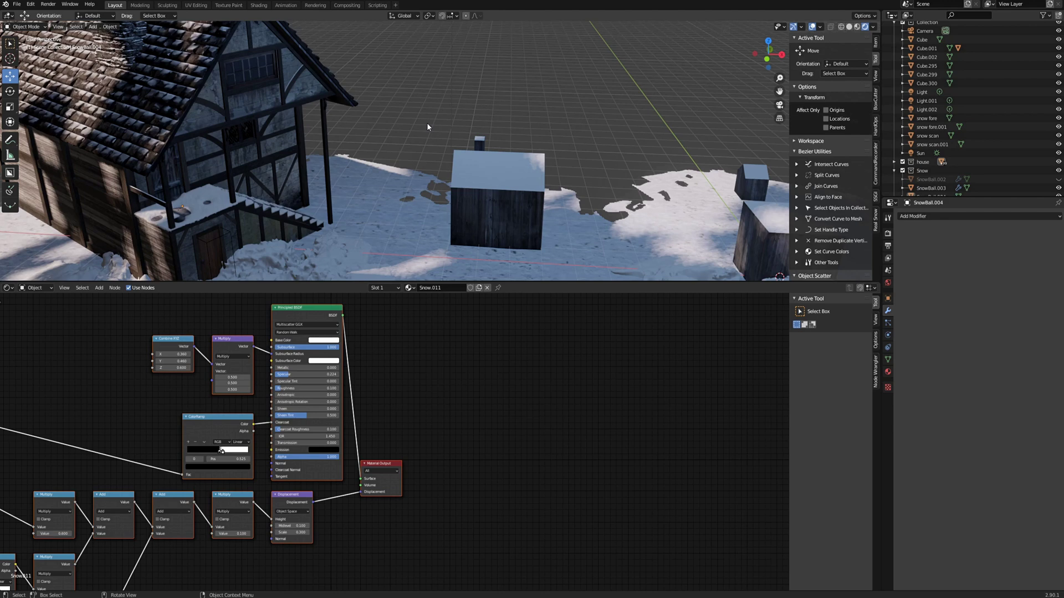
{"action": "middle_click_drag", "start_coordinate": [426, 127], "coordinate": [380, 178]}
{"action": "scroll", "coordinate": [486, 187], "scroll_direction": "up", "scroll_amount": 6}
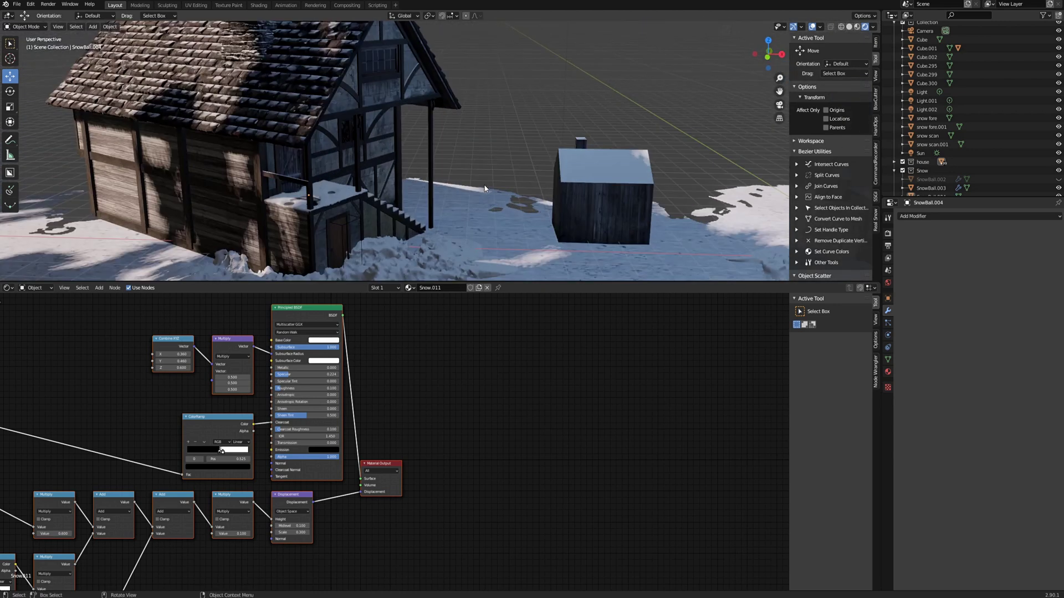